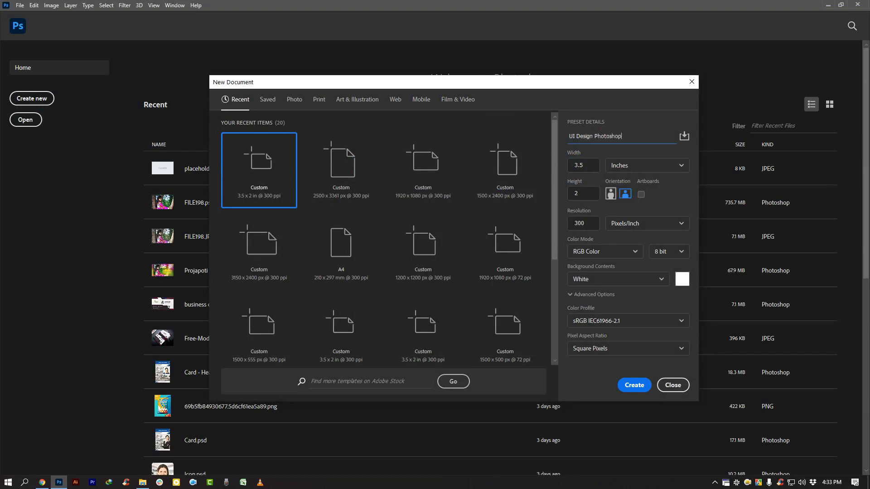
Create the UI Design Photoshop document in pixels from the 1920 x 1080 px, 300 ppi preset with a white background.
{"action": "left_click", "coordinate": [617, 164]}
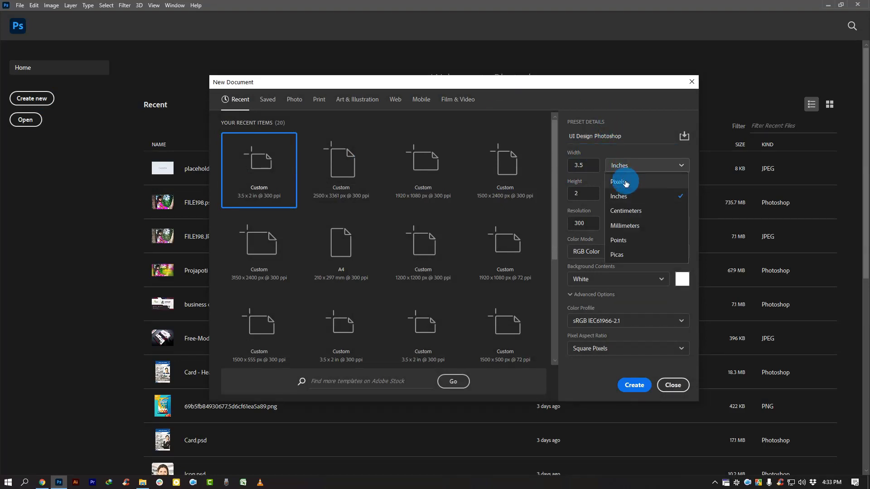
{"action": "left_click", "coordinate": [625, 183]}
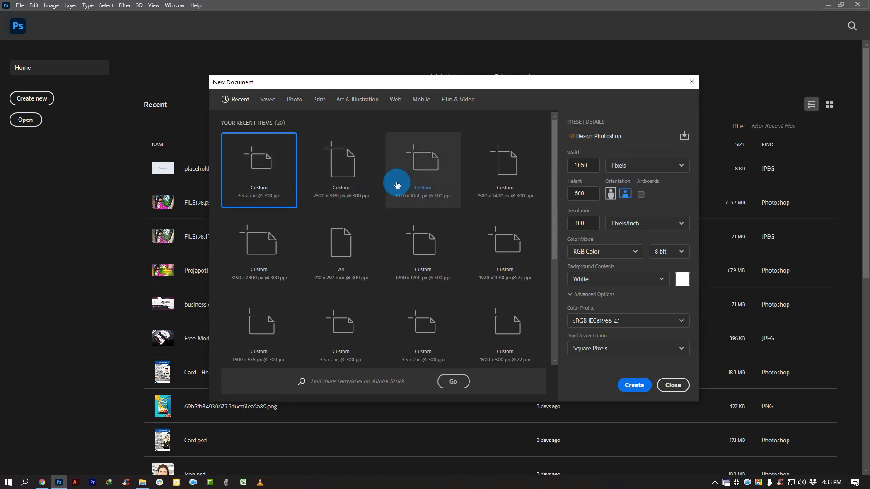
{"action": "left_click", "coordinate": [418, 178]}
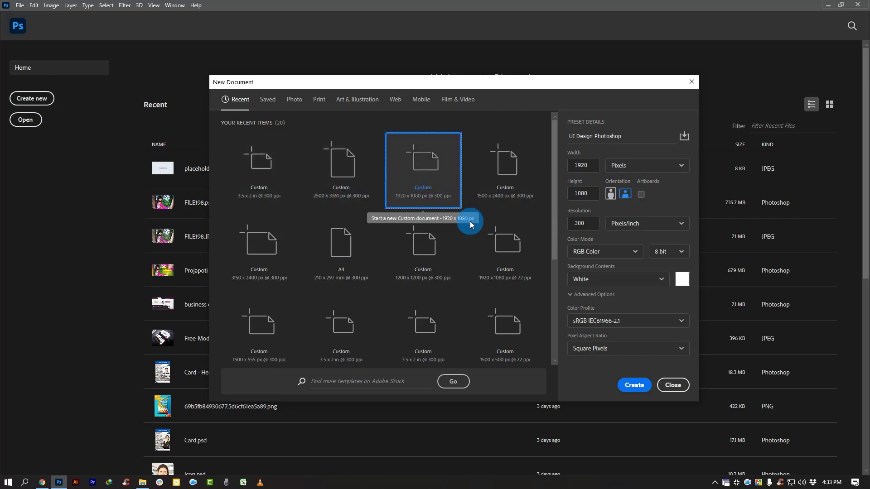
{"action": "left_click", "coordinate": [634, 386]}
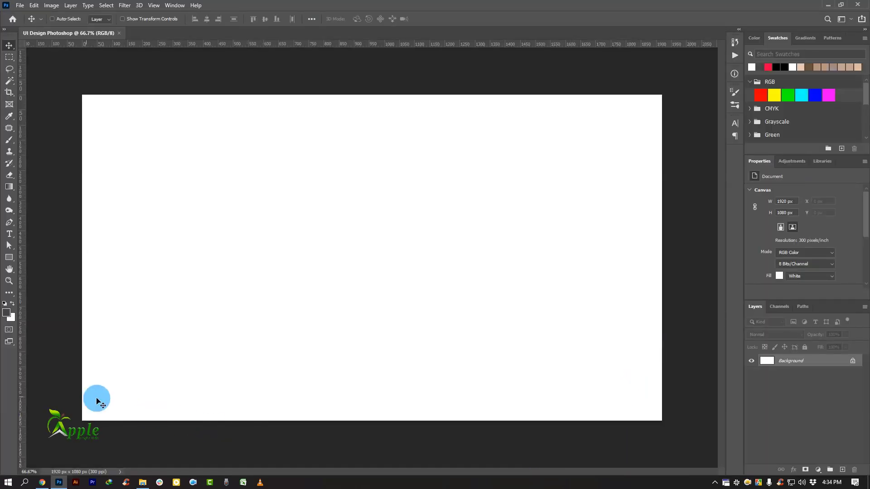
Draw a closed shape about 1715 x 1804 px with the Curvature Pen, covering the canvas's left half with a wavy right edge.
{"action": "left_click", "coordinate": [9, 222]}
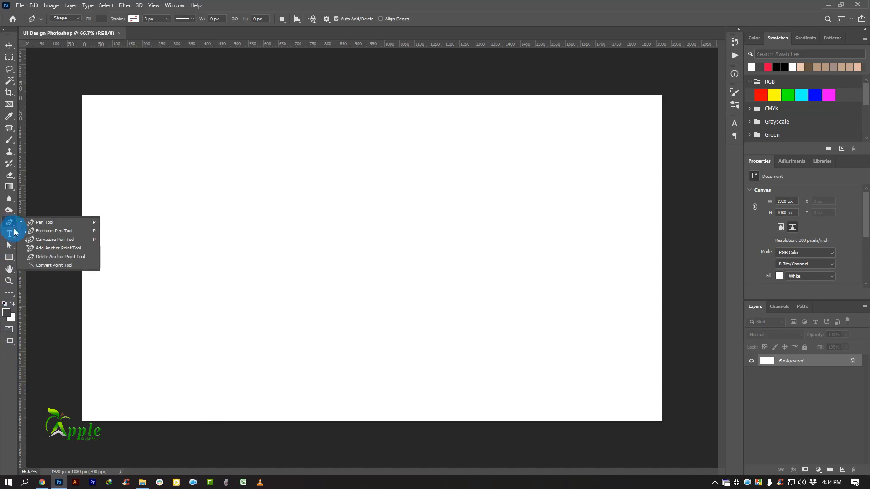
{"action": "left_click", "coordinate": [58, 242]}
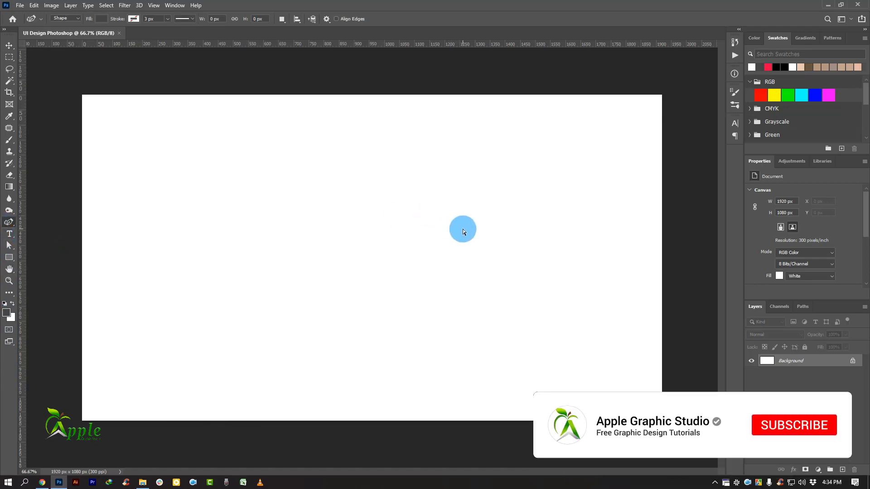
{"action": "key", "text": "ctrl+minus"}
{"action": "left_click", "coordinate": [448, 106]}
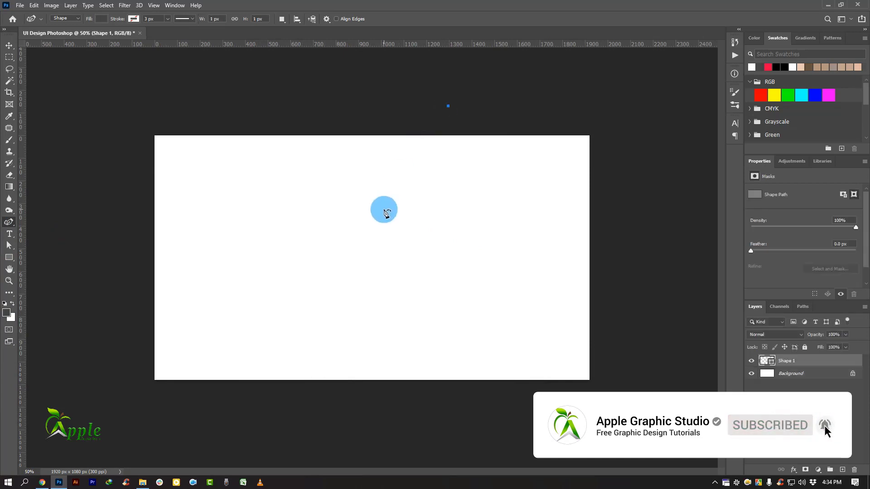
{"action": "left_click", "coordinate": [384, 209]}
{"action": "left_click", "coordinate": [395, 312]}
{"action": "left_click", "coordinate": [355, 409]}
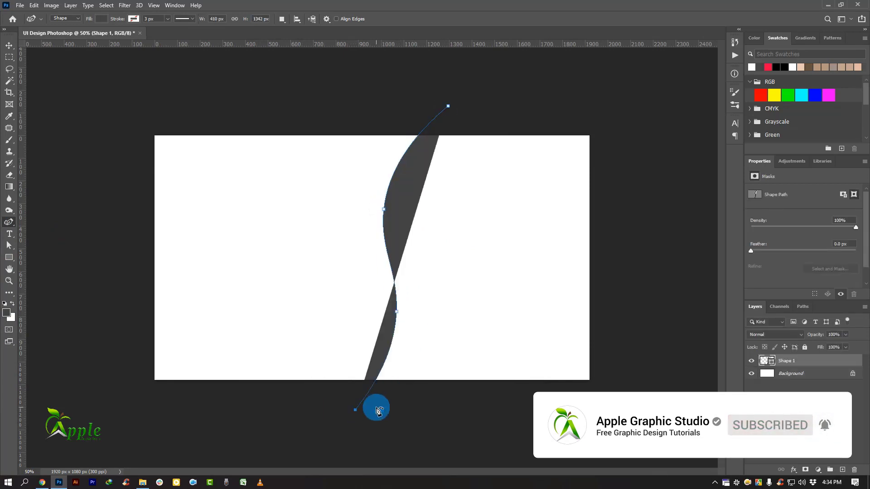
{"action": "left_click", "coordinate": [123, 419]}
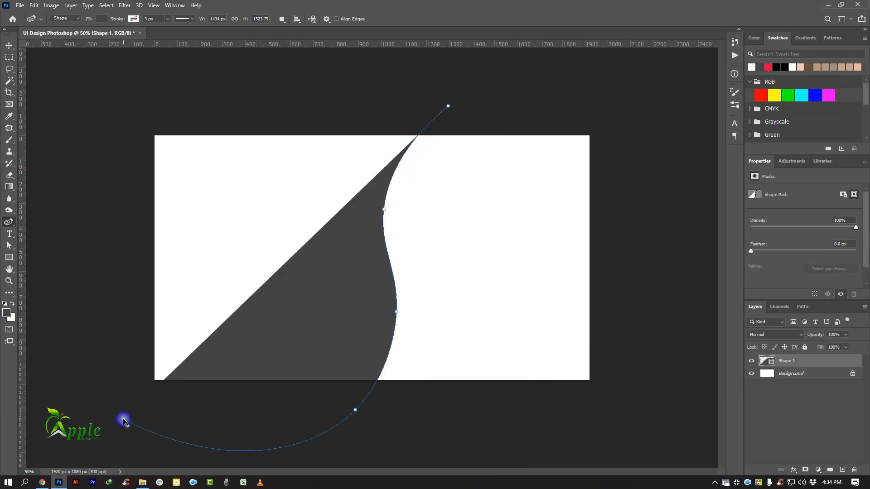
{"action": "left_click", "coordinate": [119, 114]}
{"action": "left_click", "coordinate": [448, 106]}
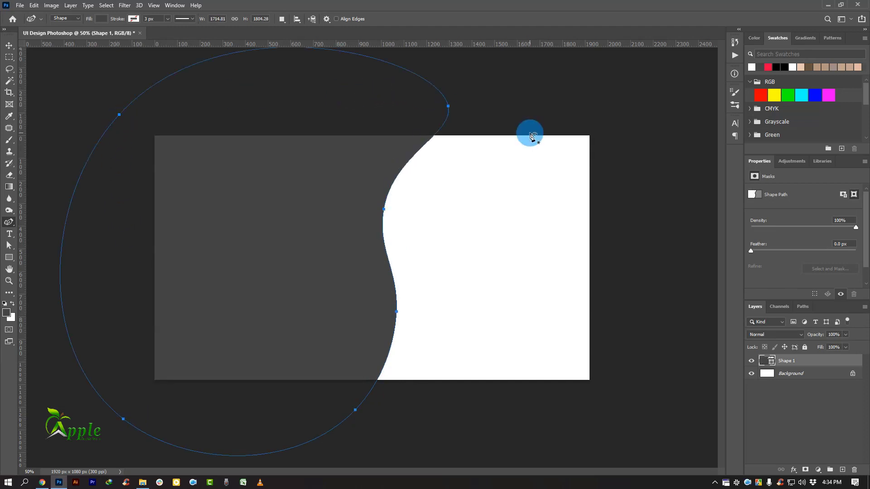
Change the wavy shape's fill colour to white (ffffff).
{"action": "left_click", "coordinate": [10, 46]}
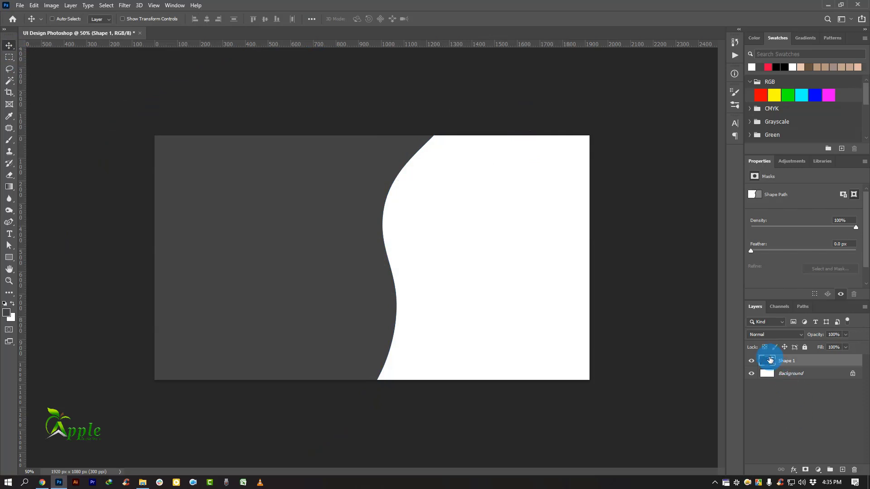
{"action": "double_click", "coordinate": [770, 361]}
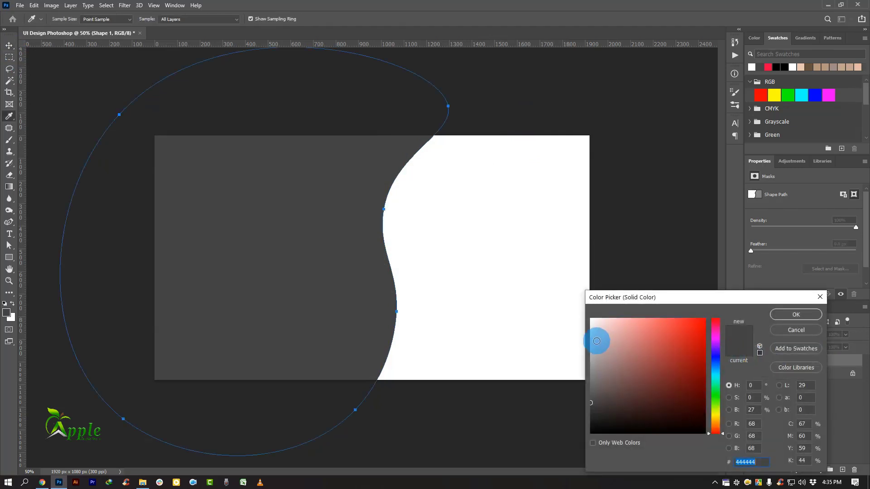
{"action": "left_click", "coordinate": [589, 330]}
{"action": "left_click_drag", "start_coordinate": [589, 330], "coordinate": [577, 311]}
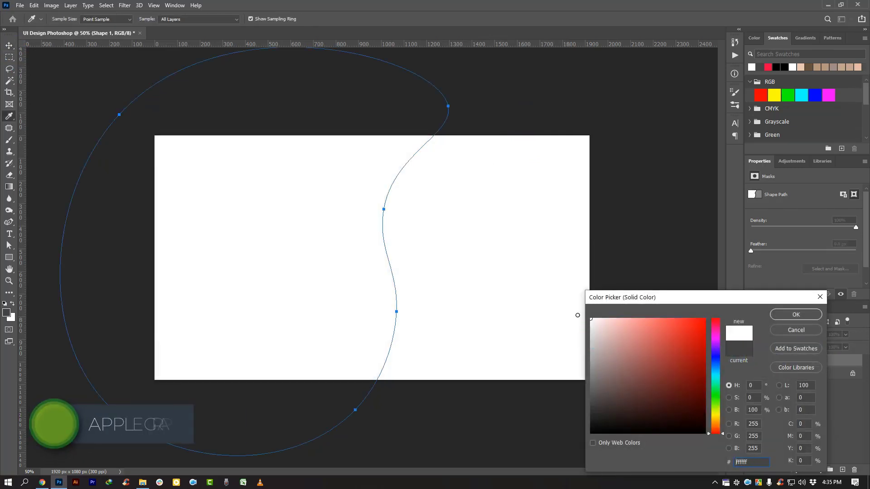
{"action": "left_click", "coordinate": [784, 317]}
Add a Gradient fill layer directly above the Background using the Black, White preset.
{"action": "left_click", "coordinate": [801, 371]}
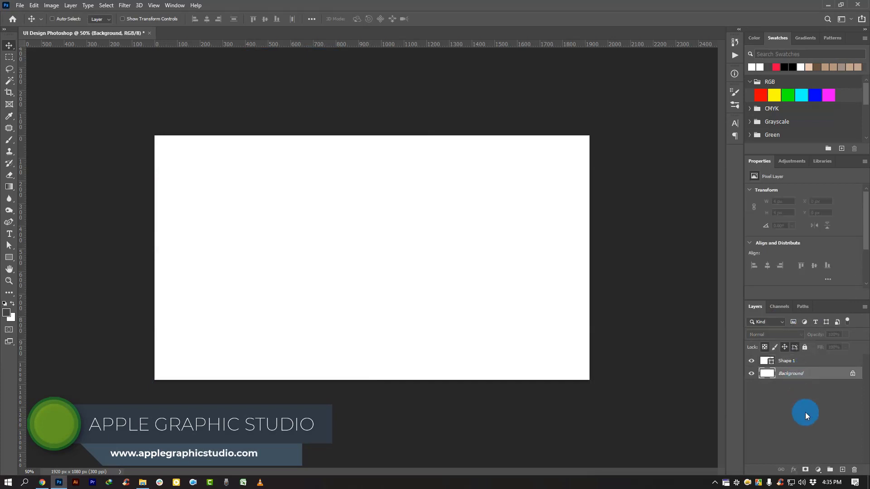
{"action": "left_click", "coordinate": [818, 469]}
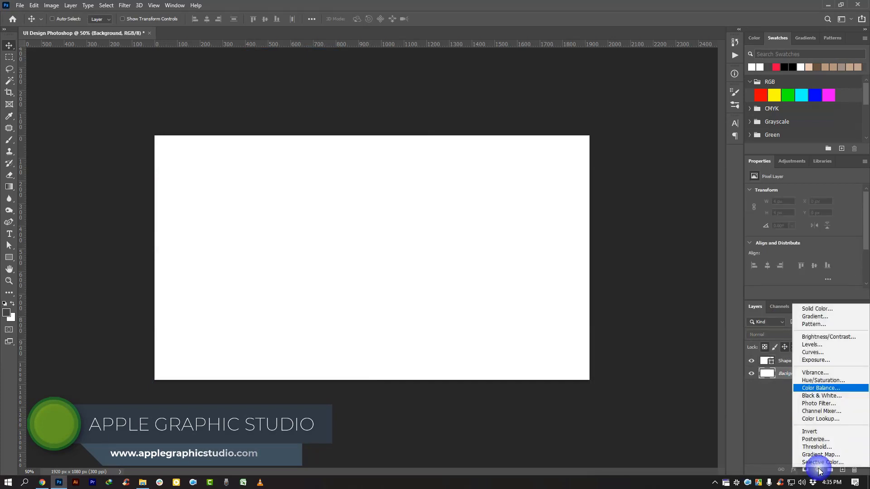
{"action": "left_click", "coordinate": [815, 316]}
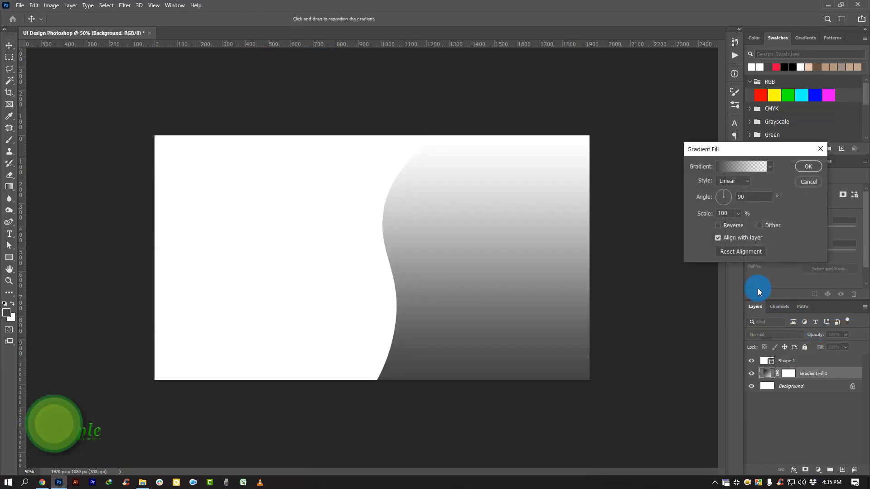
{"action": "left_click", "coordinate": [733, 168]}
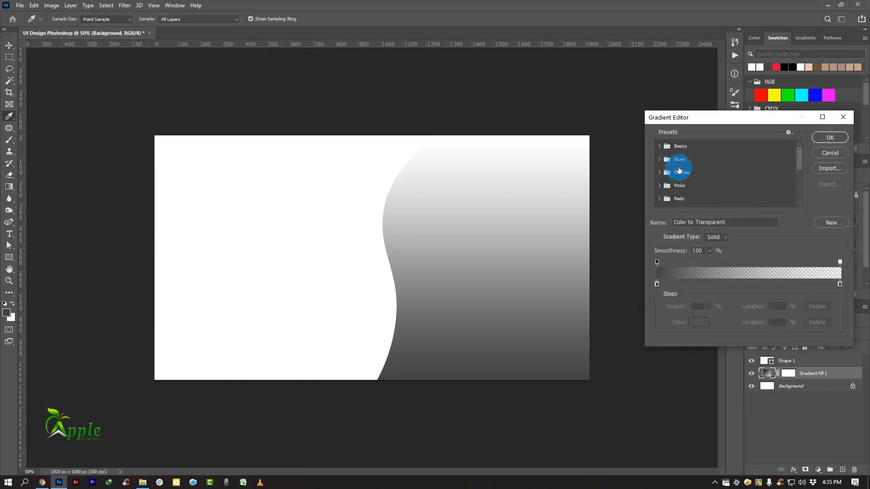
{"action": "left_click", "coordinate": [661, 146]}
{"action": "left_click", "coordinate": [701, 162]}
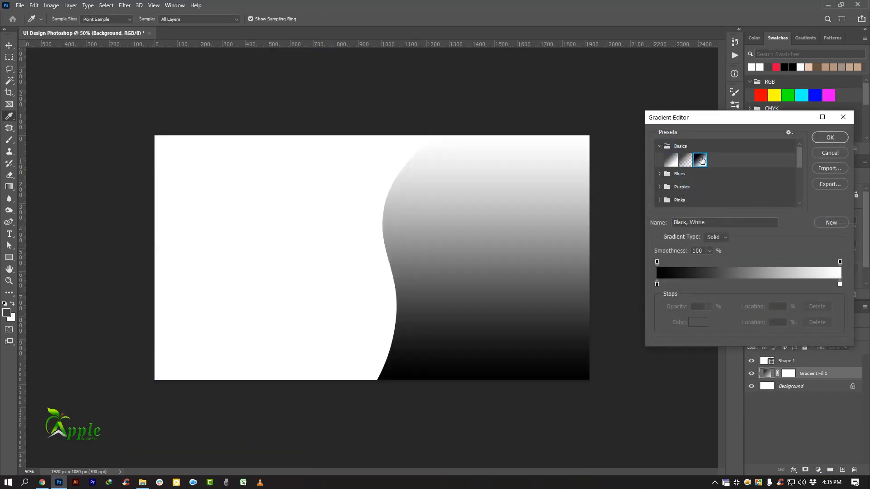
Recolour the gradient's black start stop to violet 5501ef.
{"action": "double_click", "coordinate": [656, 285]}
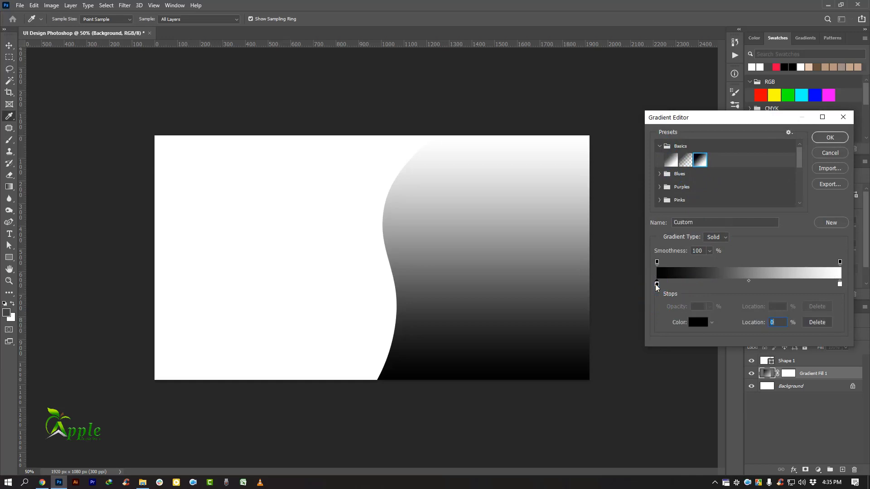
{"action": "left_click_drag", "start_coordinate": [716, 371], "coordinate": [716, 350]}
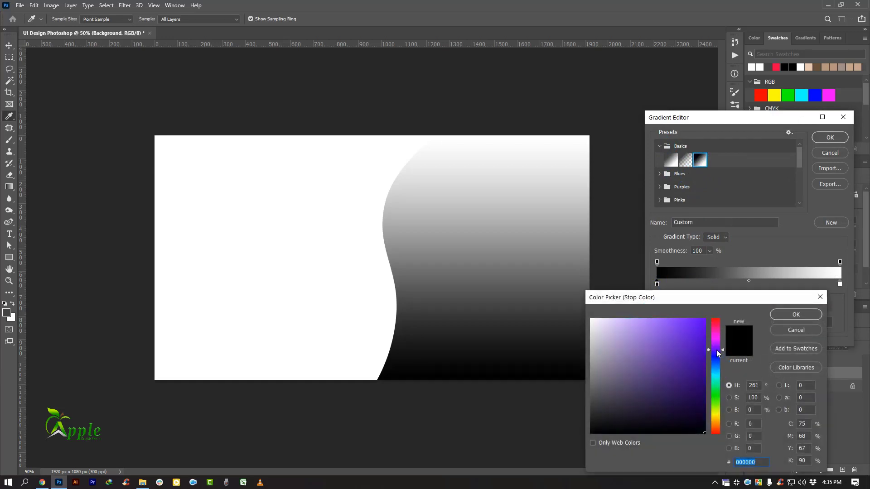
{"action": "left_click", "coordinate": [704, 327]}
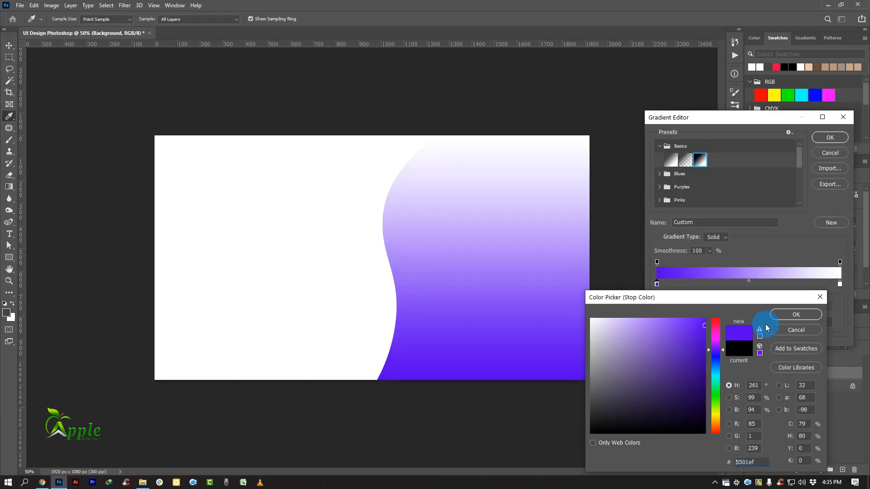
{"action": "left_click", "coordinate": [787, 317]}
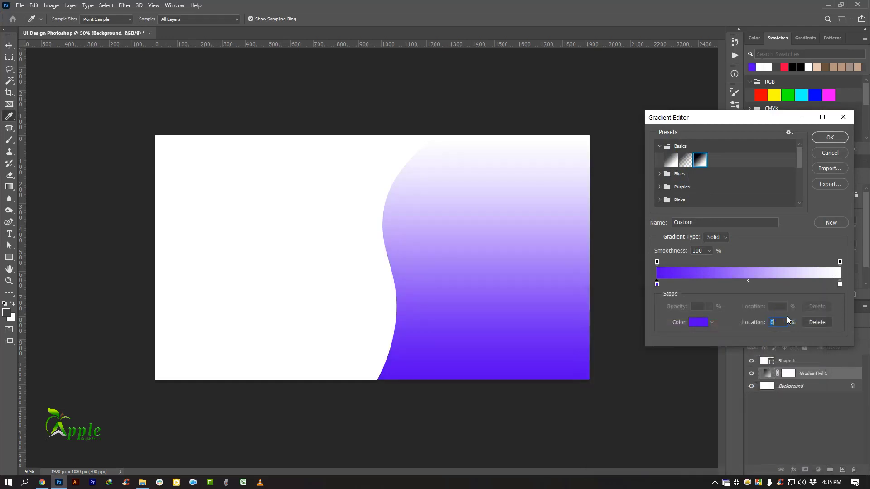
Recolour the gradient's white end stop to a586fc, lighten it to c7b4fe, and accept the edited gradient.
{"action": "double_click", "coordinate": [839, 284]}
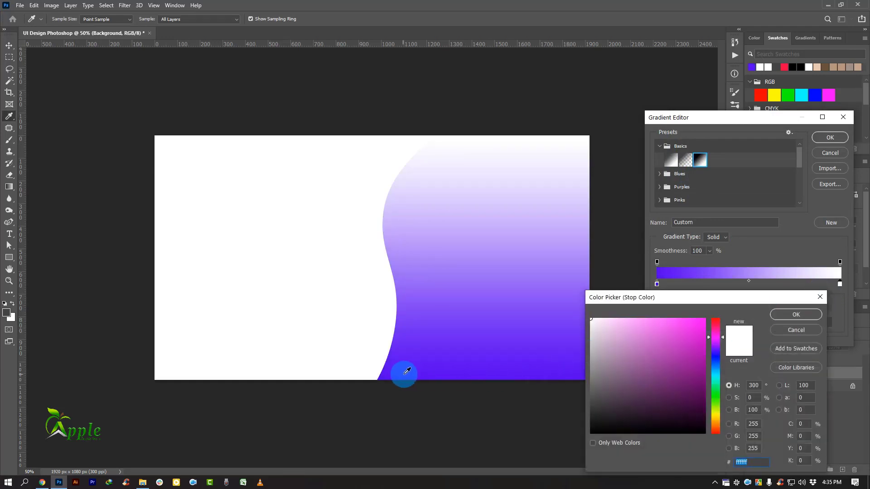
{"action": "left_click", "coordinate": [383, 375]}
{"action": "type", "text": "a586fc"}
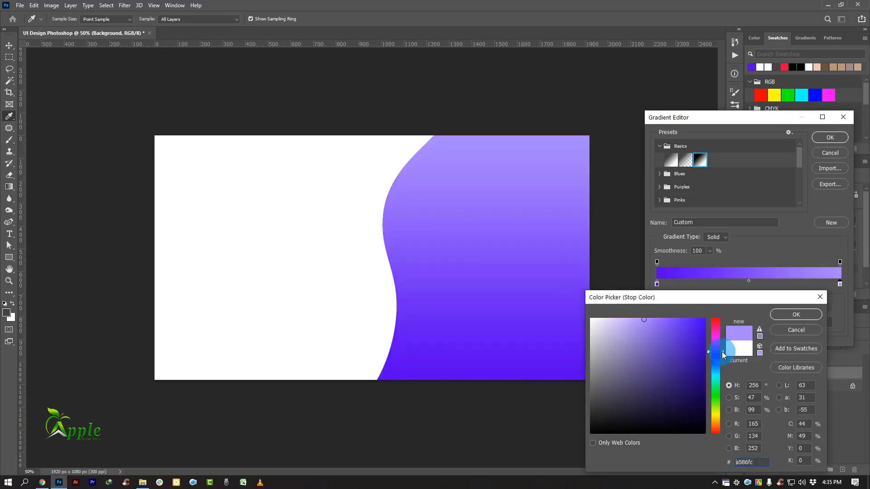
{"action": "left_click", "coordinate": [808, 315]}
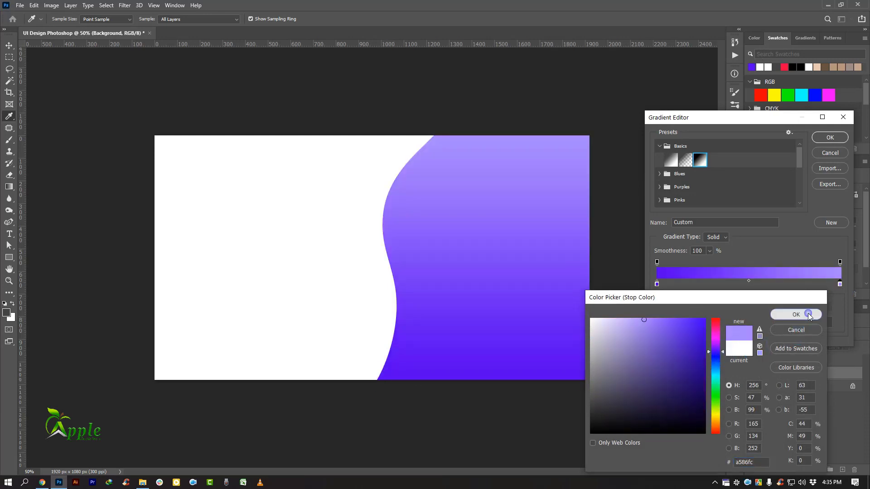
{"action": "double_click", "coordinate": [840, 284]}
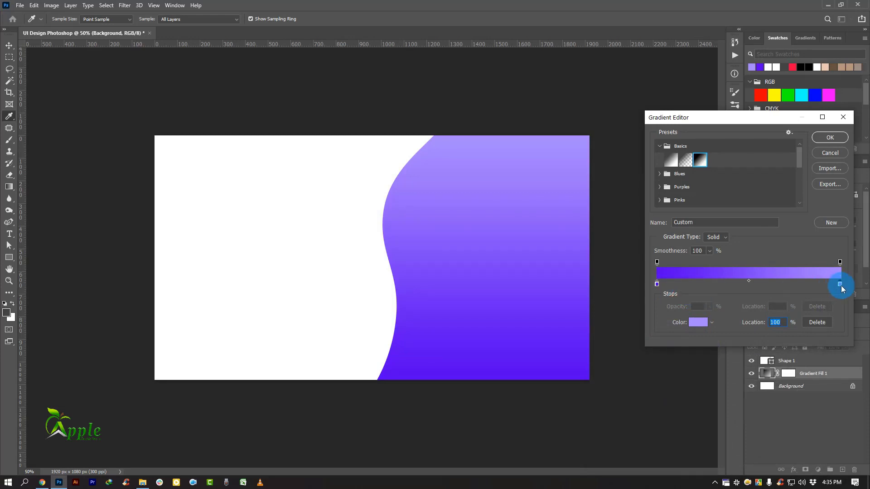
{"action": "left_click", "coordinate": [623, 319]}
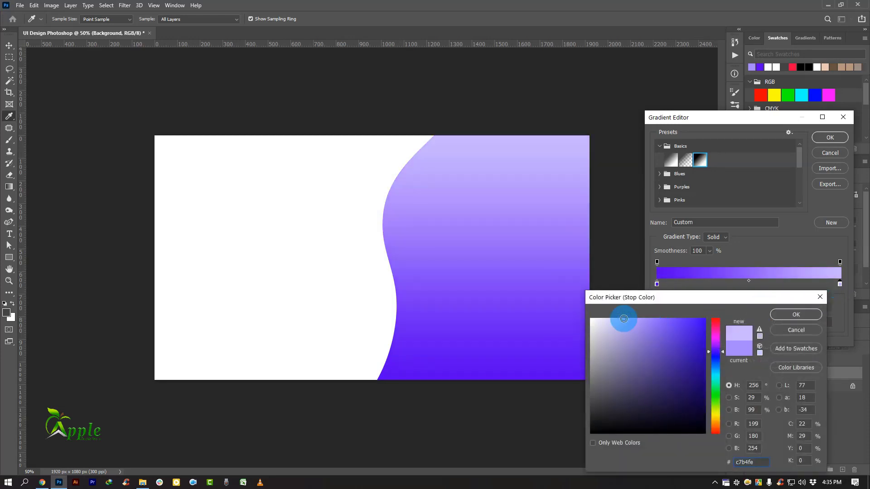
{"action": "left_click", "coordinate": [791, 312]}
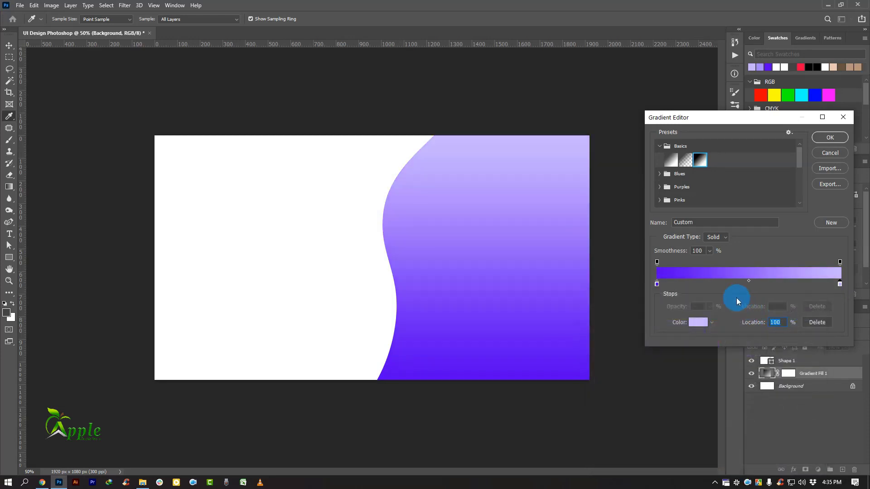
{"action": "left_click", "coordinate": [830, 138]}
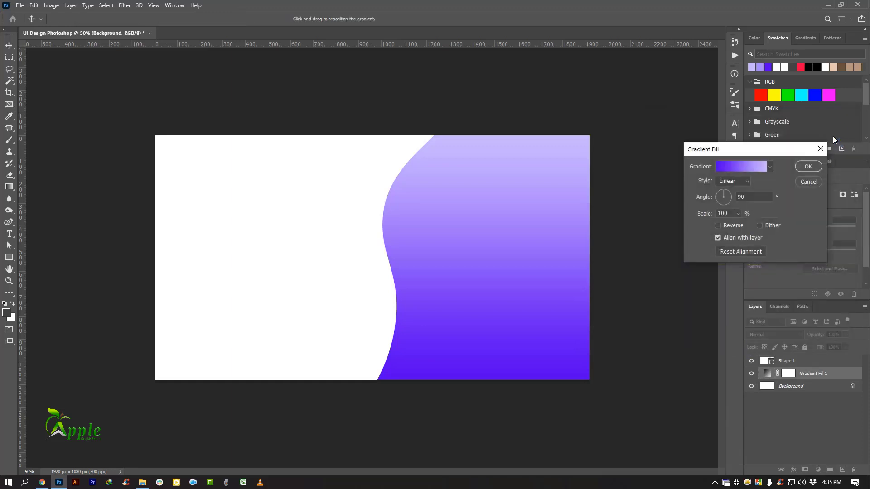
Rotate the linear gradient fill to an angle of -154.38°.
{"action": "left_click", "coordinate": [734, 184]}
{"action": "left_click", "coordinate": [733, 182]}
{"action": "left_click", "coordinate": [718, 198]}
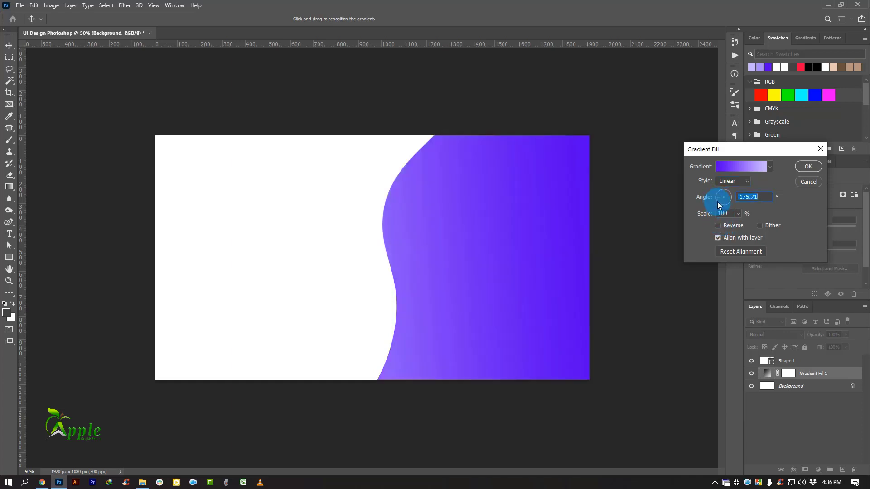
{"action": "left_click", "coordinate": [717, 202]}
{"action": "left_click", "coordinate": [716, 201]}
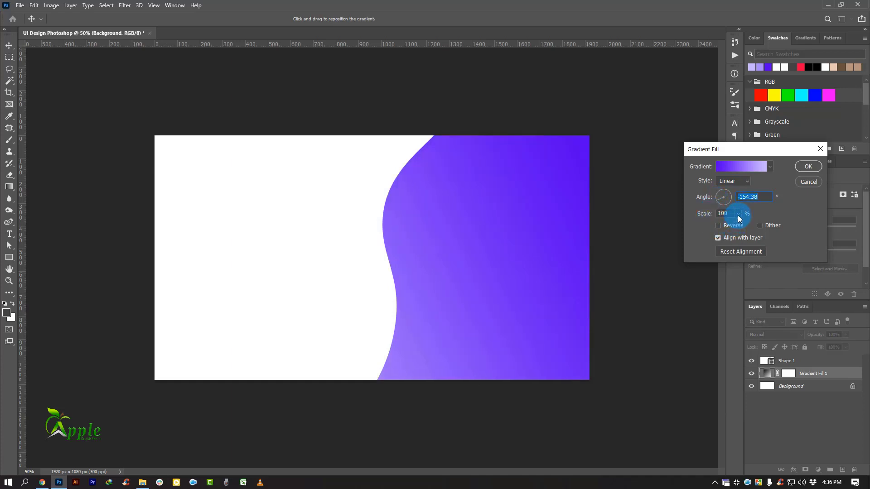
Enlarge the gradient fill's scale to roughly 220% and reposition the gradient on the canvas.
{"action": "left_click_drag", "start_coordinate": [740, 228], "coordinate": [743, 224]}
{"action": "left_click", "coordinate": [747, 225]}
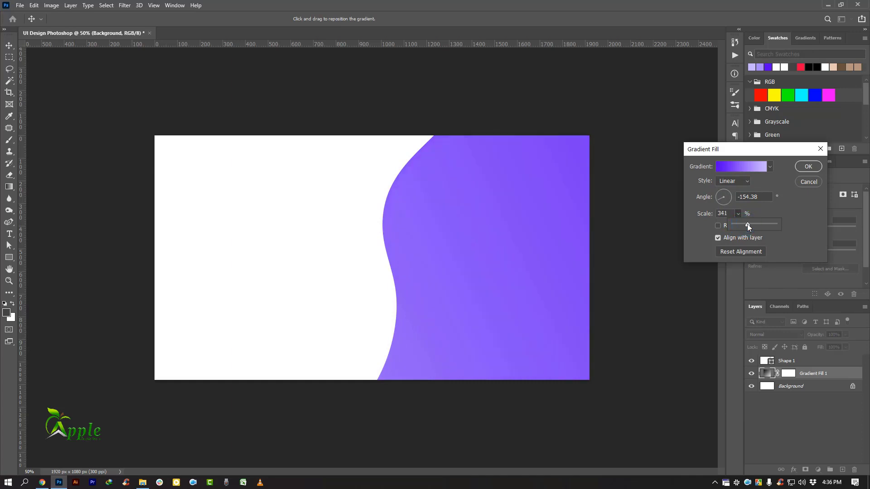
{"action": "left_click_drag", "start_coordinate": [542, 224], "coordinate": [436, 305]}
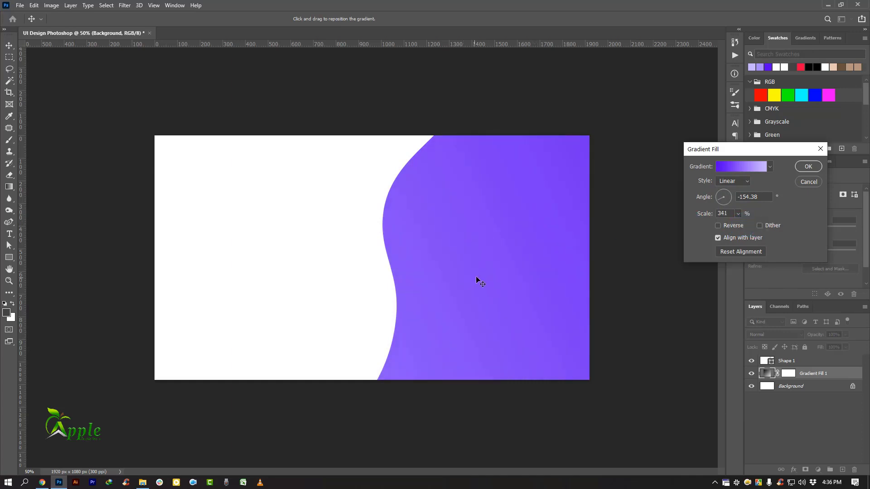
{"action": "left_click", "coordinate": [738, 217]}
{"action": "left_click_drag", "start_coordinate": [738, 225], "coordinate": [733, 224]}
{"action": "left_click_drag", "start_coordinate": [545, 259], "coordinate": [597, 243]}
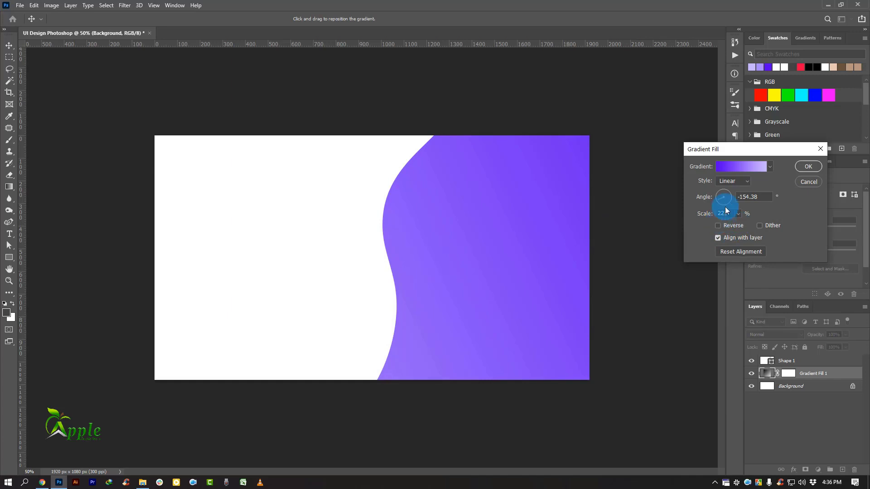
Lighten the gradient's pale violet end stop to efeafc.
{"action": "left_click", "coordinate": [749, 165]}
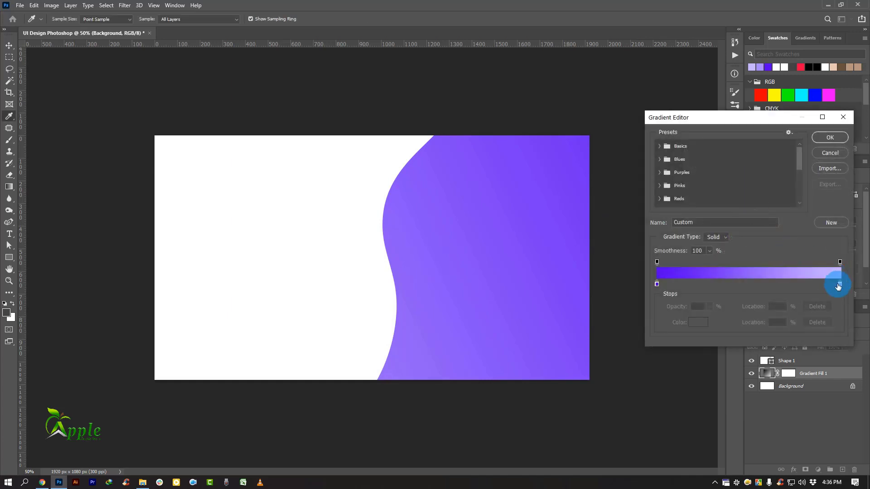
{"action": "left_click", "coordinate": [839, 285]}
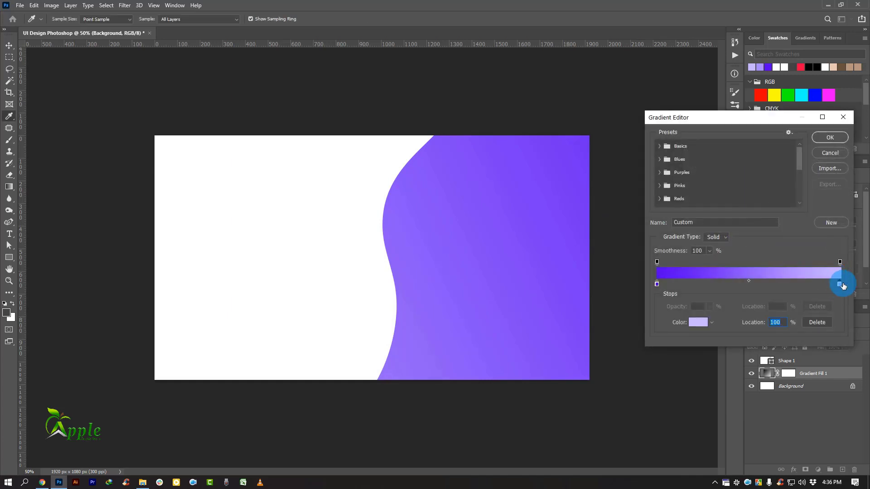
{"action": "double_click", "coordinate": [839, 284]}
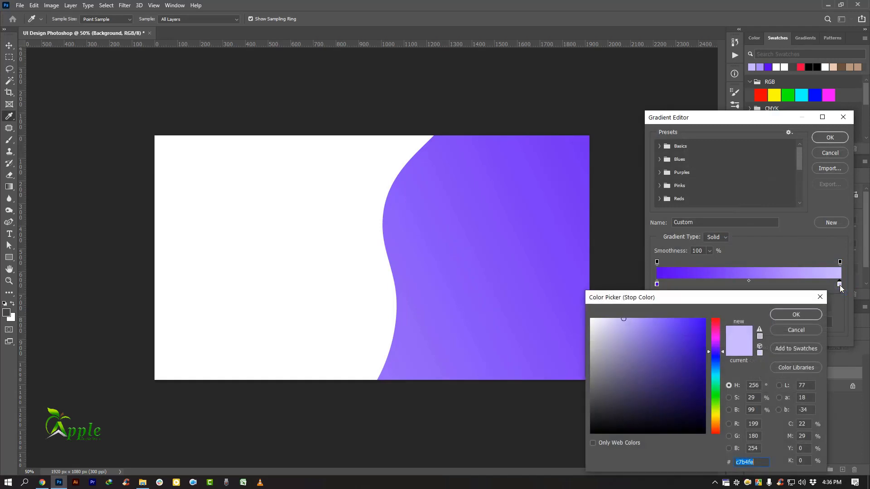
{"action": "left_click", "coordinate": [605, 320]}
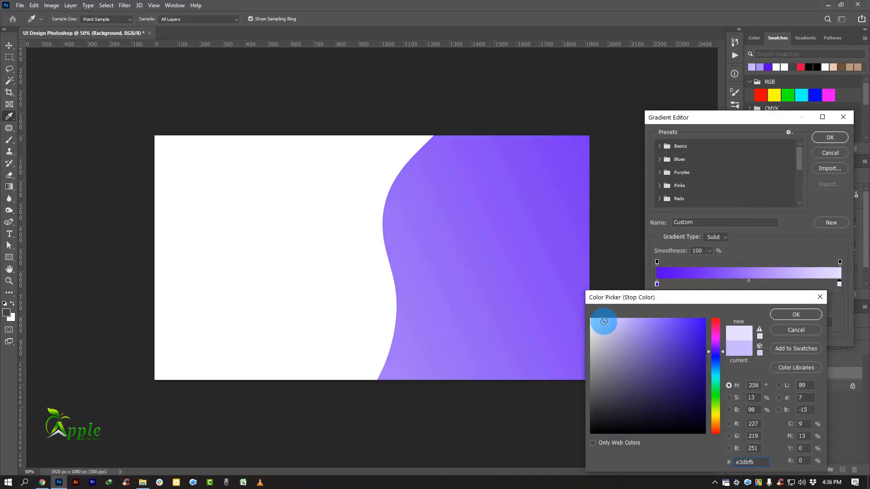
{"action": "left_click_drag", "start_coordinate": [603, 317], "coordinate": [598, 320]}
{"action": "left_click", "coordinate": [797, 316]}
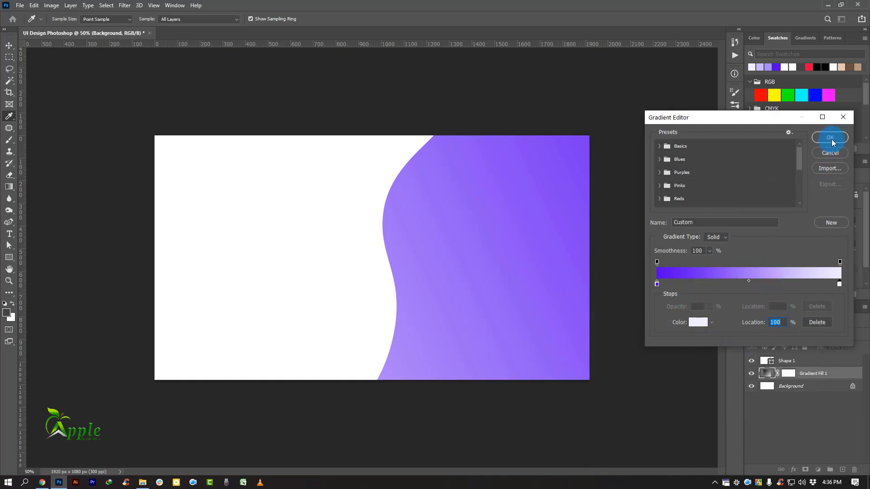
Shift the end stop's hue to 251° for colour eeeafc and accept the edited gradient.
{"action": "double_click", "coordinate": [838, 284]}
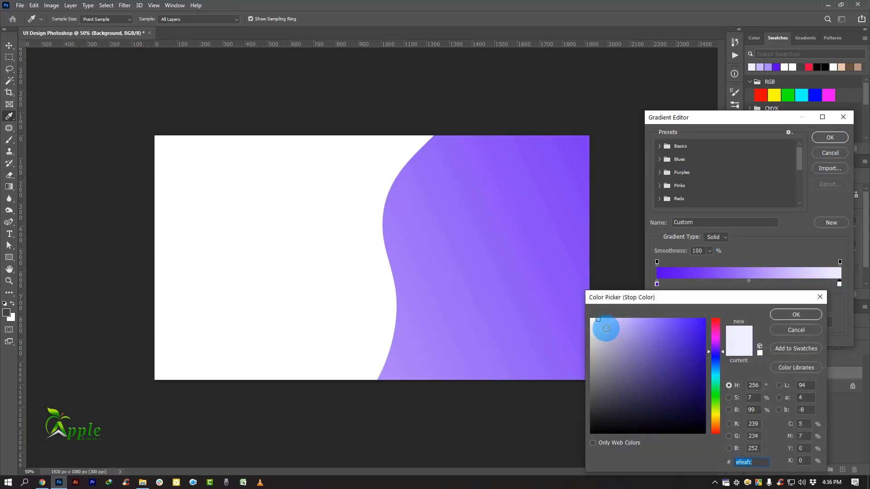
{"action": "left_click_drag", "start_coordinate": [722, 352], "coordinate": [722, 353]}
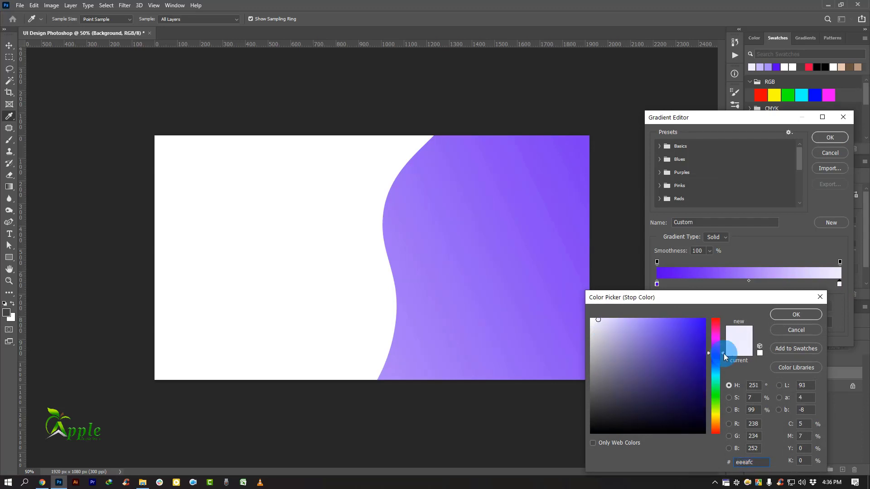
{"action": "left_click", "coordinate": [796, 314]}
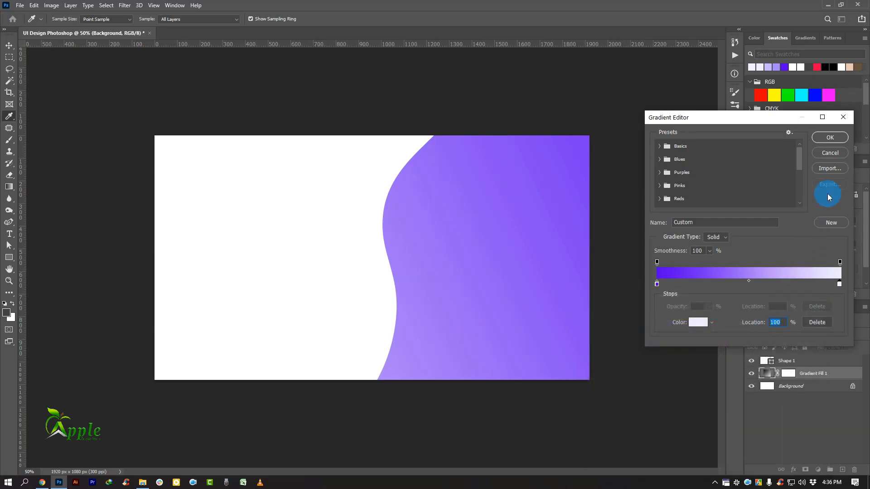
{"action": "left_click", "coordinate": [836, 144]}
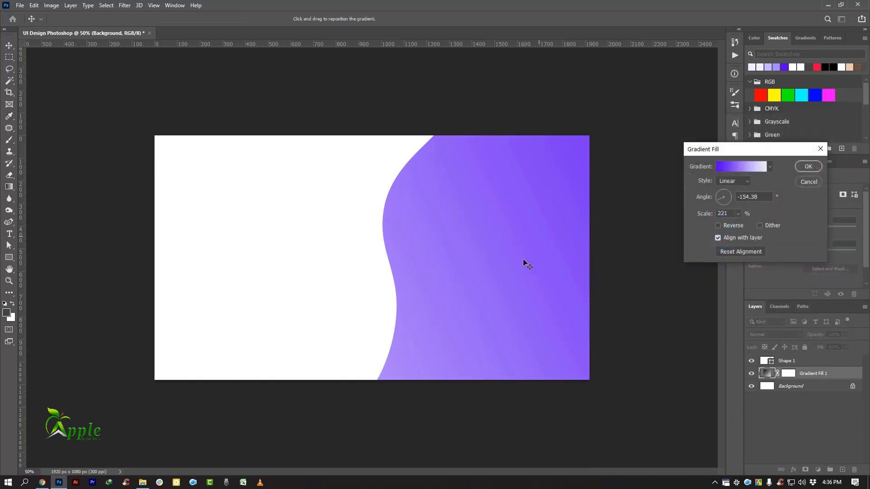
Reposition the gradient on the canvas so deeper violet covers the upper-right area, and apply the gradient fill.
{"action": "left_click_drag", "start_coordinate": [522, 259], "coordinate": [504, 299]}
{"action": "left_click_drag", "start_coordinate": [601, 310], "coordinate": [543, 262]}
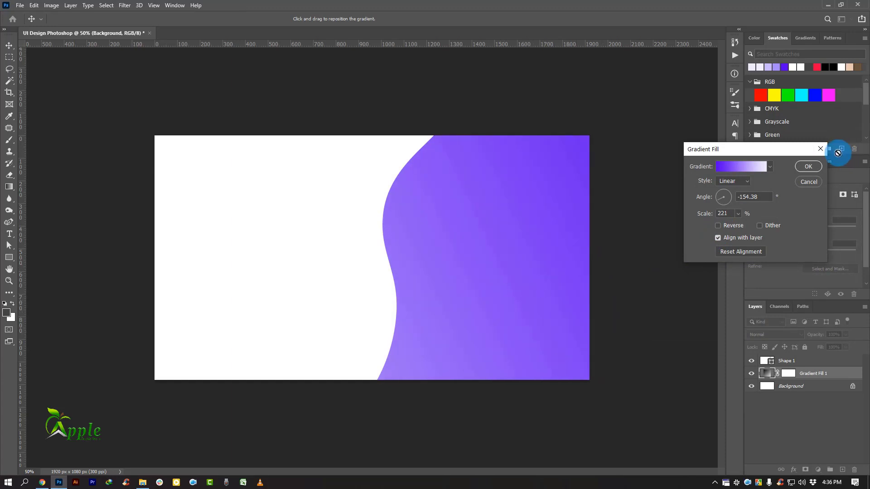
{"action": "left_click", "coordinate": [809, 166]}
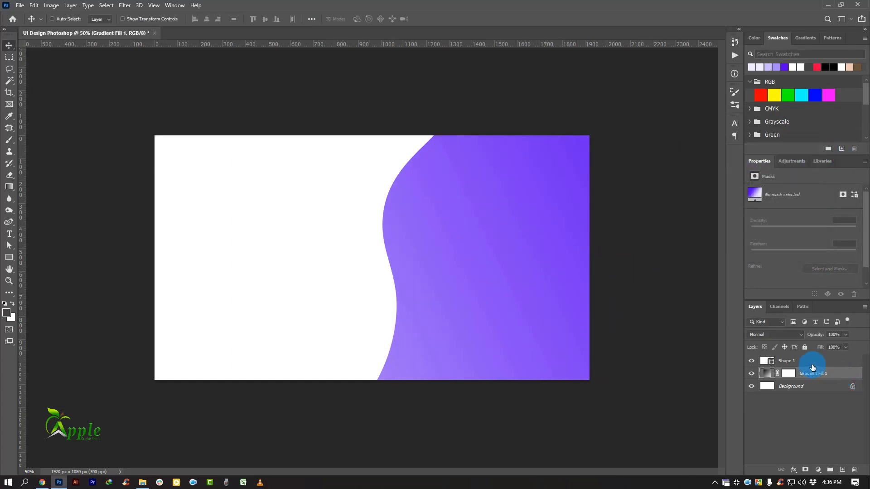
Duplicate the white wavy Shape 1 layer and recolour the lower original to violet 7235e8.
{"action": "left_click_drag", "start_coordinate": [810, 360], "coordinate": [843, 471]}
{"action": "double_click", "coordinate": [767, 360]}
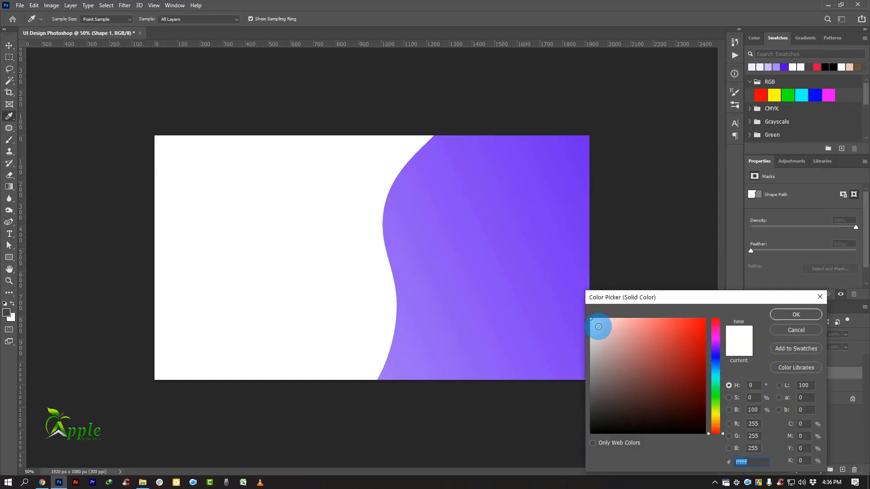
{"action": "left_click", "coordinate": [398, 270]}
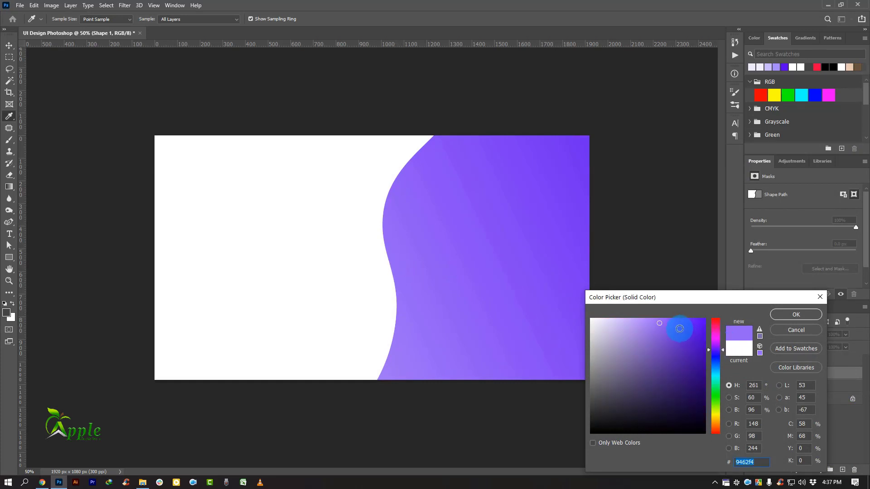
{"action": "left_click", "coordinate": [679, 328]}
{"action": "left_click", "coordinate": [796, 315]}
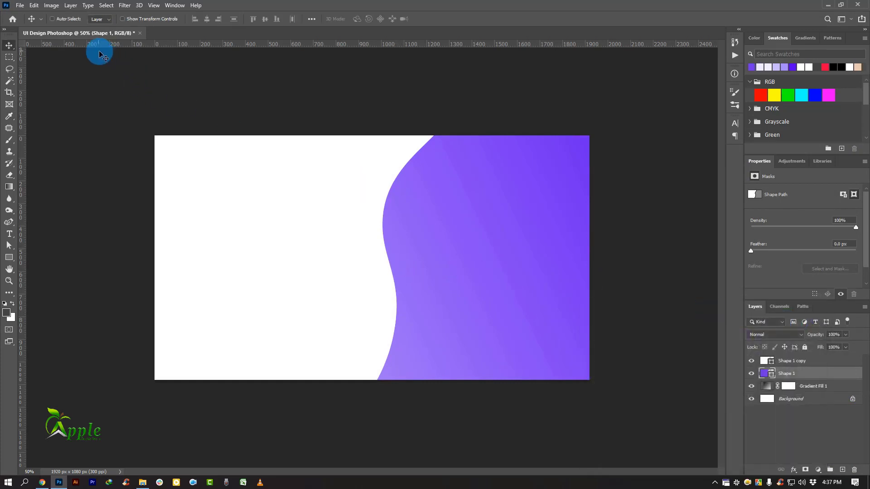
Free-transform the violet Shape 1, rotating and shifting it slightly so a thin band shows along the white panel's lower curve.
{"action": "left_click", "coordinate": [34, 6]}
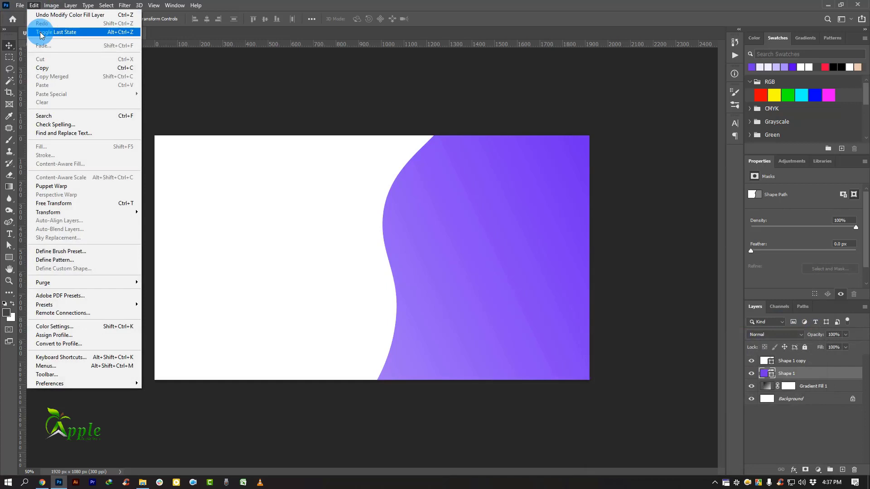
{"action": "left_click", "coordinate": [62, 202]}
{"action": "left_click_drag", "start_coordinate": [365, 272], "coordinate": [375, 266]}
{"action": "left_click", "coordinate": [495, 284]}
{"action": "left_click_drag", "start_coordinate": [495, 284], "coordinate": [493, 264]}
{"action": "left_click_drag", "start_coordinate": [416, 256], "coordinate": [415, 273]}
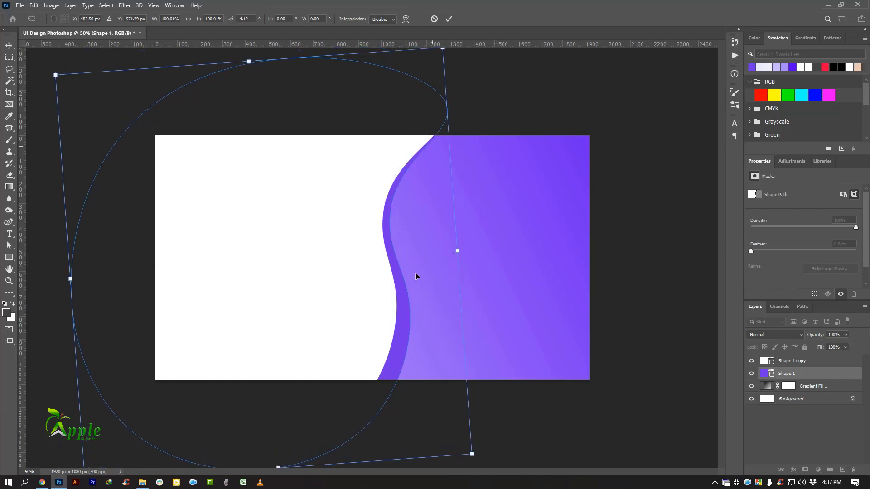
{"action": "left_click", "coordinate": [450, 22]}
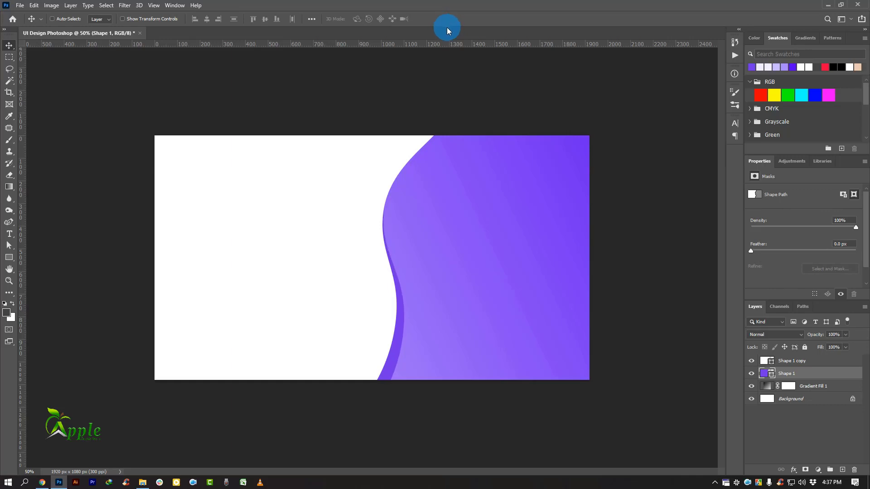
Recolour the Shape 1 band behind the white panel to light lavender d8c4ff.
{"action": "double_click", "coordinate": [765, 374]}
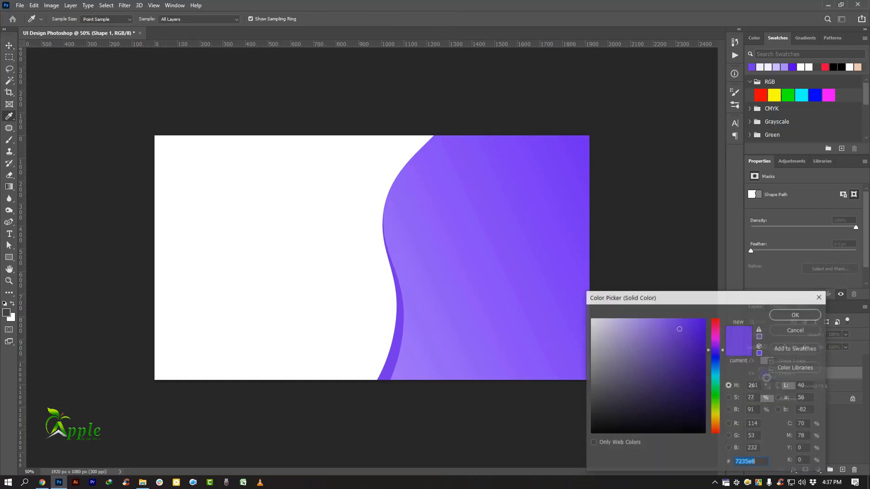
{"action": "left_click", "coordinate": [419, 334]}
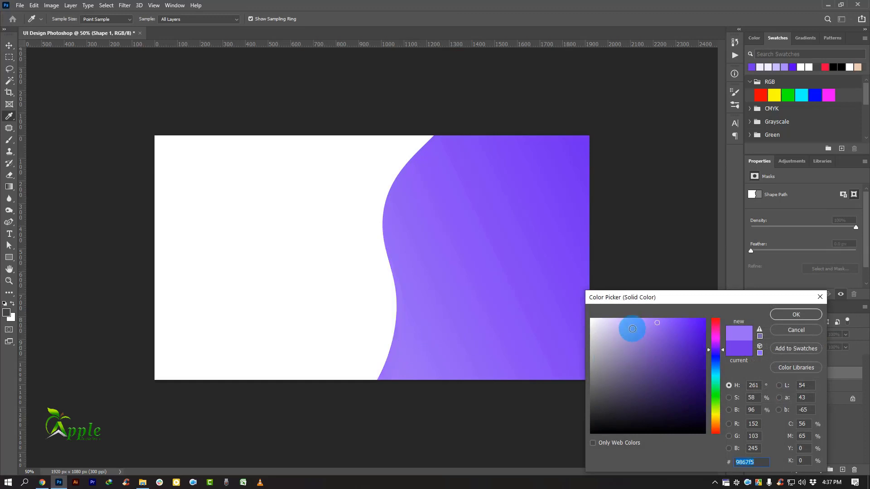
{"action": "left_click_drag", "start_coordinate": [633, 329], "coordinate": [615, 296]}
{"action": "left_click", "coordinate": [634, 320]}
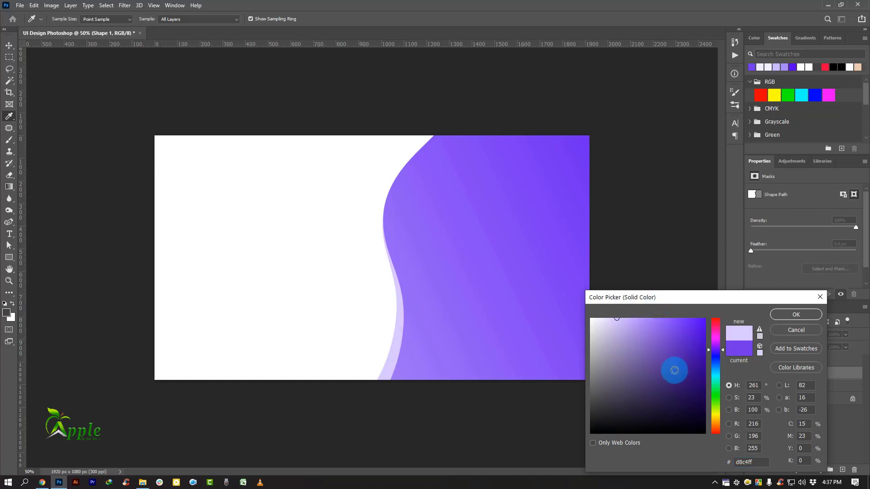
{"action": "left_click", "coordinate": [778, 320]}
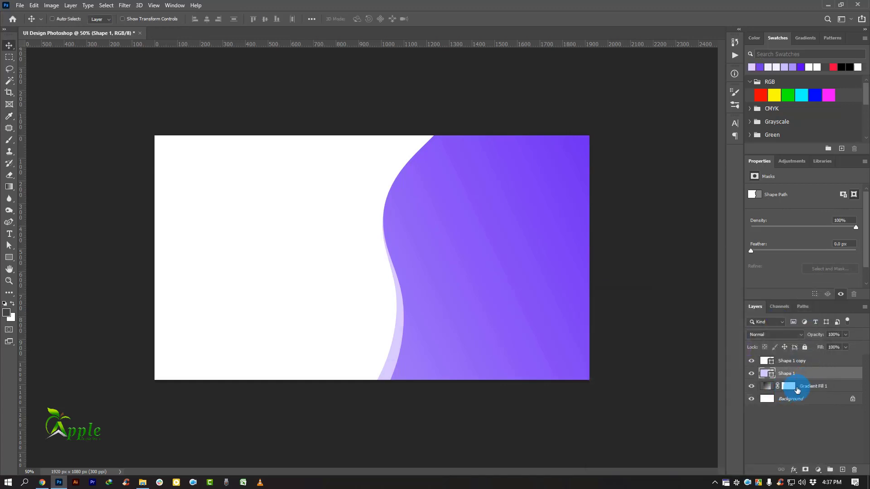
Reverse the background gradient fill and reposition it so the deeper violet sits beside the wavy edge, then apply it.
{"action": "double_click", "coordinate": [796, 388]}
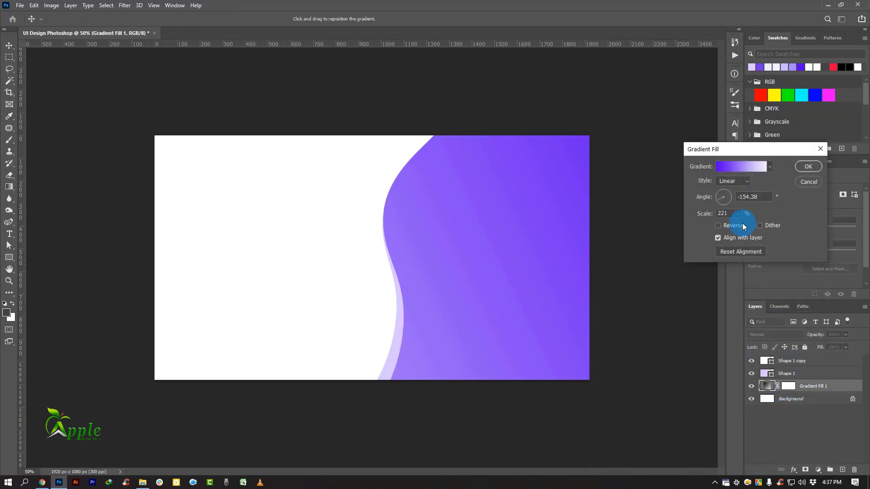
{"action": "left_click", "coordinate": [718, 227]}
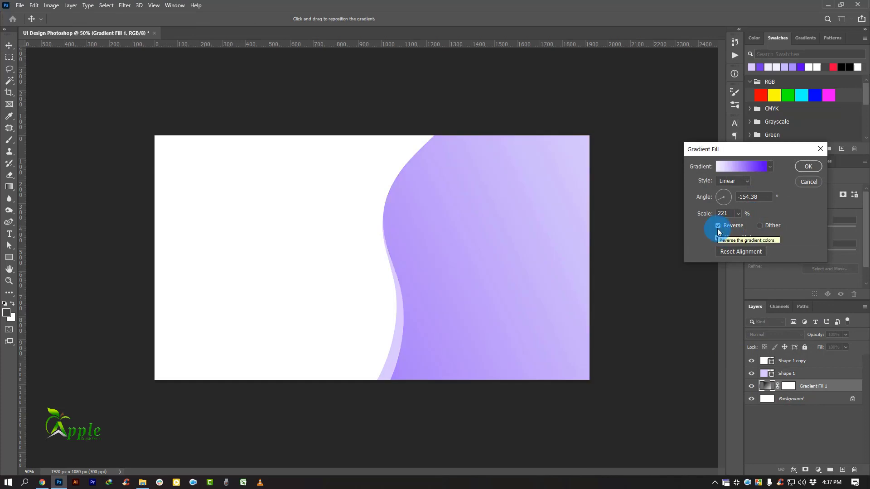
{"action": "left_click_drag", "start_coordinate": [516, 273], "coordinate": [624, 191]}
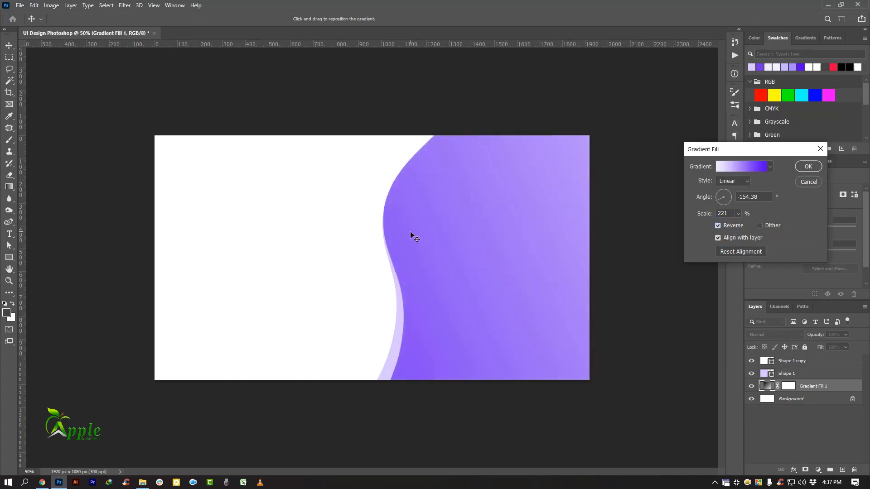
{"action": "mouse_move", "coordinate": [412, 235]}
{"action": "left_mouse_down"}
{"action": "mouse_move", "coordinate": [552, 181]}
{"action": "mouse_move", "coordinate": [515, 304]}
{"action": "mouse_move", "coordinate": [556, 283]}
{"action": "mouse_move", "coordinate": [492, 338]}
{"action": "mouse_move", "coordinate": [497, 254]}
{"action": "left_mouse_up"}
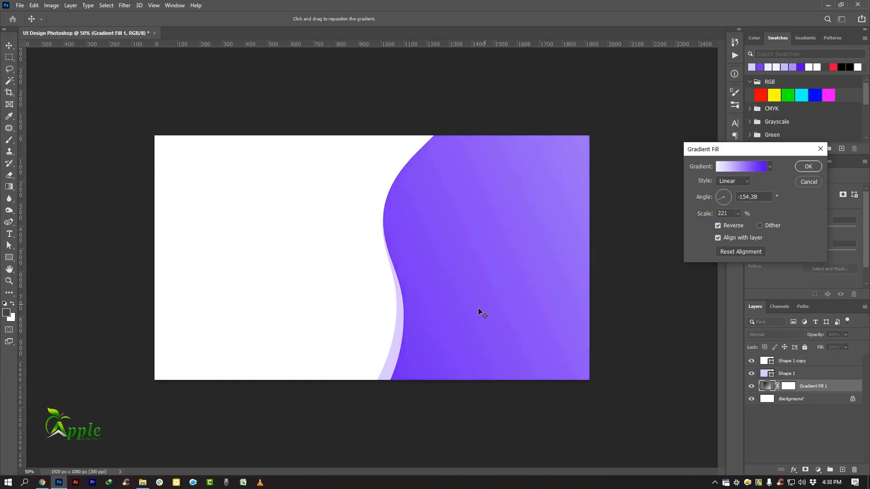
{"action": "left_click_drag", "start_coordinate": [478, 309], "coordinate": [558, 292]}
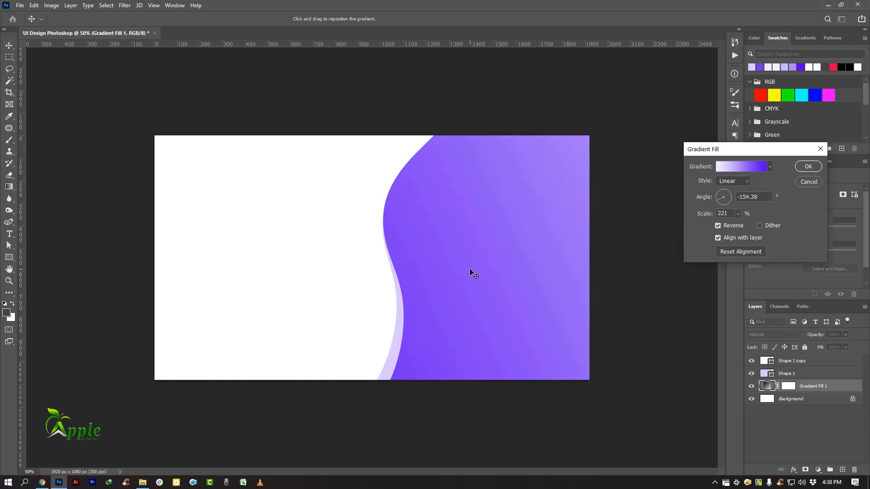
{"action": "left_click", "coordinate": [806, 167]}
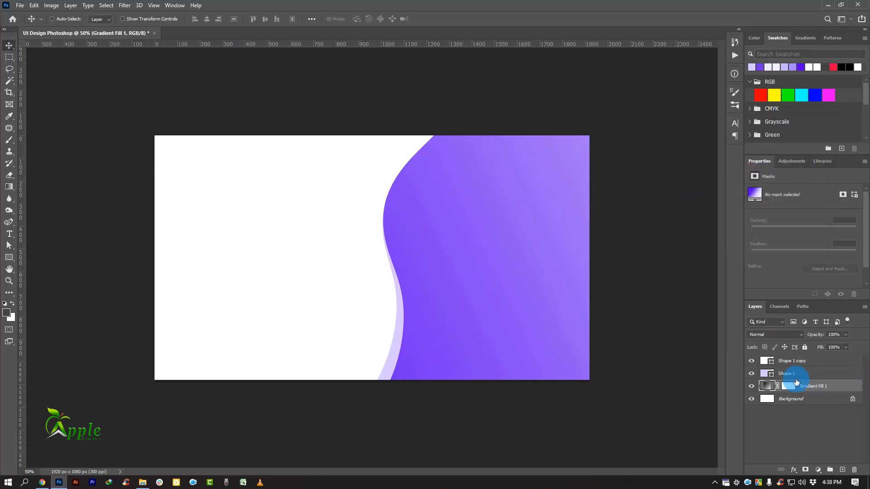
Rotate Shape 1 copy and Shape 1 together by about 24.8° with Free Transform and commit the rotation.
{"action": "left_click", "coordinate": [770, 362]}
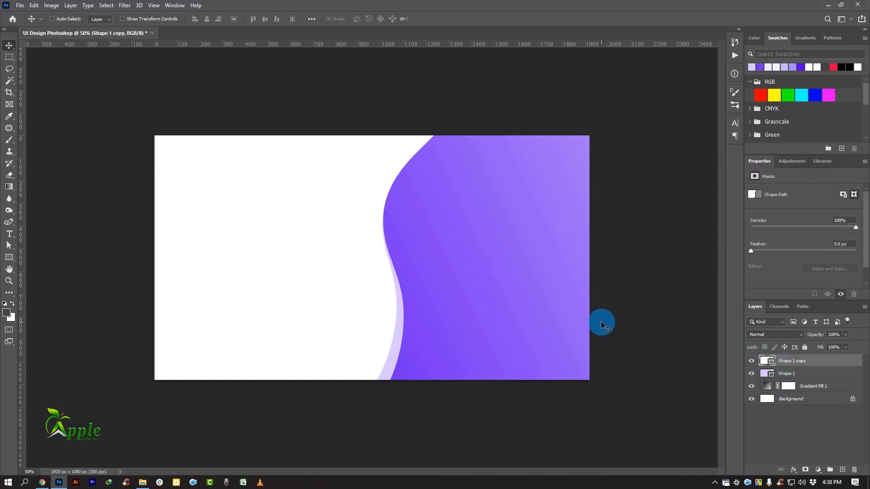
{"action": "left_click", "coordinate": [779, 375], "text": "ctrl"}
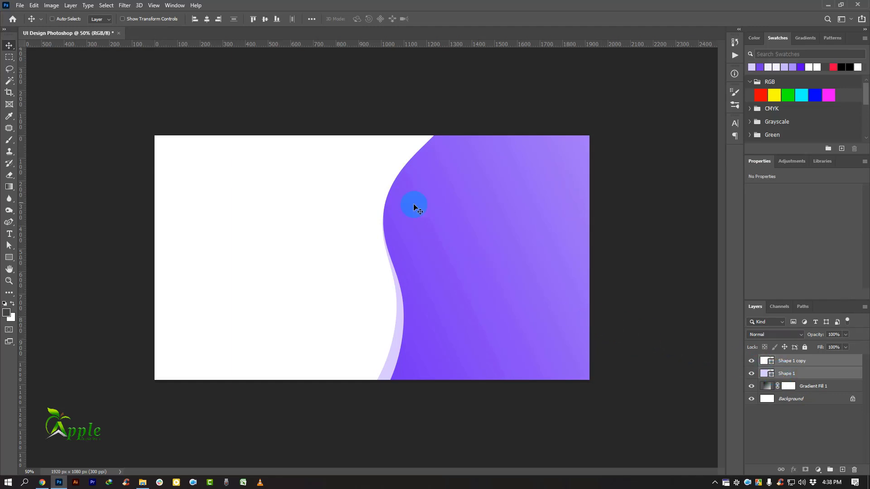
{"action": "left_click", "coordinate": [34, 5]}
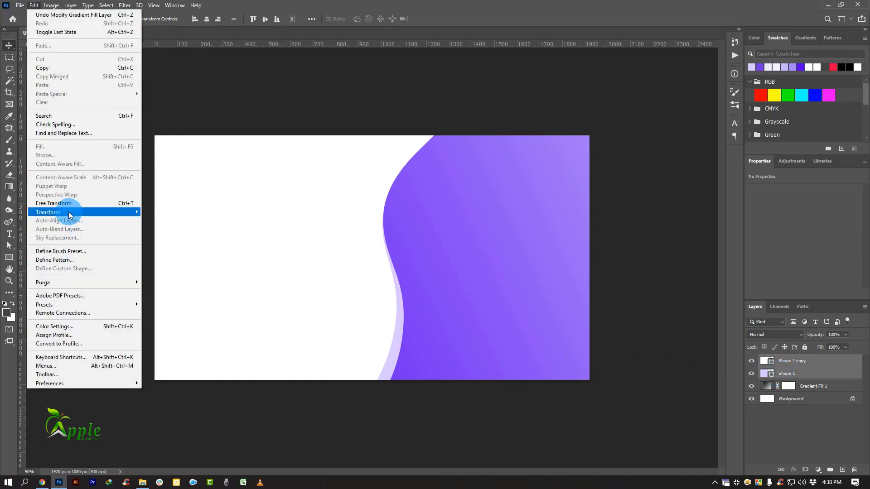
{"action": "left_click", "coordinate": [67, 204]}
{"action": "key", "text": "Escape"}
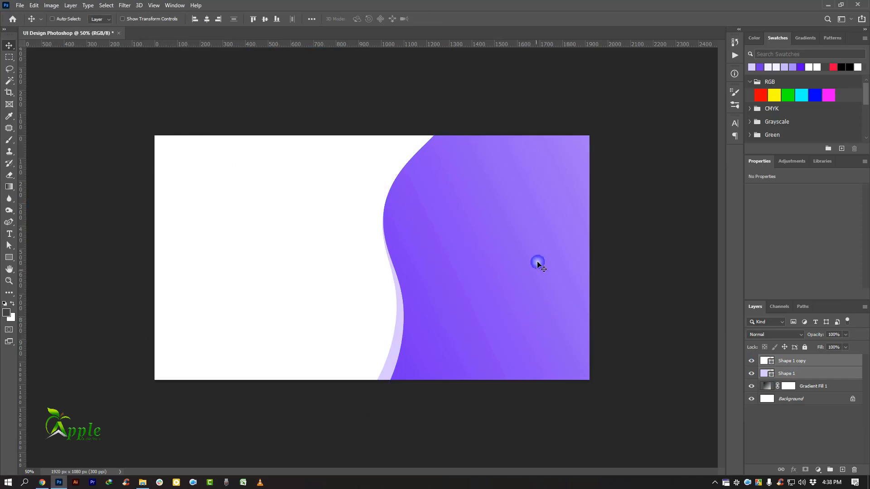
{"action": "key", "text": "ctrl+t"}
{"action": "left_click_drag", "start_coordinate": [504, 330], "coordinate": [384, 368]}
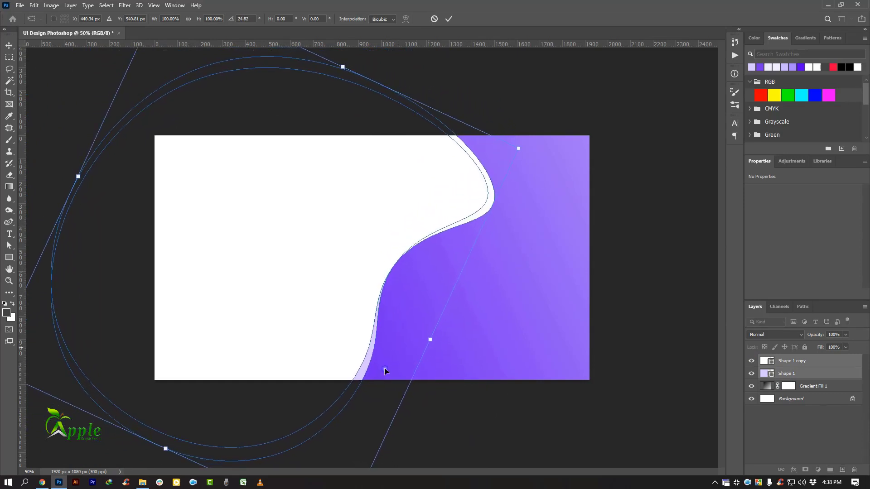
{"action": "left_click", "coordinate": [449, 19]}
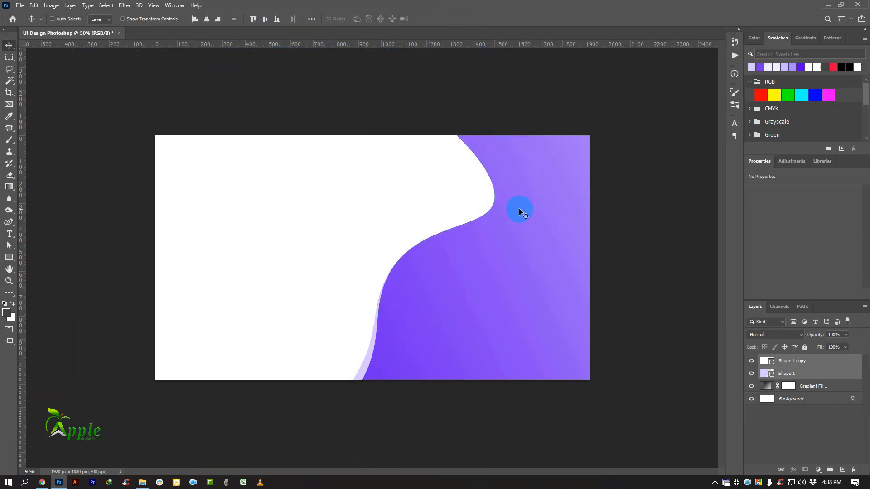
Move both wavy shapes together up and to the right so the white panel's curve reaches across the upper canvas.
{"action": "left_click_drag", "start_coordinate": [518, 208], "coordinate": [514, 227]}
{"action": "left_click_drag", "start_coordinate": [476, 254], "coordinate": [543, 199]}
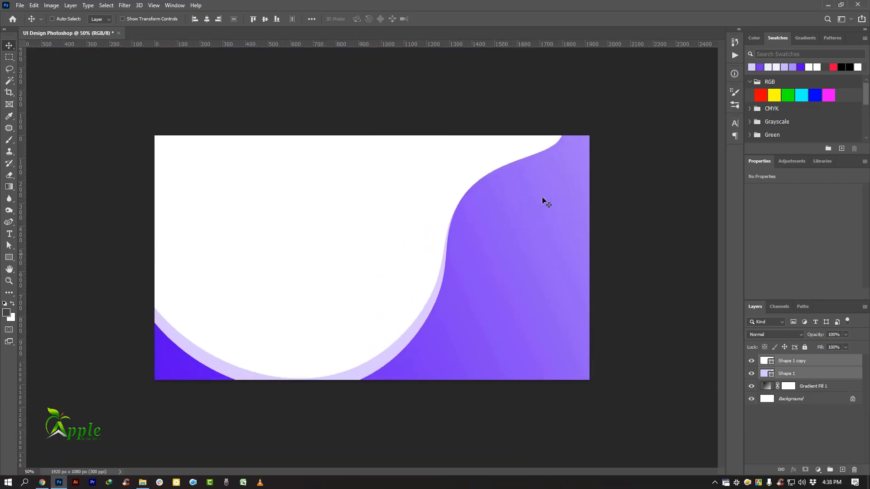
{"action": "left_click_drag", "start_coordinate": [499, 280], "coordinate": [498, 344]}
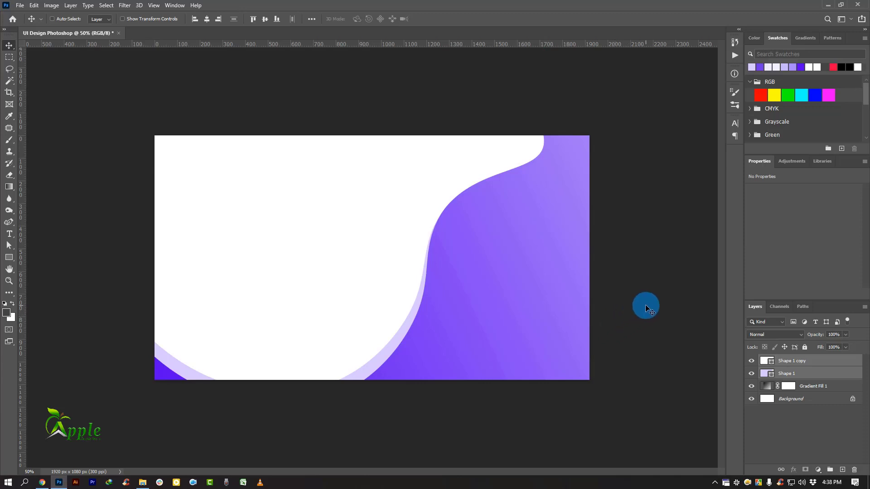
Group the two wavy shapes and add a new empty layer above the group.
{"action": "key", "text": "ctrl+plus"}
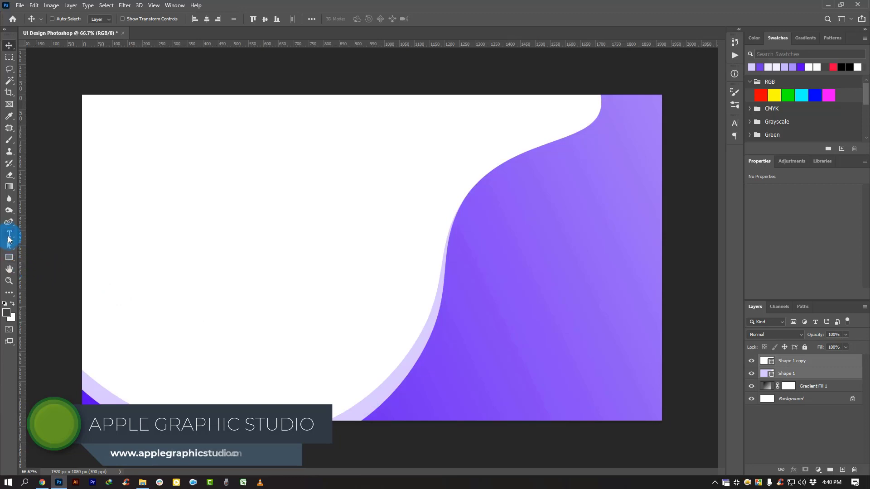
{"action": "left_click", "coordinate": [9, 221]}
{"action": "left_click", "coordinate": [38, 222]}
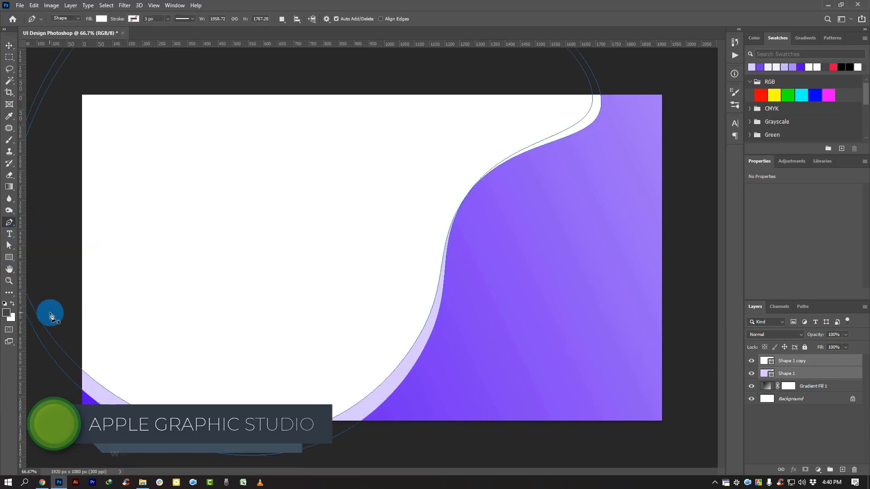
{"action": "left_click", "coordinate": [9, 257]}
{"action": "left_click", "coordinate": [50, 281]}
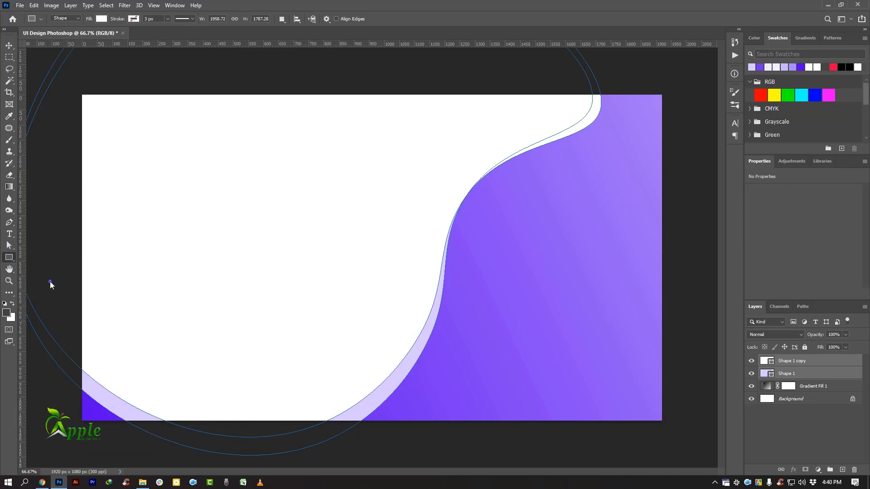
{"action": "left_click", "coordinate": [829, 469]}
{"action": "left_click", "coordinate": [842, 469]}
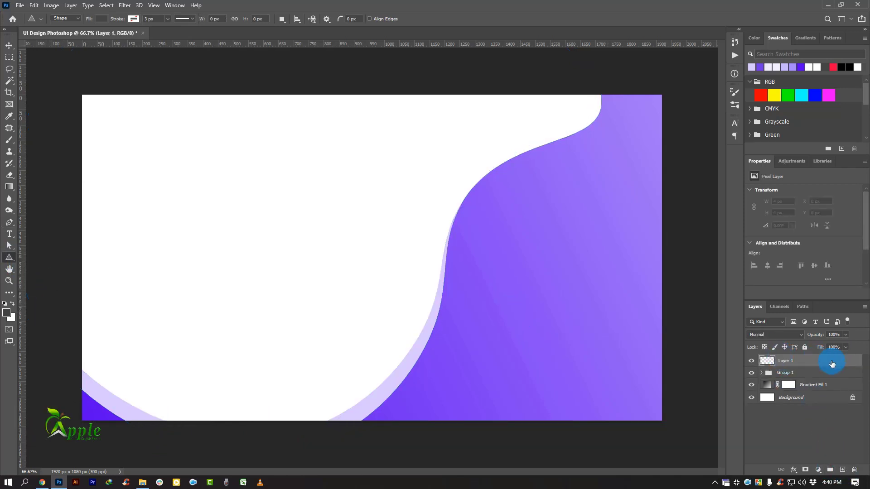
Draw a triangle about 418 x 518 px over the lower violet area and shift it closer to the wavy edge.
{"action": "left_click_drag", "start_coordinate": [500, 275], "coordinate": [626, 430]}
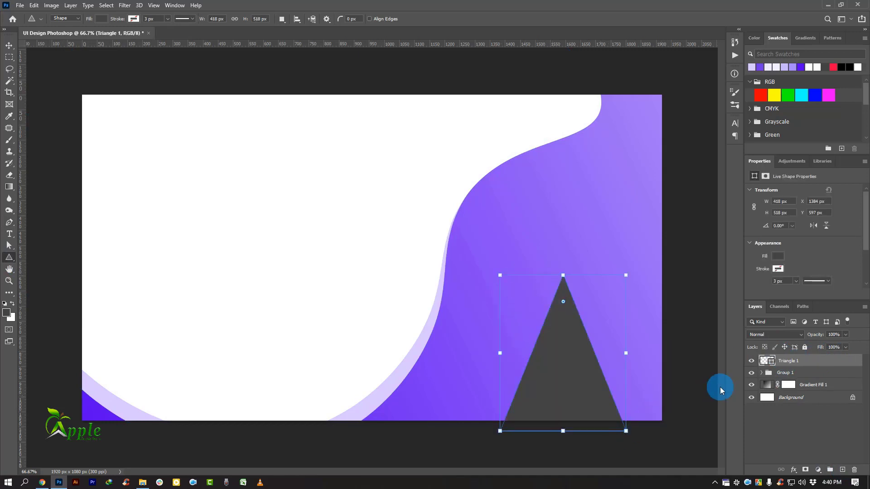
{"action": "left_click", "coordinate": [8, 45]}
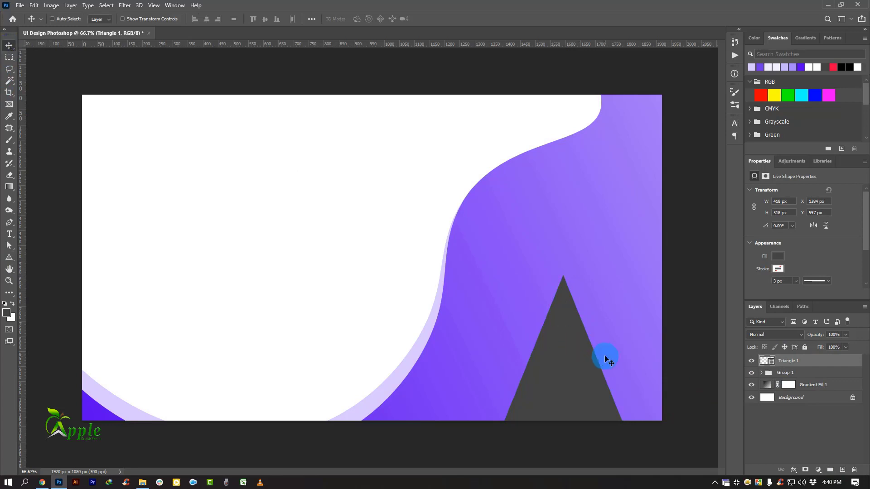
{"action": "left_click_drag", "start_coordinate": [604, 357], "coordinate": [562, 352]}
Recolour the triangle's fill to white ffffff.
{"action": "double_click", "coordinate": [766, 361]}
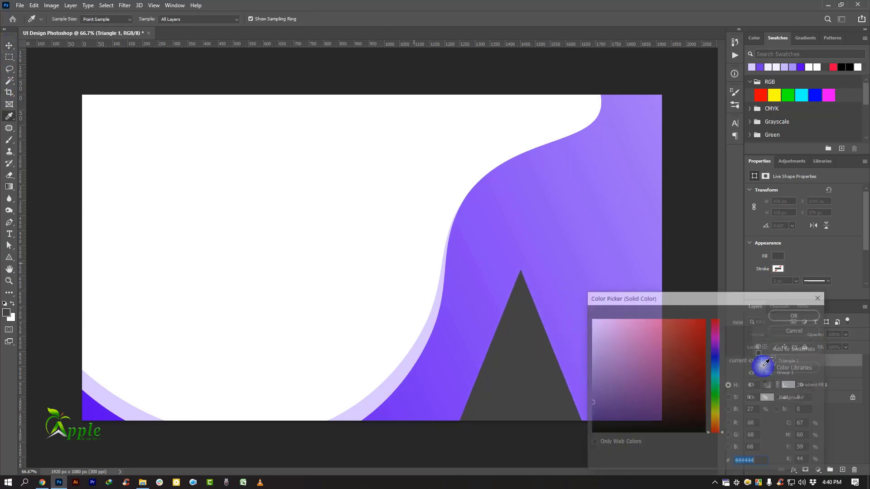
{"action": "left_click", "coordinate": [325, 236]}
{"action": "left_click", "coordinate": [709, 297]}
{"action": "left_click", "coordinate": [803, 316]}
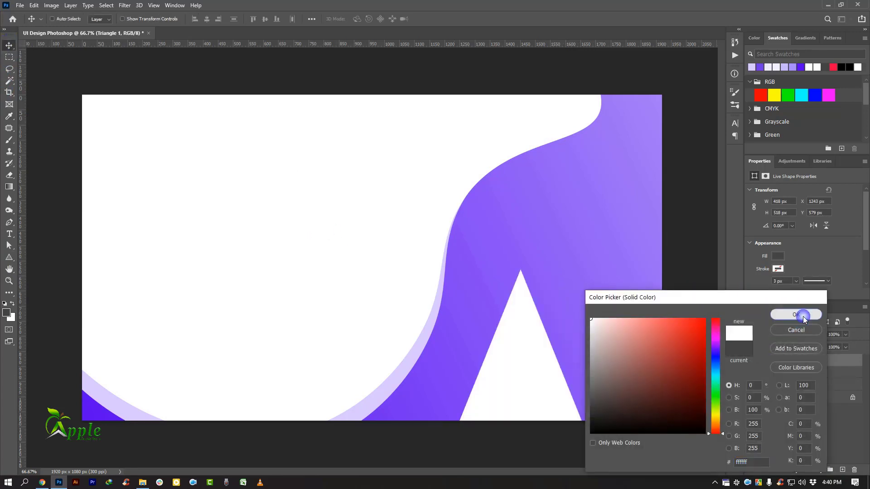
Recolour the triangle by sampling the lavender band d8c4ff and lightening it to a very pale lavender.
{"action": "left_click", "coordinate": [769, 361]}
{"action": "double_click", "coordinate": [771, 363]}
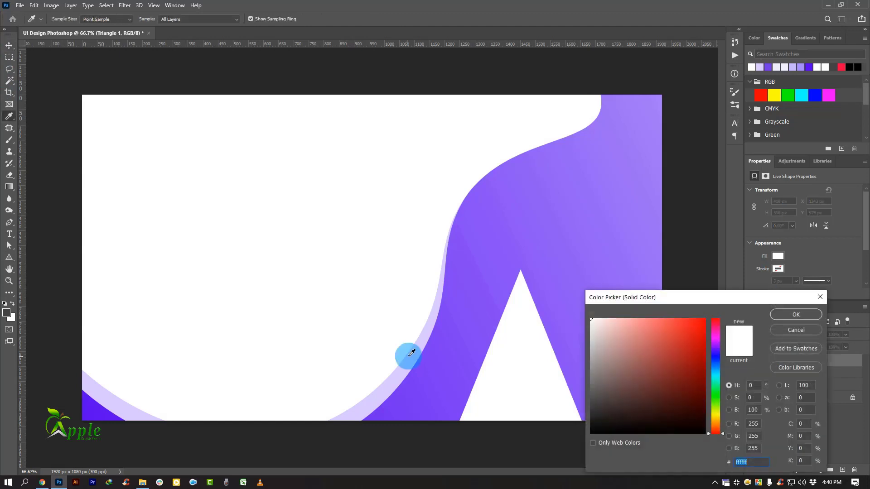
{"action": "left_click", "coordinate": [408, 355]}
{"action": "left_click", "coordinate": [603, 317]}
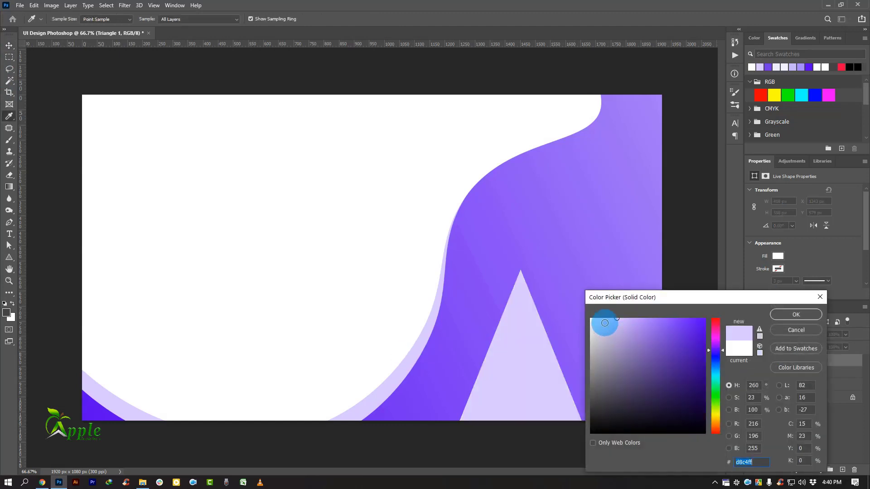
{"action": "left_click", "coordinate": [778, 310]}
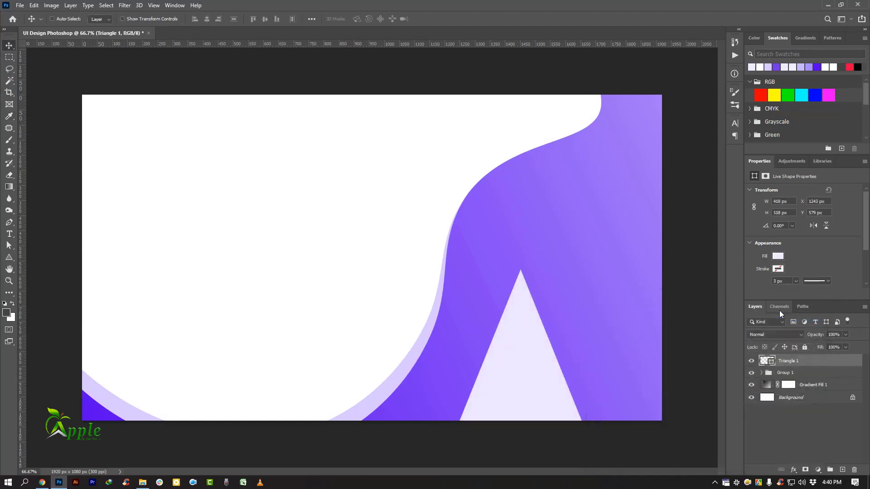
Set the triangle's base on the canvas's bottom edge and shorten its height to about 442 px with Free Transform.
{"action": "left_click_drag", "start_coordinate": [531, 346], "coordinate": [525, 340]}
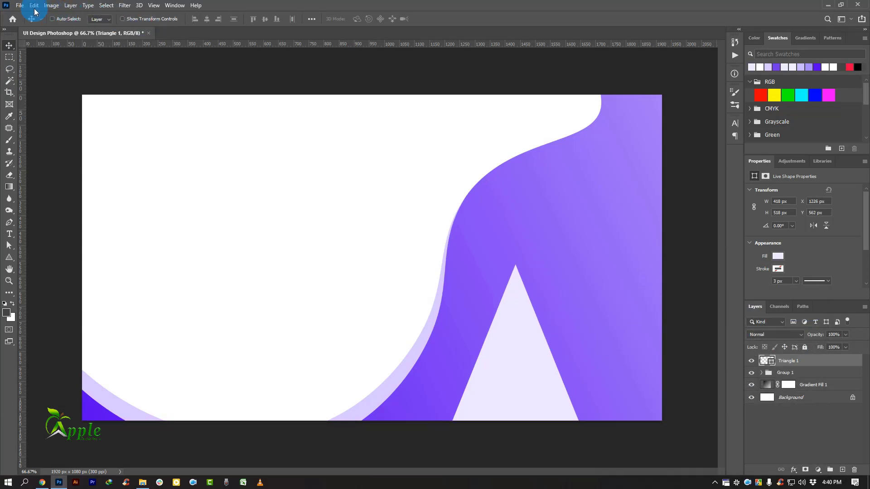
{"action": "left_click", "coordinate": [34, 5]}
{"action": "left_click", "coordinate": [50, 205]}
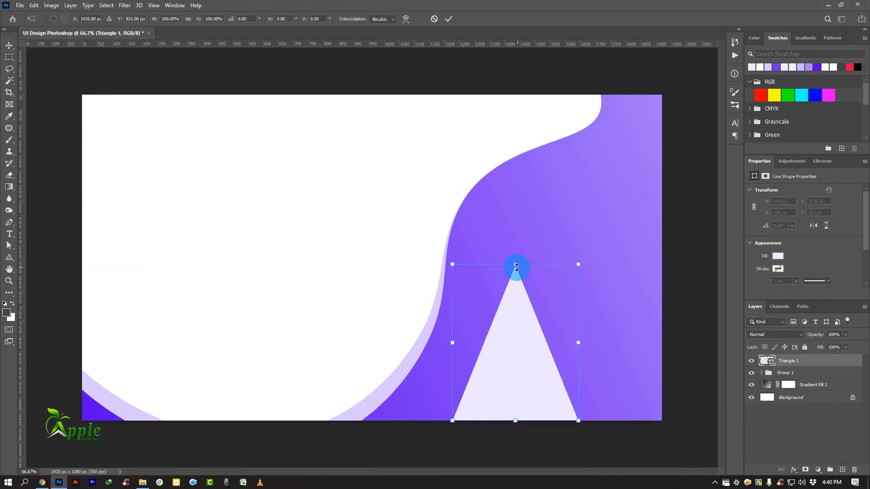
{"action": "left_click_drag", "start_coordinate": [518, 264], "coordinate": [515, 288]}
{"action": "left_click", "coordinate": [449, 23]}
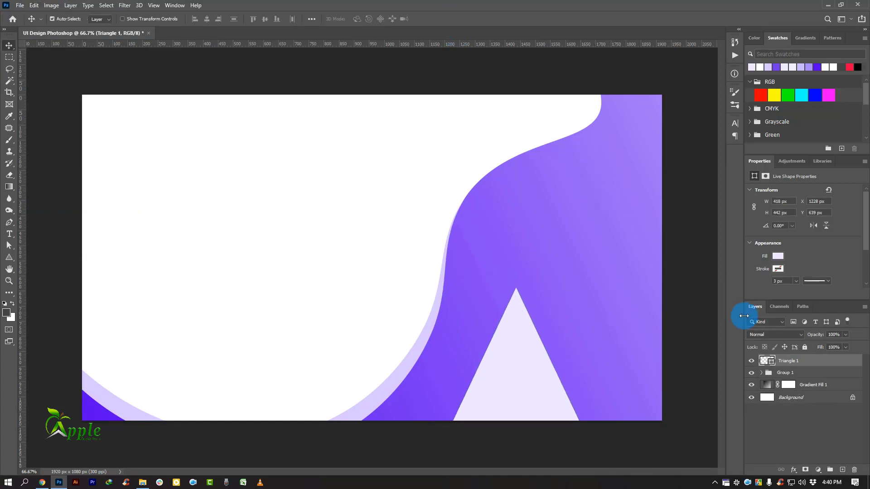
Widen the triangle to about 491 px with Free Transform and commit the change.
{"action": "left_click", "coordinate": [34, 5]}
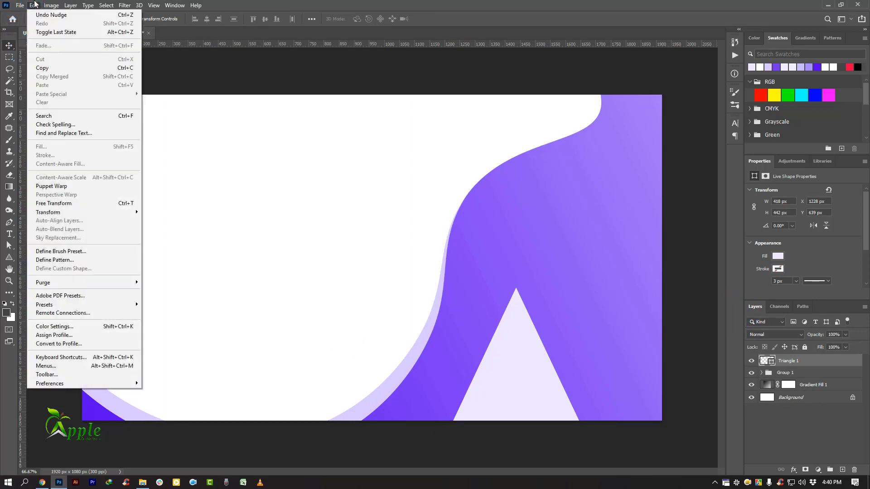
{"action": "left_click", "coordinate": [40, 204]}
{"action": "left_click_drag", "start_coordinate": [582, 360], "coordinate": [604, 360]}
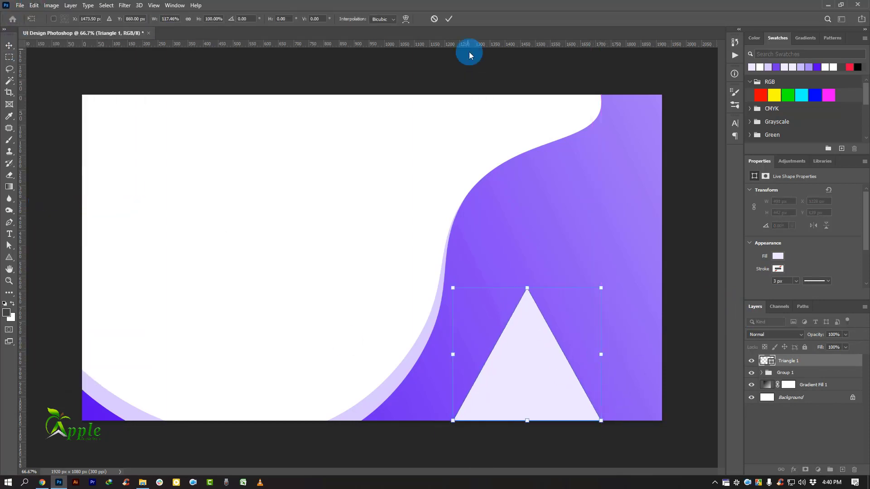
{"action": "left_click", "coordinate": [448, 19]}
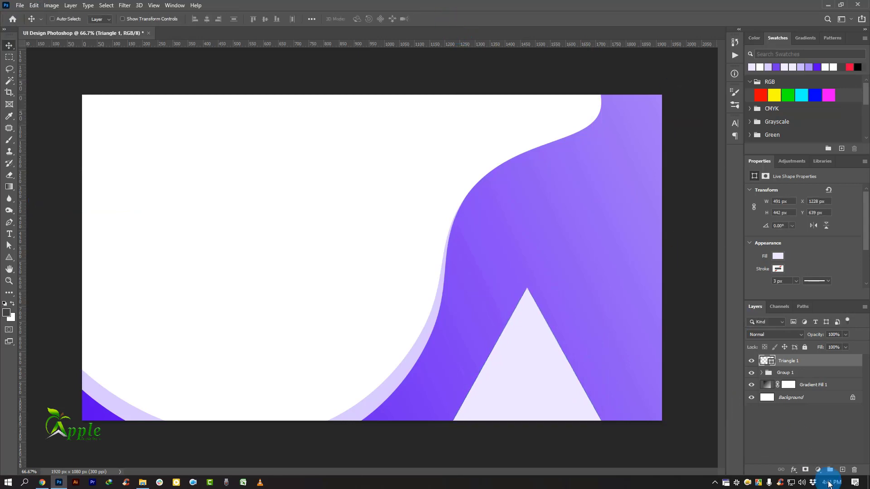
On a new layer, draw a straight Pen edge from just above the triangle's apex to below the canvas.
{"action": "left_click", "coordinate": [842, 470]}
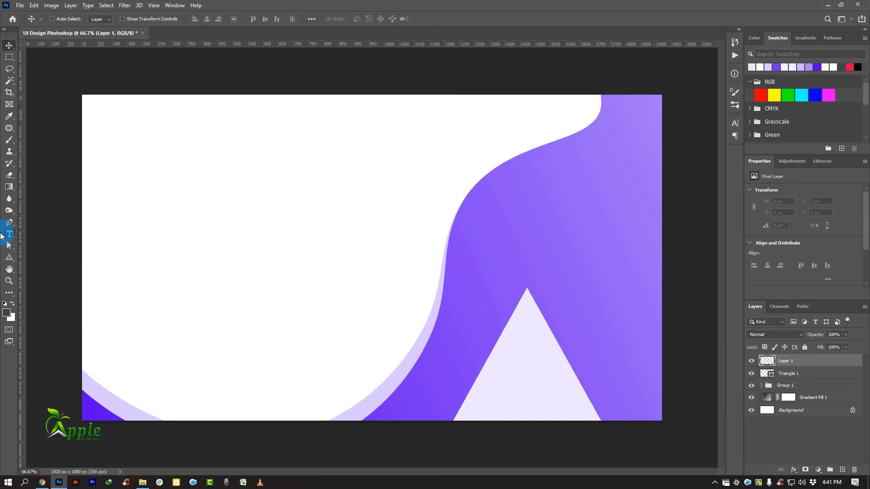
{"action": "left_click", "coordinate": [9, 225]}
{"action": "left_click", "coordinate": [41, 226]}
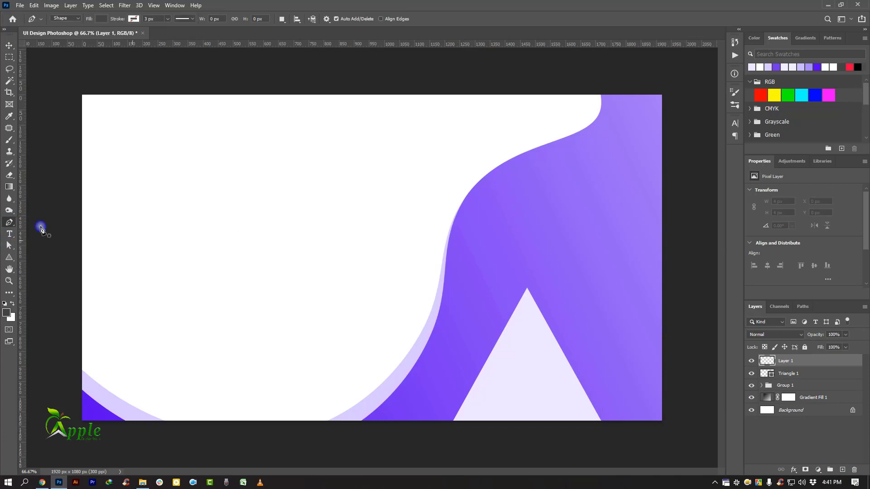
{"action": "left_click", "coordinate": [528, 276]}
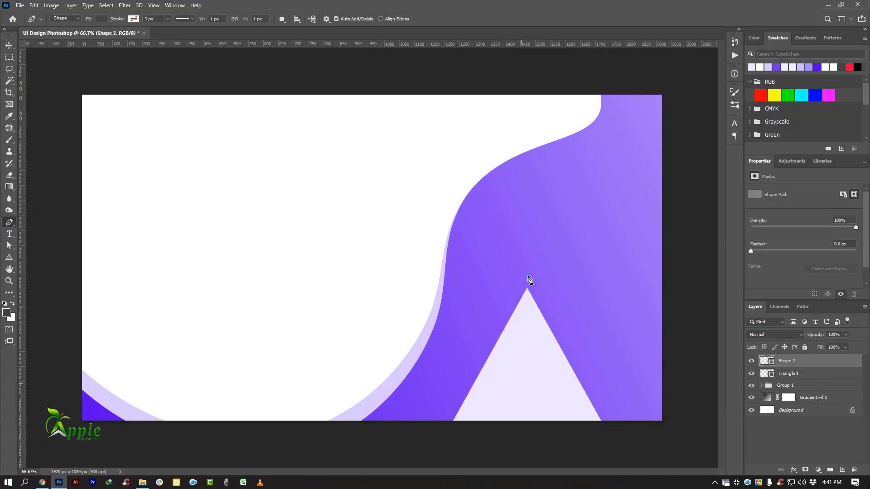
{"action": "left_click", "coordinate": [497, 439]}
{"action": "left_click_drag", "start_coordinate": [517, 426], "coordinate": [515, 425]}
{"action": "key", "text": "Right"}
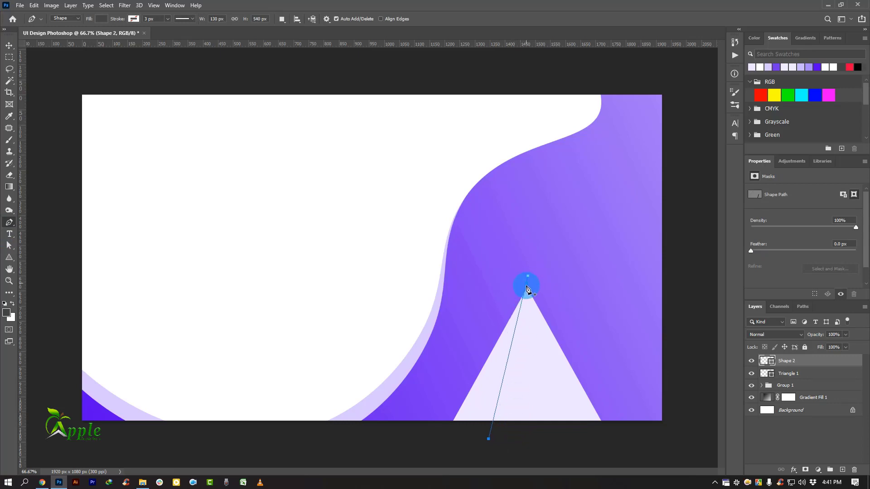
Align the Pen edge with the triangle's apex and close the shape beyond the triangle's left side, about 387 x 559 px overall.
{"action": "scroll", "coordinate": [526, 290], "scroll_direction": "up", "scroll_amount": 1}
{"action": "left_click_drag", "start_coordinate": [551, 358], "coordinate": [505, 210]}
{"action": "left_click", "coordinate": [487, 119]}
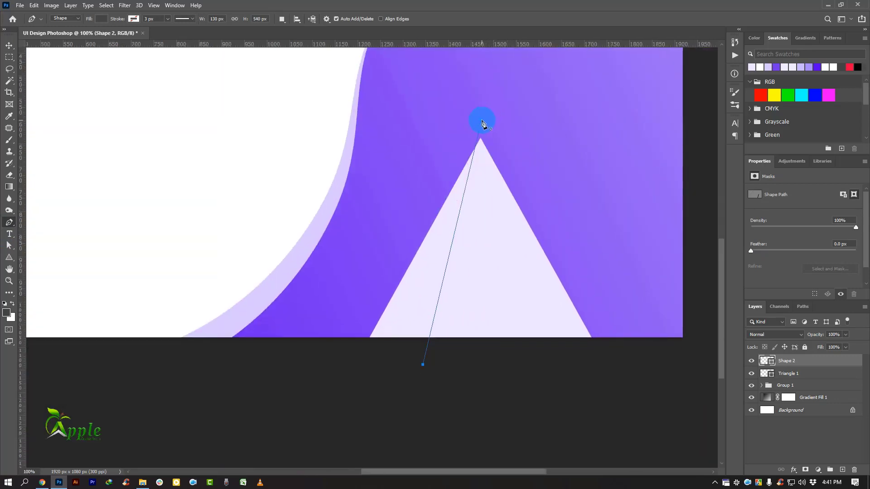
{"action": "left_click", "coordinate": [483, 120]}
{"action": "left_click_drag", "start_coordinate": [484, 120], "coordinate": [484, 114]}
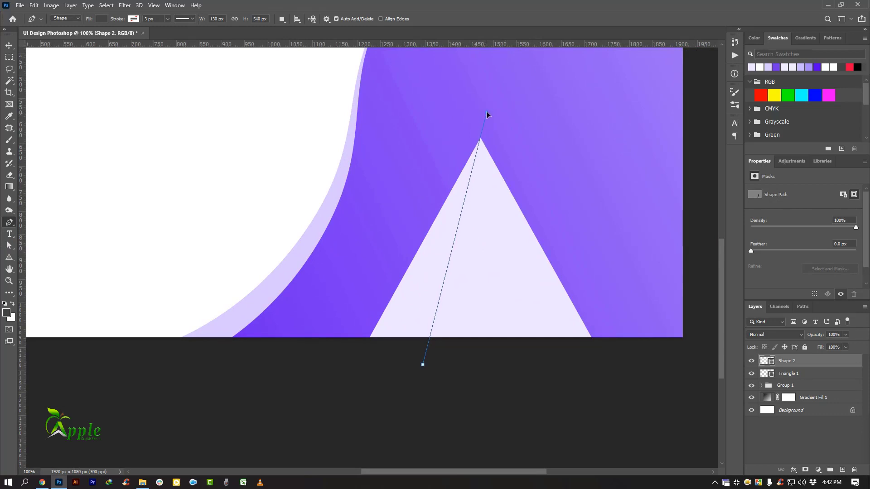
{"action": "left_click", "coordinate": [312, 359]}
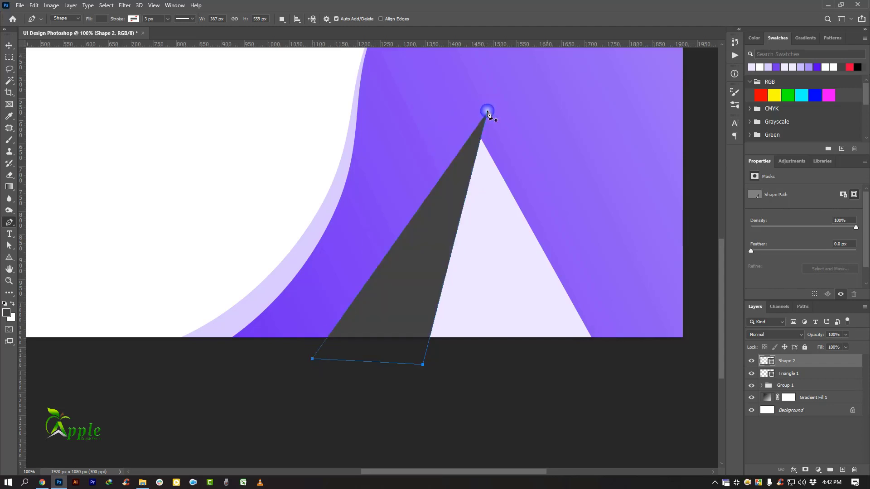
Clip Shape 2 to the triangle with a clipping mask.
{"action": "right_click", "coordinate": [792, 362]}
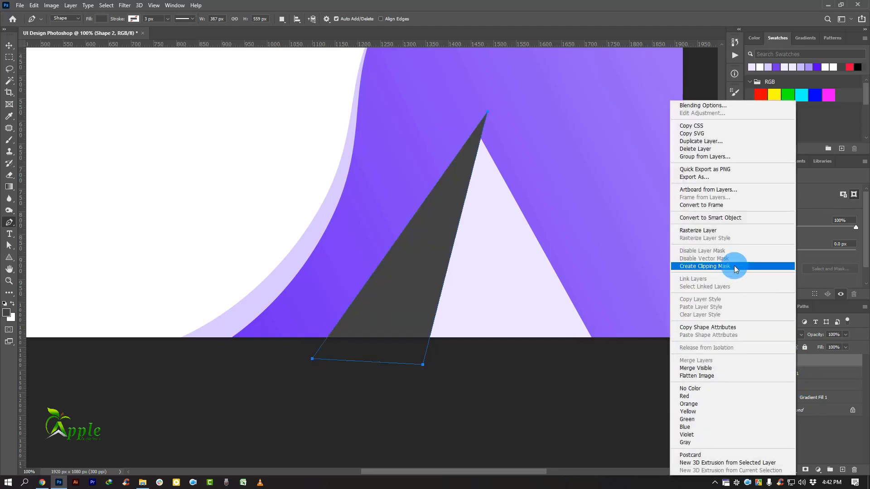
{"action": "left_click", "coordinate": [734, 266]}
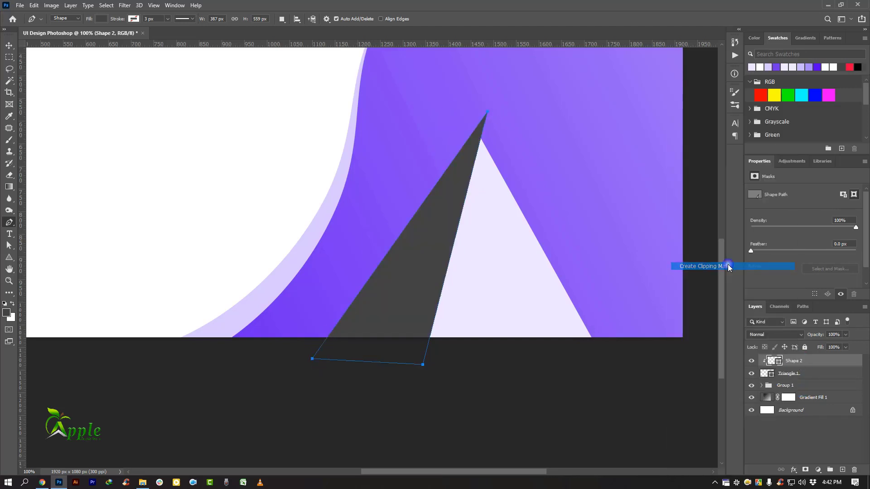
{"action": "left_click", "coordinate": [12, 43]}
{"action": "left_click", "coordinate": [136, 123]}
Recolour the clipped Shape 2 to periwinkle b8a8ff.
{"action": "left_click", "coordinate": [772, 362]}
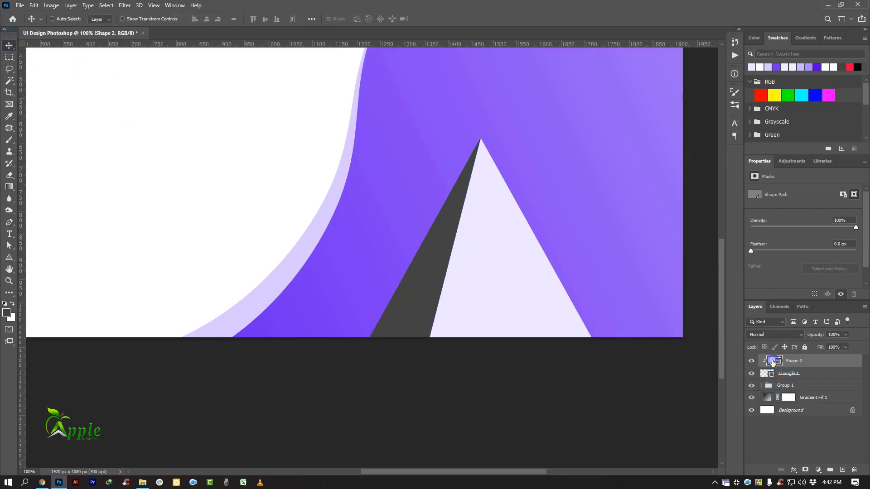
{"action": "double_click", "coordinate": [772, 361]}
{"action": "left_click", "coordinate": [293, 259]}
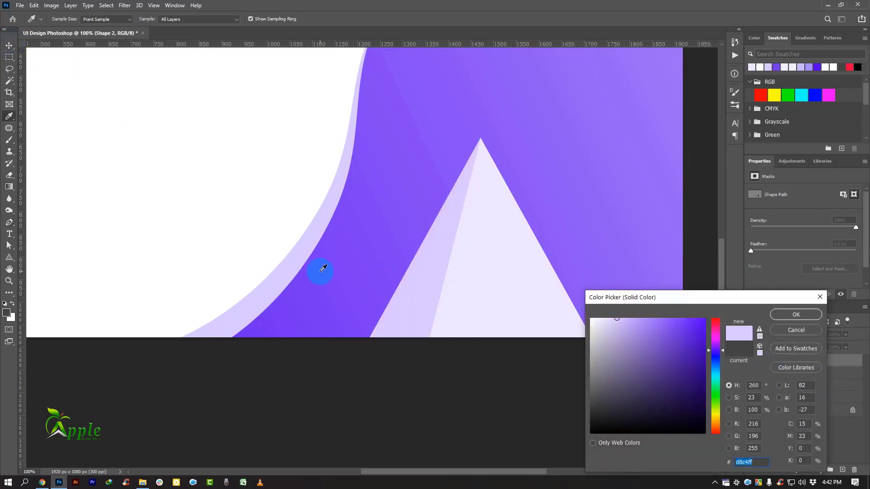
{"action": "left_click_drag", "start_coordinate": [617, 317], "coordinate": [629, 316]}
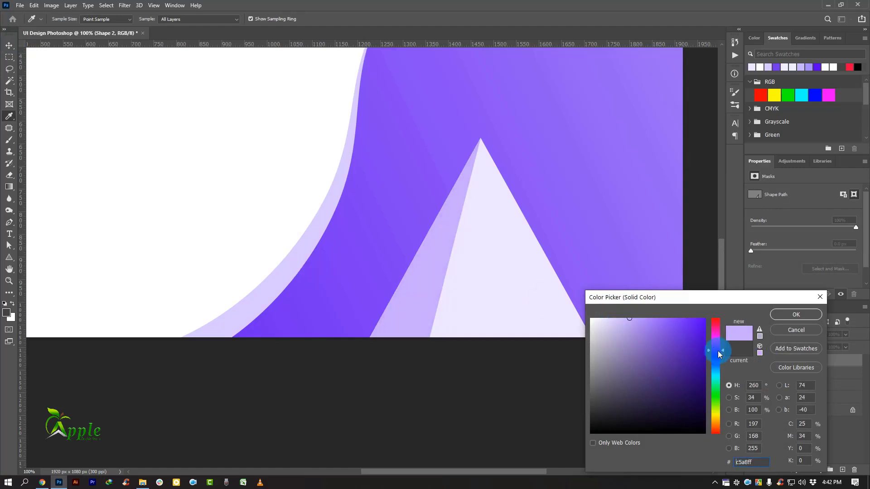
{"action": "left_click_drag", "start_coordinate": [721, 351], "coordinate": [723, 352]}
{"action": "left_click", "coordinate": [796, 314]}
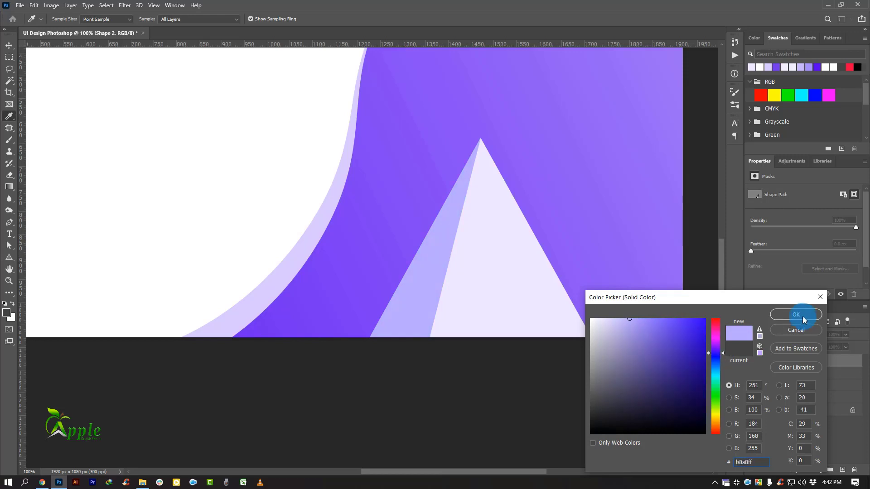
Flip Shape 2 horizontally and move it so it shades the triangle's right side, then commit the transform.
{"action": "key", "text": "ctrl+minus"}
{"action": "key", "text": "ctrl+minus"}
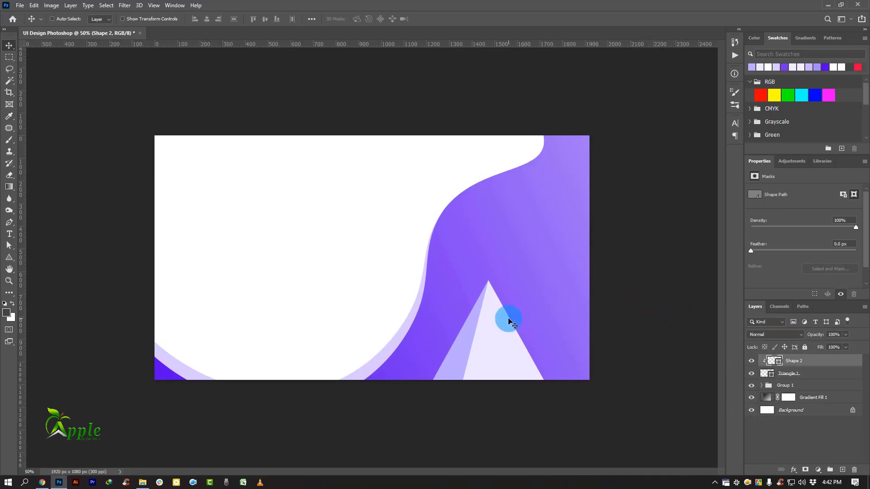
{"action": "key", "text": "ctrl+t"}
{"action": "right_click", "coordinate": [476, 326]}
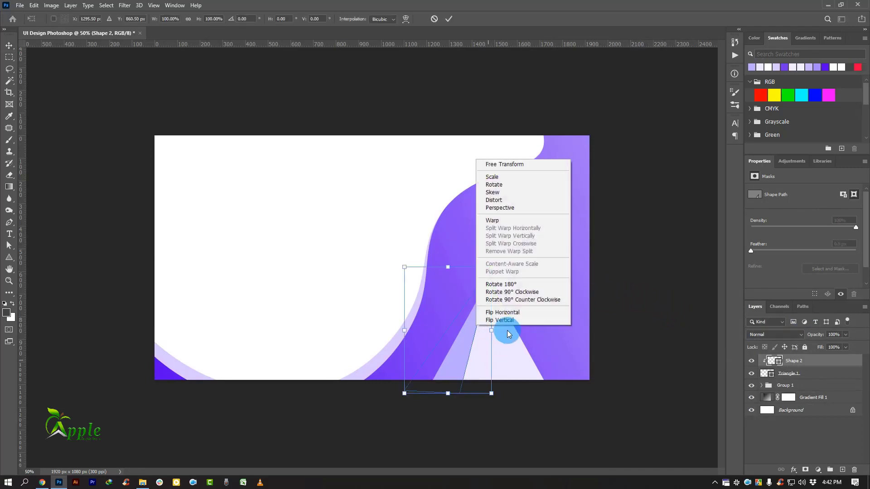
{"action": "left_click", "coordinate": [519, 313]}
{"action": "left_click_drag", "start_coordinate": [456, 345], "coordinate": [538, 344]}
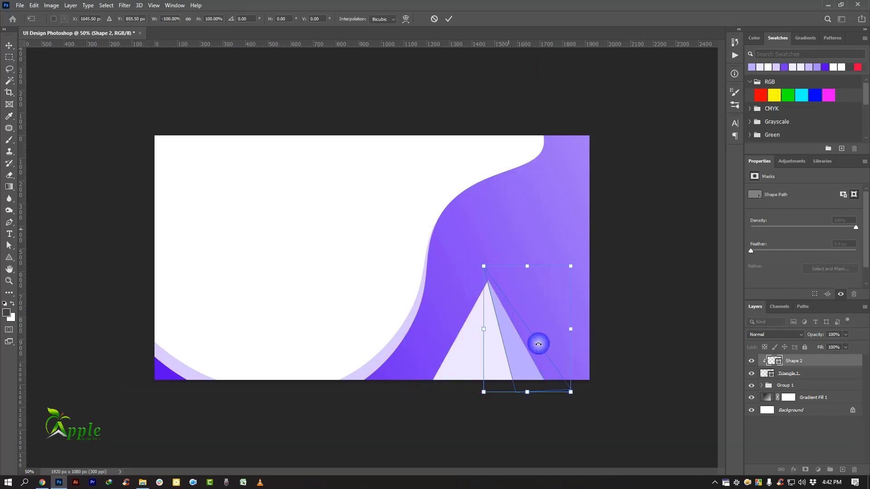
{"action": "left_click", "coordinate": [448, 19]}
Nudge Shape 2 slightly to the right so its edge starts at the triangle's apex.
{"action": "key", "text": "Right"}
{"action": "key", "text": "Right"}
{"action": "key", "text": "Right"}
{"action": "key", "text": "Right"}
{"action": "key", "text": "Right"}
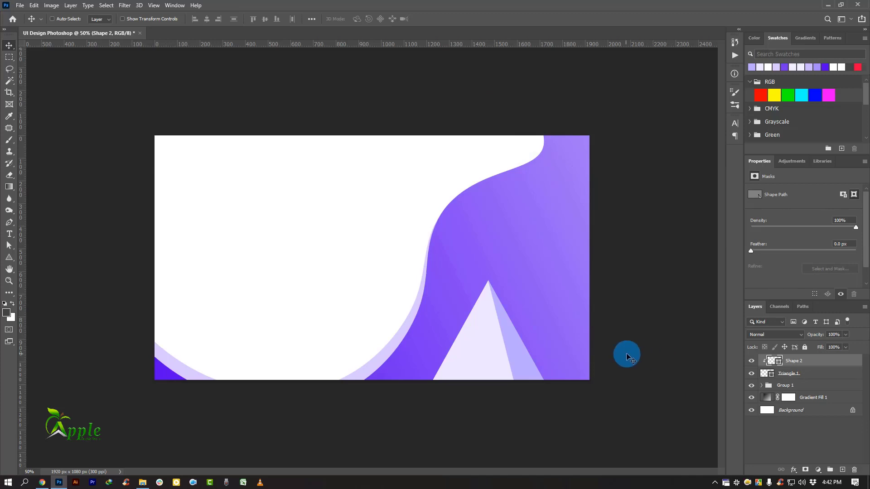
{"action": "key", "text": "ctrl+plus"}
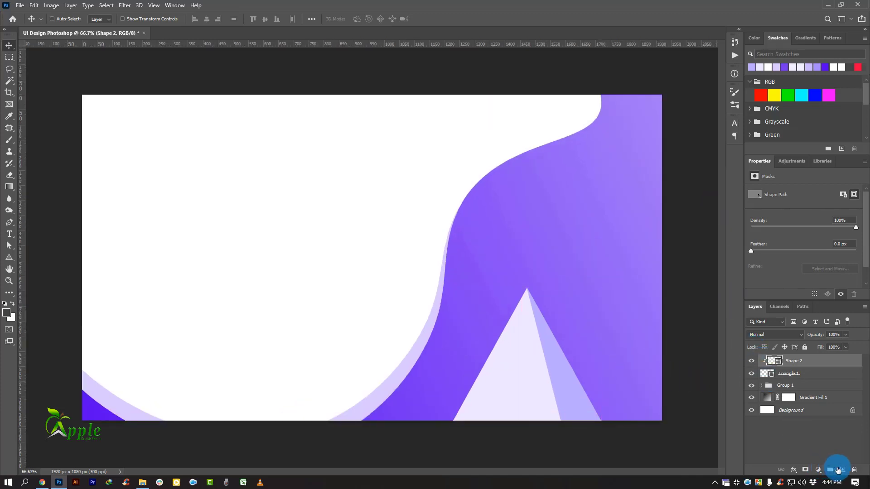
On a new layer, draw a zigzag lower edge for a snow cap across the triangle's upper part with the Pen tool.
{"action": "left_click", "coordinate": [837, 469]}
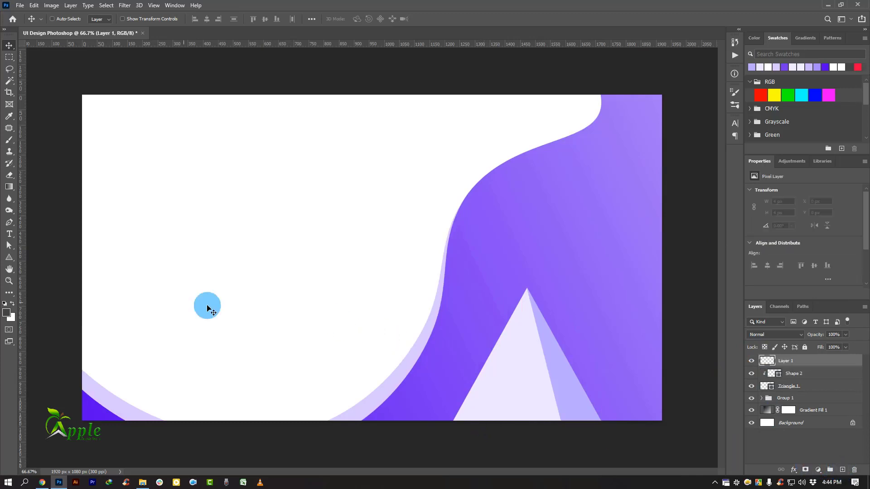
{"action": "left_click", "coordinate": [9, 222]}
{"action": "left_click", "coordinate": [38, 223]}
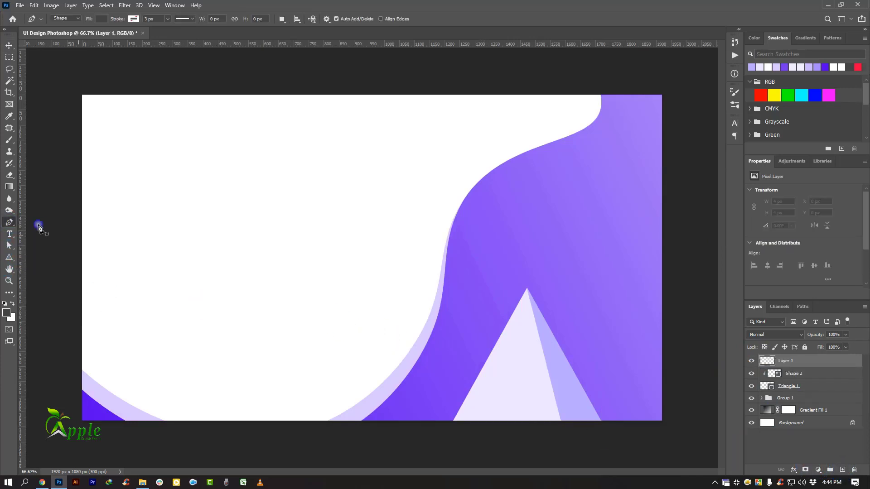
{"action": "left_click", "coordinate": [488, 351]}
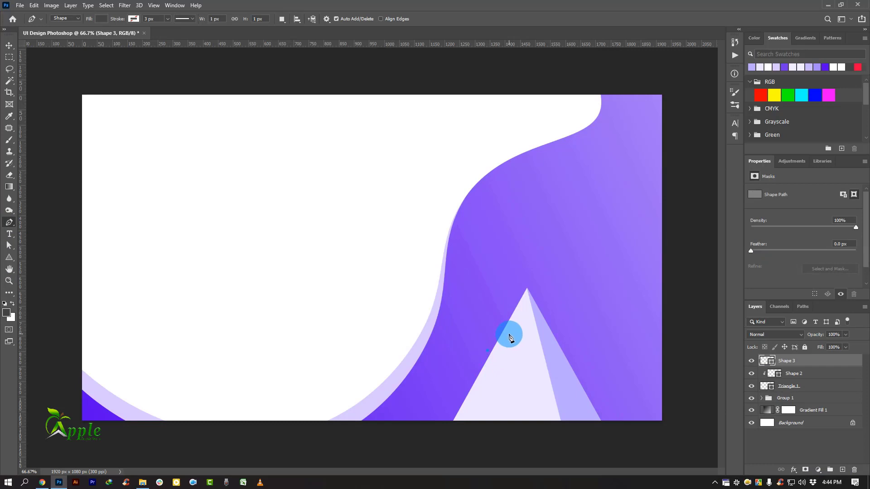
{"action": "left_click", "coordinate": [509, 335]}
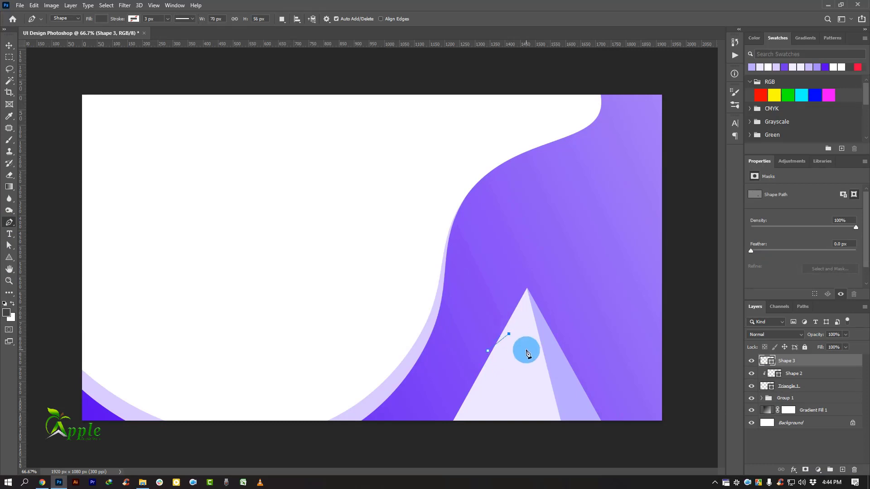
{"action": "left_click", "coordinate": [526, 350]}
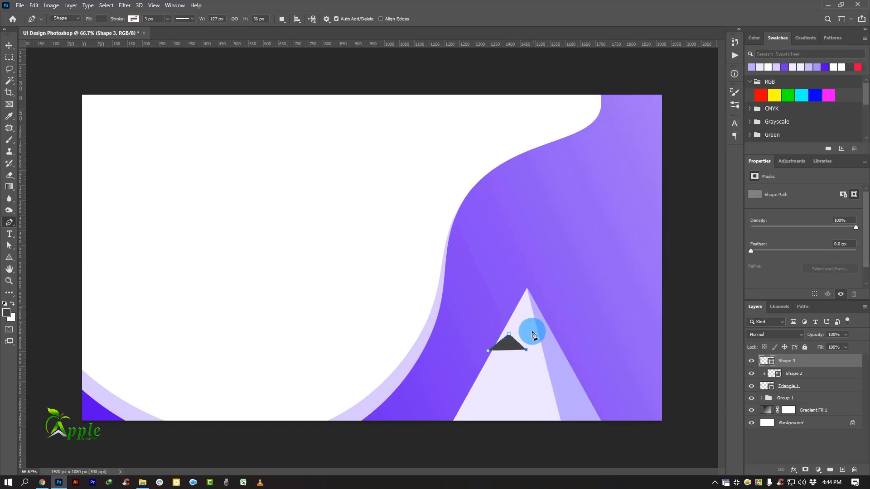
{"action": "left_click", "coordinate": [536, 327]}
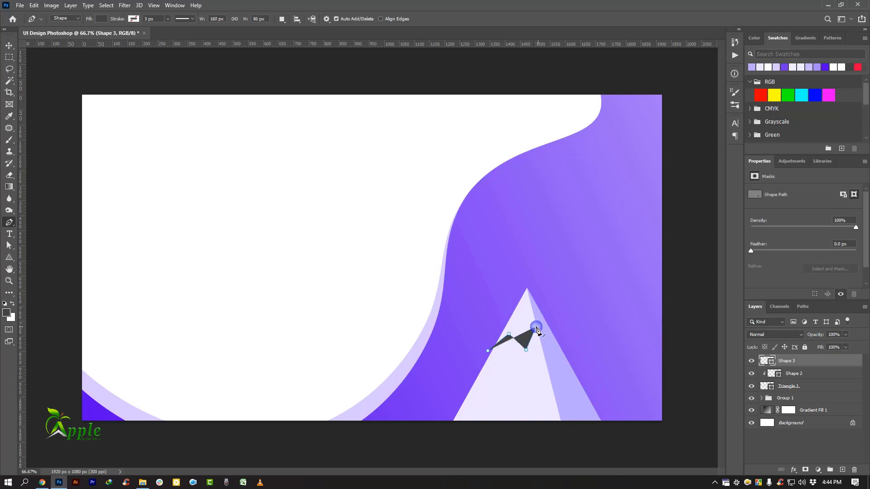
{"action": "left_click", "coordinate": [565, 347]}
Close the snow cap shape with two anchor points above the triangle's apex so it covers the whole tip.
{"action": "left_click", "coordinate": [571, 266]}
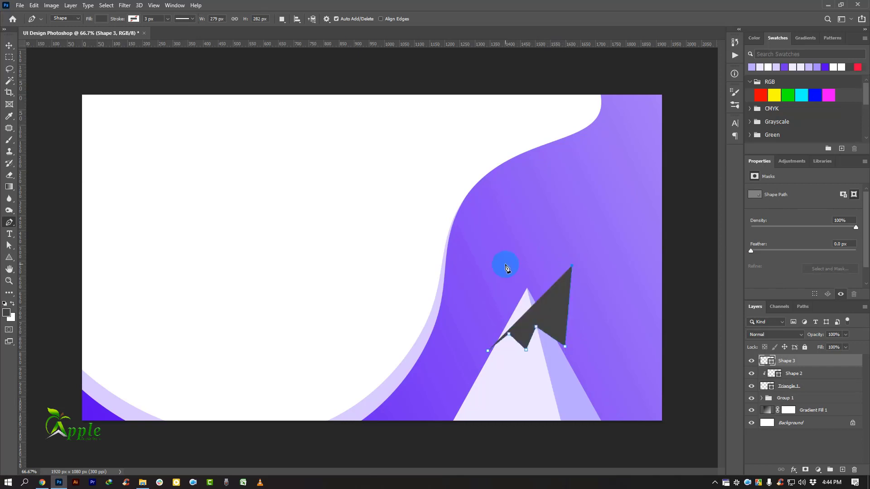
{"action": "key", "text": "ctrl+z"}
{"action": "left_click", "coordinate": [539, 267]}
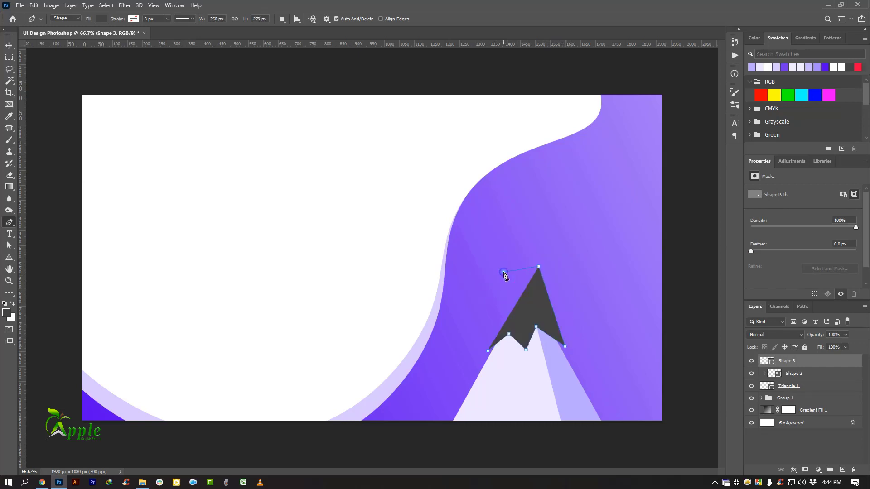
{"action": "left_click", "coordinate": [503, 272]}
{"action": "left_click", "coordinate": [488, 351]}
Load the triangle's outline as a selection and use it as a layer mask on Shape 3.
{"action": "left_click", "coordinate": [768, 387]}
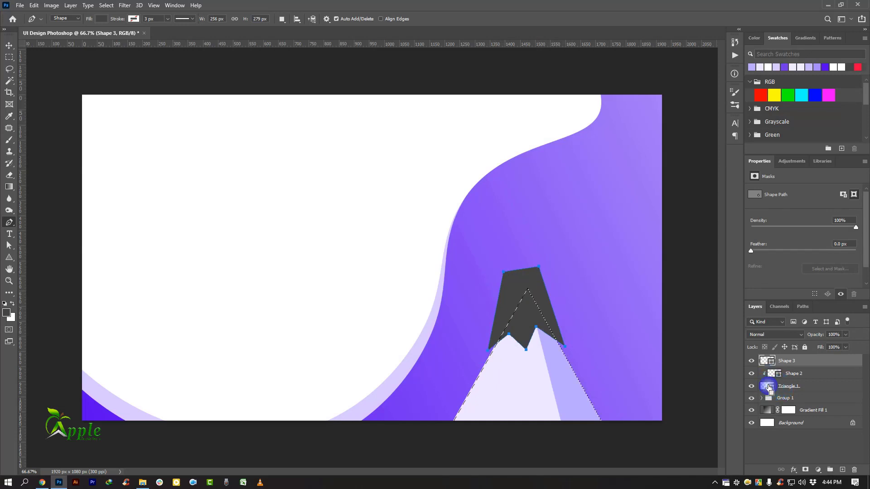
{"action": "left_click", "coordinate": [768, 388], "text": "ctrl"}
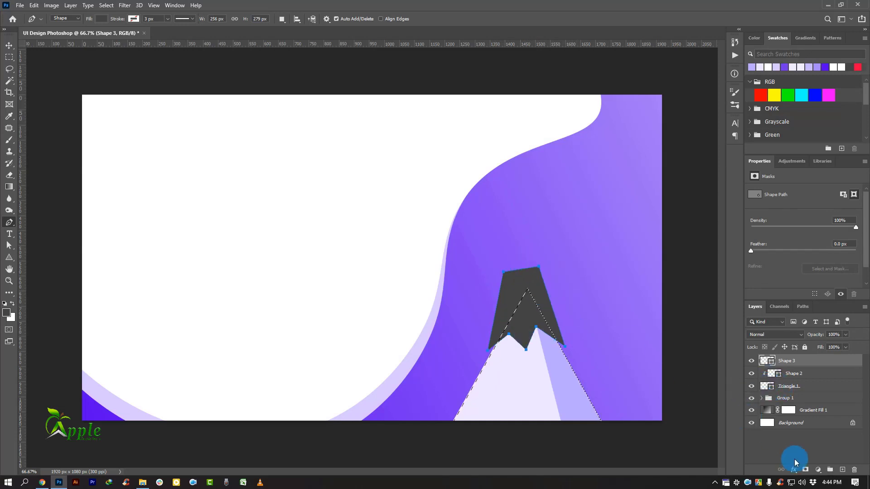
{"action": "left_click", "coordinate": [805, 469]}
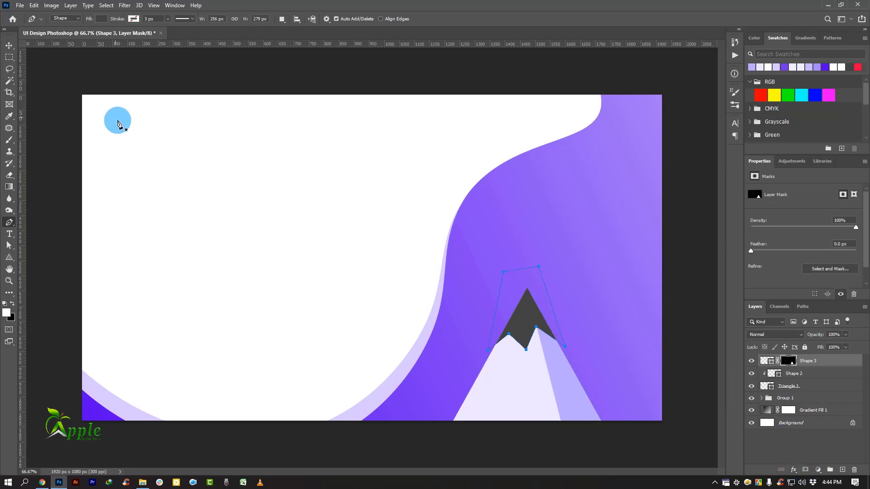
{"action": "left_click", "coordinate": [9, 46]}
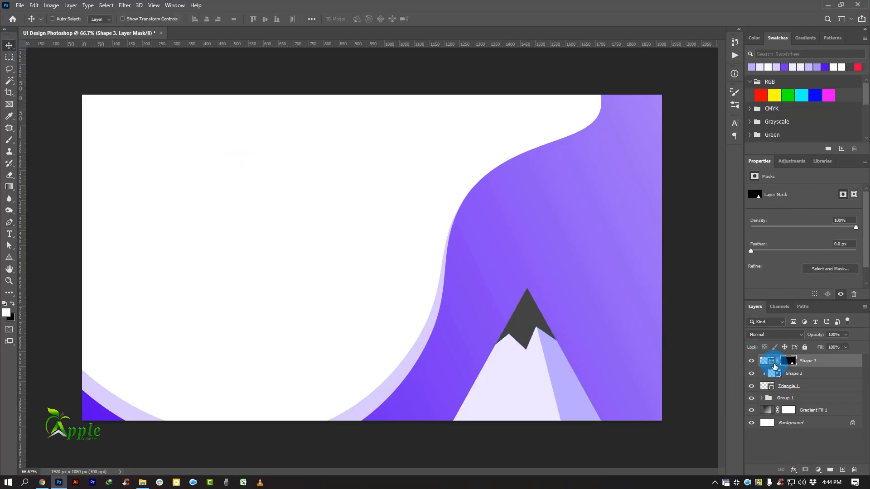
Recolour the Shape 3 snow cap to very pale lavender f5f0fe.
{"action": "double_click", "coordinate": [769, 362]}
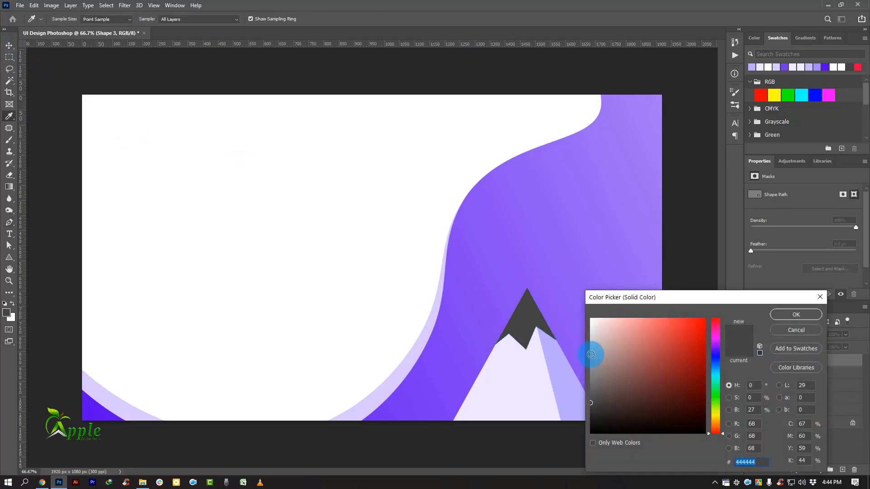
{"action": "left_click", "coordinate": [591, 343]}
{"action": "mouse_move", "coordinate": [591, 342]}
{"action": "left_mouse_down"}
{"action": "mouse_move", "coordinate": [590, 318]}
{"action": "mouse_move", "coordinate": [607, 318]}
{"action": "mouse_move", "coordinate": [590, 317]}
{"action": "mouse_move", "coordinate": [586, 306]}
{"action": "left_mouse_up"}
{"action": "left_click", "coordinate": [551, 347]}
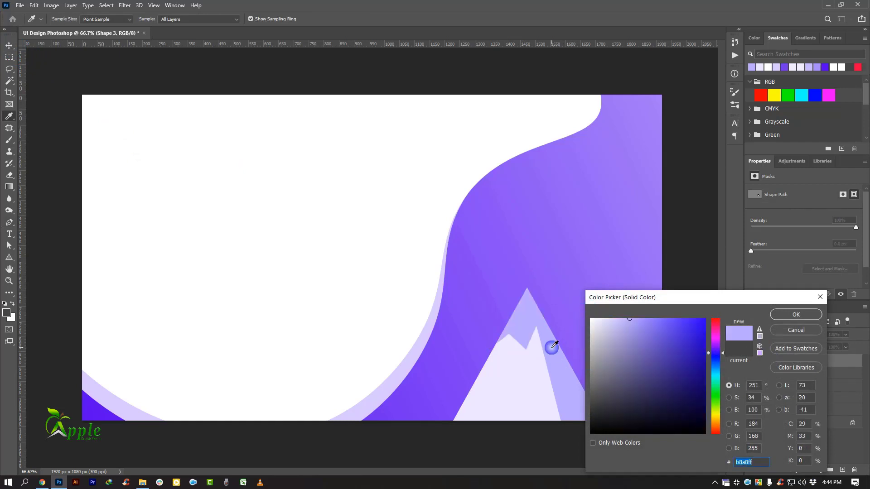
{"action": "left_click_drag", "start_coordinate": [624, 363], "coordinate": [607, 320]}
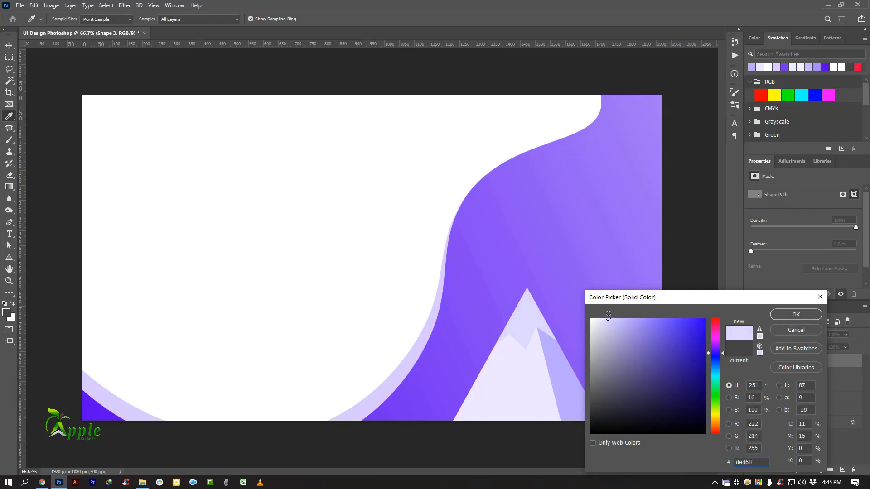
{"action": "left_click", "coordinate": [400, 222]}
{"action": "left_click_drag", "start_coordinate": [671, 297], "coordinate": [757, 315]}
{"action": "left_click", "coordinate": [560, 358]}
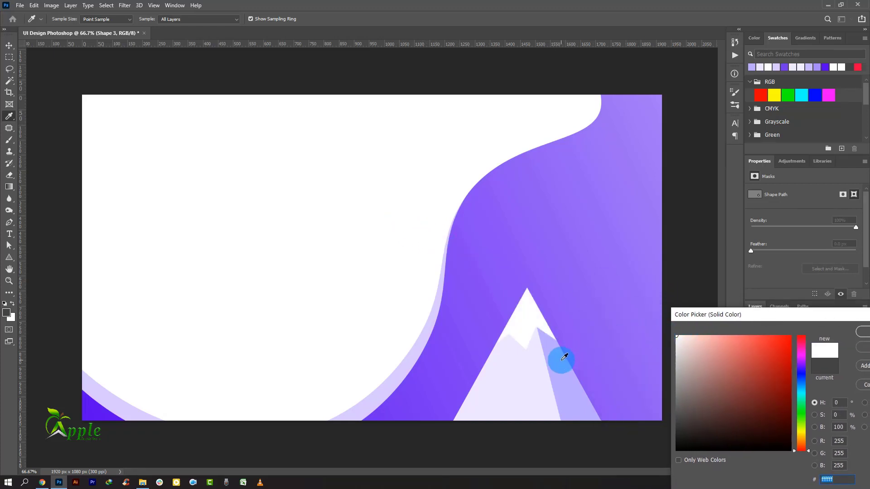
{"action": "left_click", "coordinate": [691, 338]}
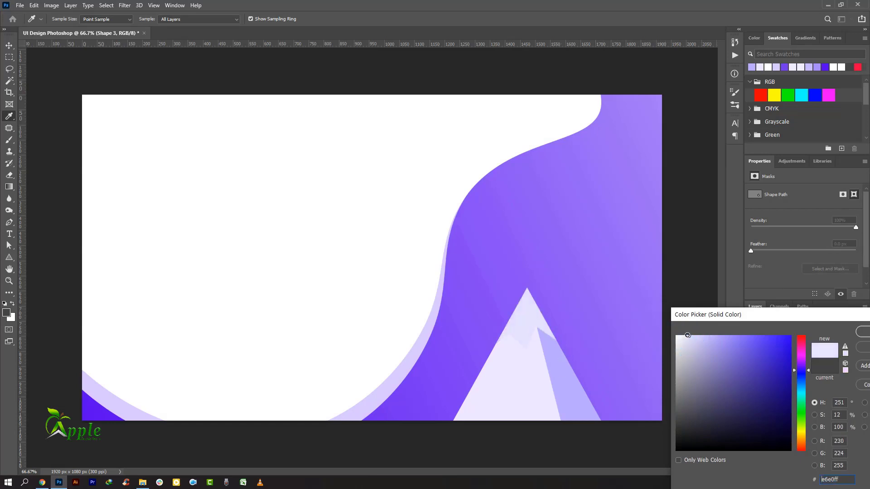
{"action": "left_click_drag", "start_coordinate": [687, 336], "coordinate": [680, 334]}
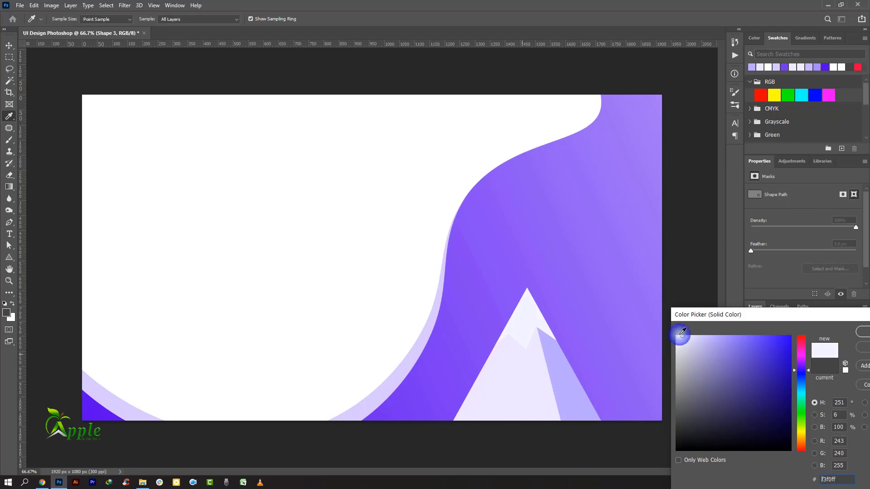
{"action": "left_click", "coordinate": [517, 365]}
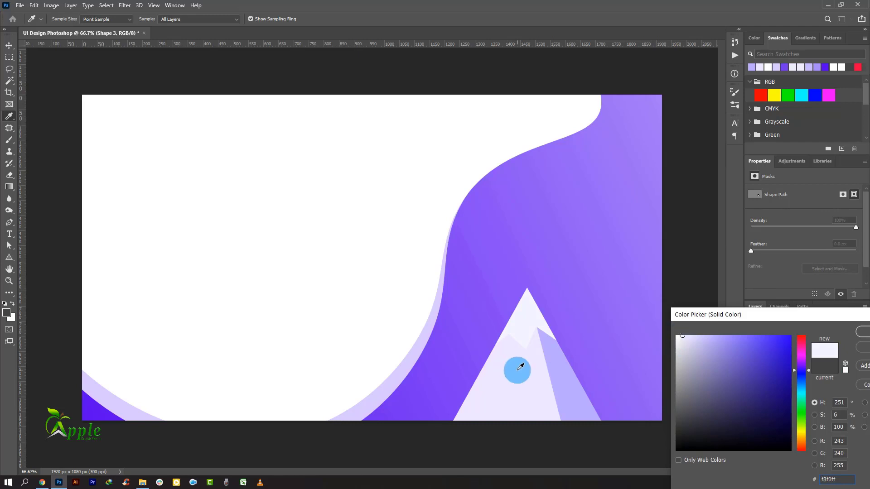
{"action": "left_click", "coordinate": [681, 336]}
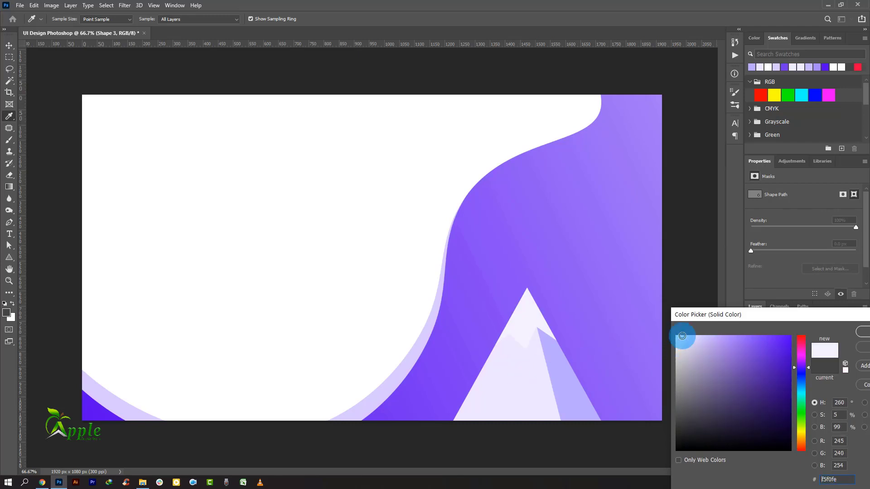
{"action": "left_click", "coordinate": [860, 332]}
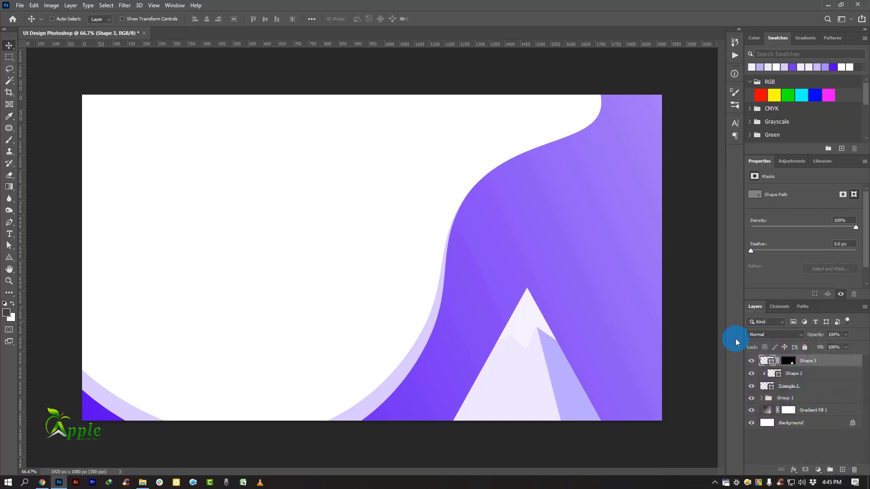
Recolour the clipped Shape 2 shading to light lavender dfd8ff.
{"action": "left_click", "coordinate": [777, 378]}
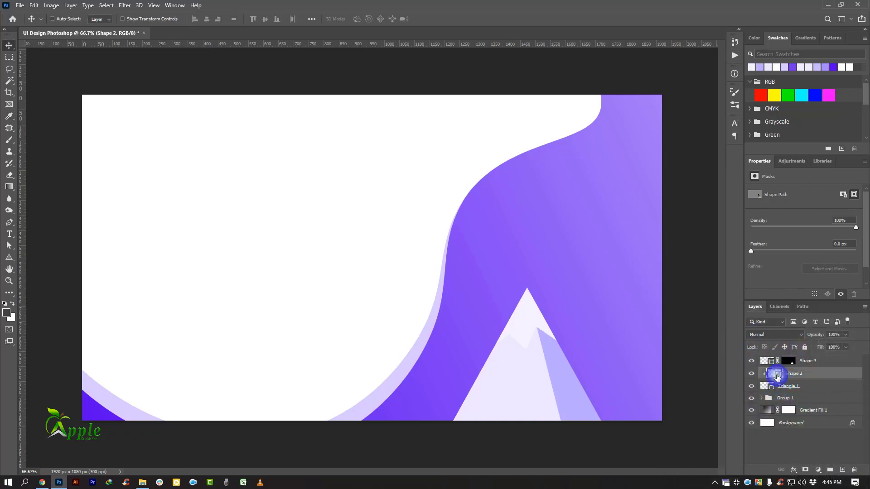
{"action": "double_click", "coordinate": [776, 376]}
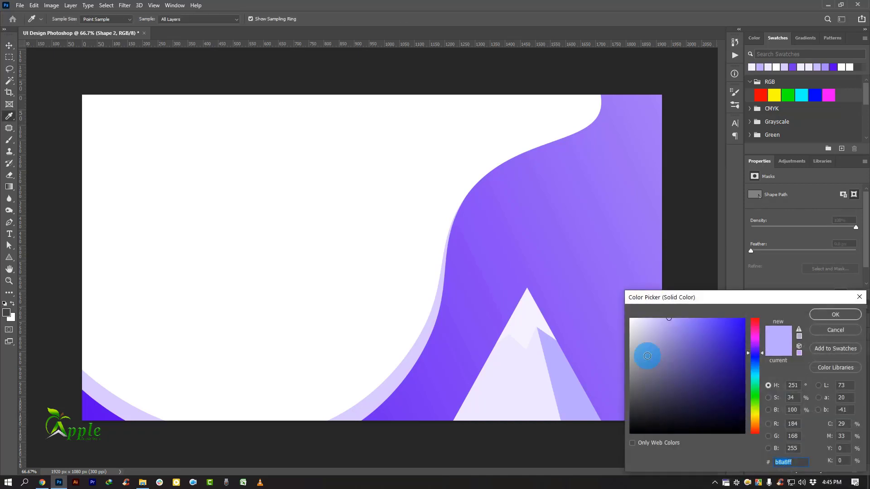
{"action": "left_click_drag", "start_coordinate": [648, 355], "coordinate": [651, 320]}
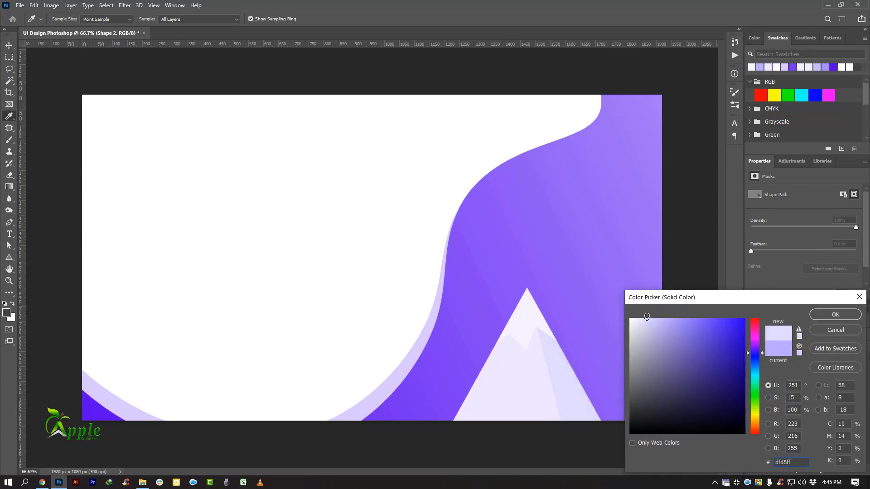
{"action": "left_click", "coordinate": [835, 314]}
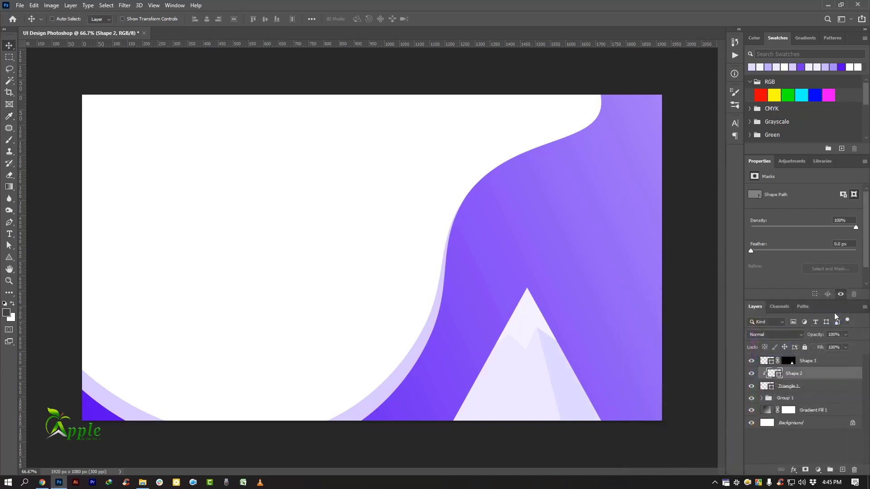
Group the Shape 3, Shape 2 and Triangle 1 layers together.
{"action": "key", "text": "ctrl+minus"}
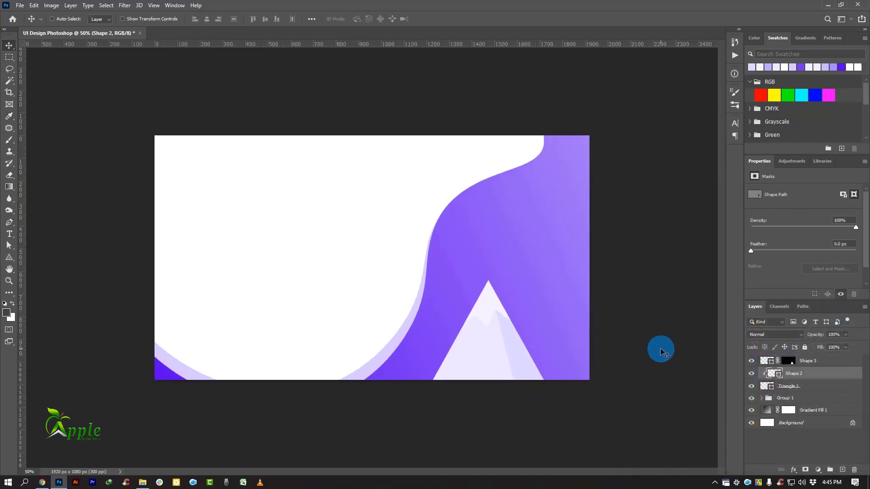
{"action": "left_click", "coordinate": [804, 361], "text": "shift"}
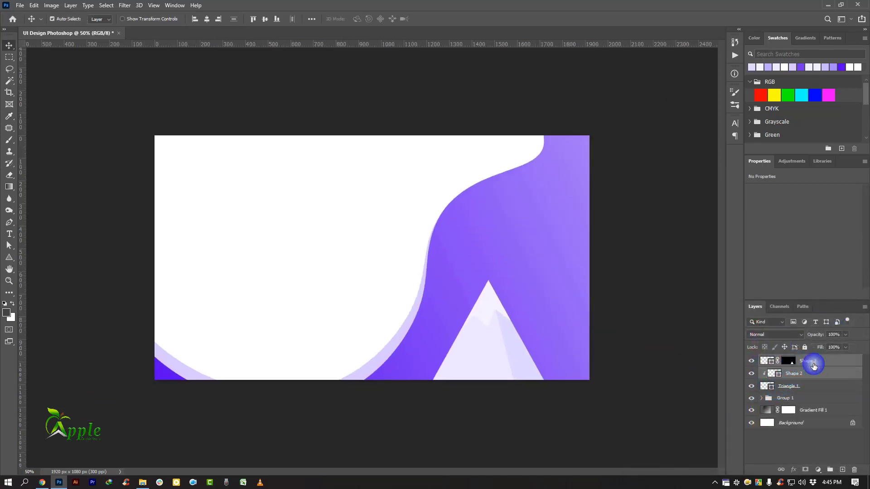
{"action": "left_click", "coordinate": [806, 386], "text": "shift"}
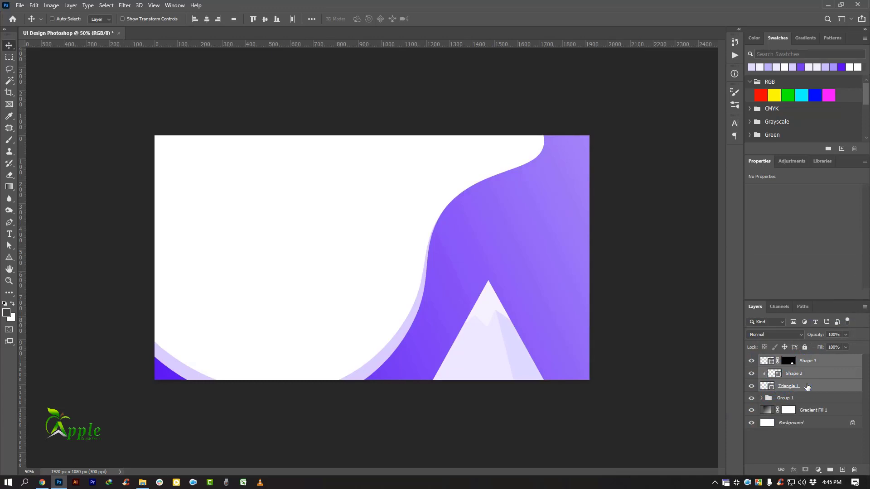
{"action": "left_click", "coordinate": [829, 471]}
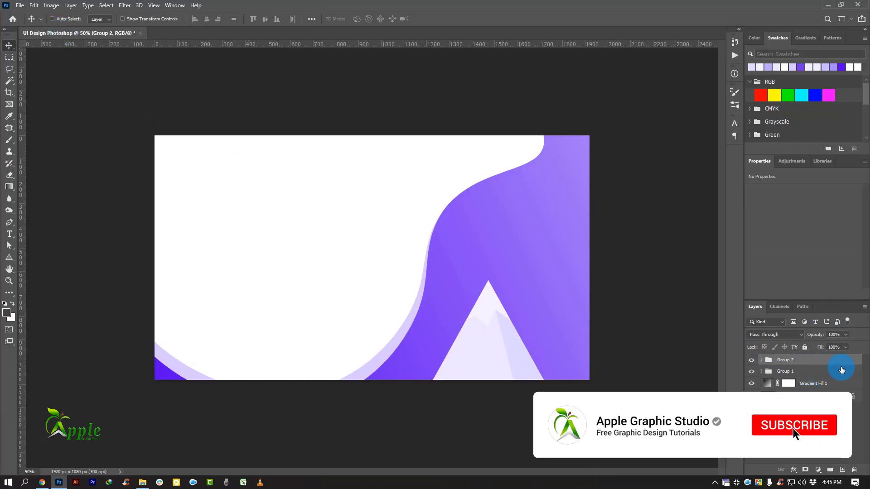
Add a drop shadow to Group 2 with 9% opacity, 0 px distance, 10% spread and 95 px size.
{"action": "double_click", "coordinate": [798, 361]}
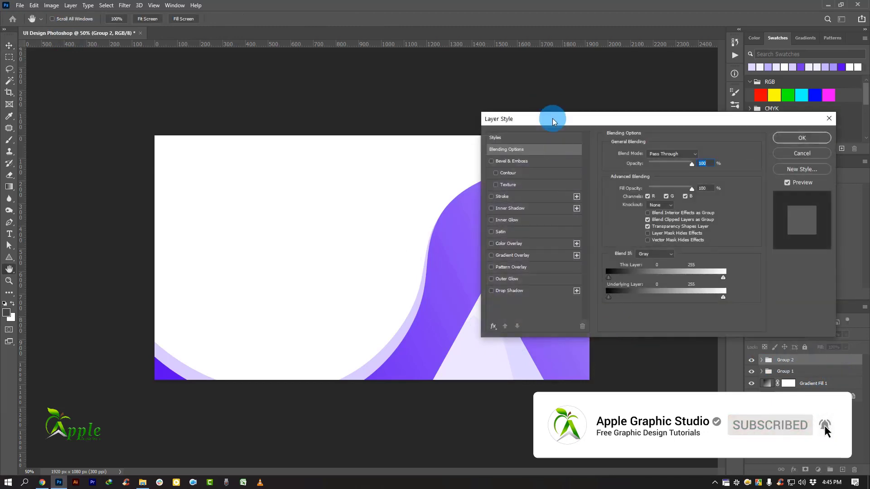
{"action": "left_click_drag", "start_coordinate": [555, 120], "coordinate": [692, 109]}
{"action": "left_click", "coordinate": [653, 274]}
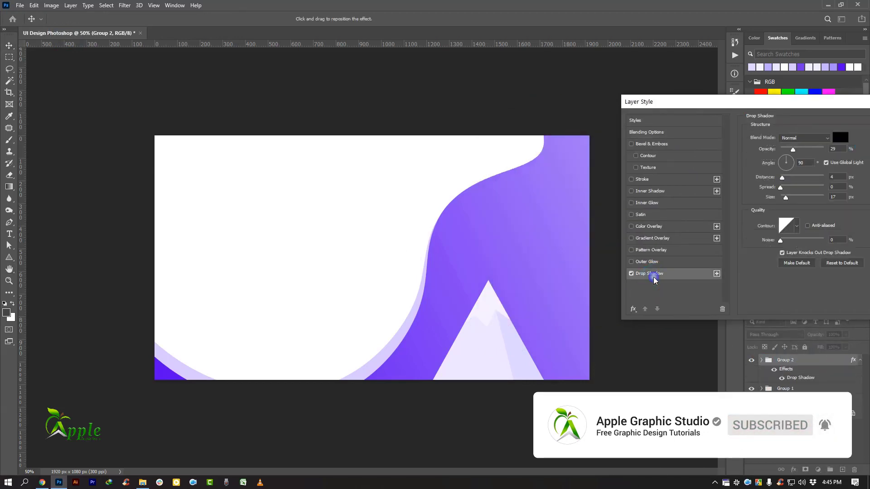
{"action": "left_click", "coordinate": [800, 150]}
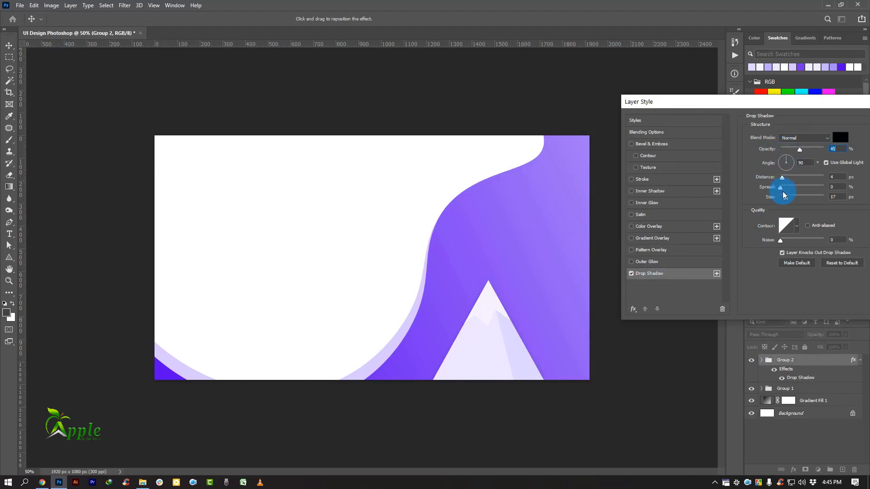
{"action": "left_click_drag", "start_coordinate": [786, 199], "coordinate": [805, 199]}
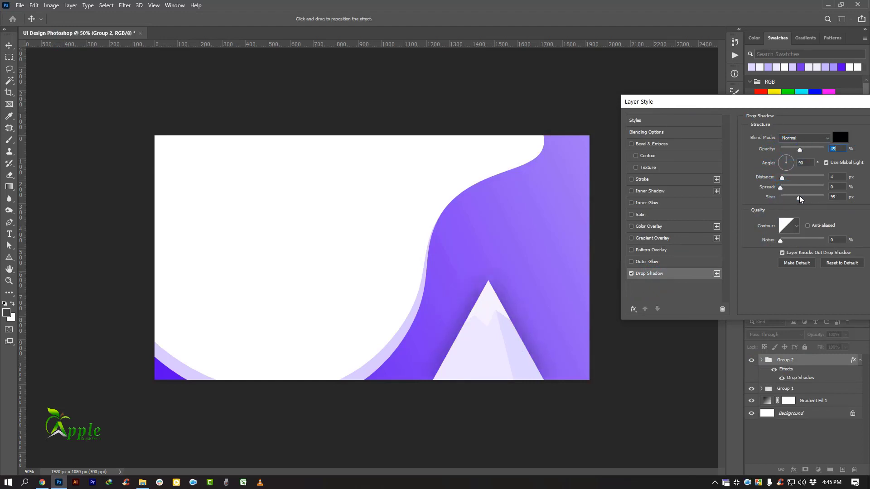
{"action": "left_click_drag", "start_coordinate": [783, 191], "coordinate": [786, 189]}
{"action": "left_click_drag", "start_coordinate": [799, 150], "coordinate": [790, 152]}
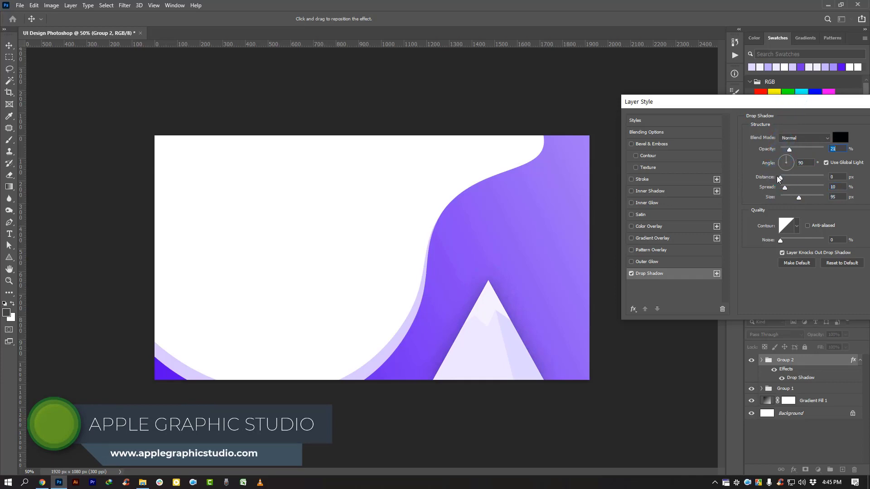
{"action": "left_click_drag", "start_coordinate": [762, 109], "coordinate": [505, 167]}
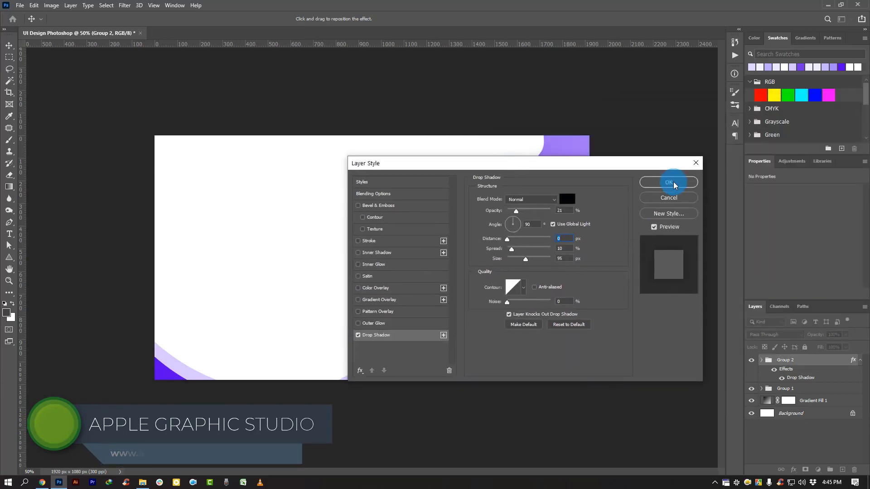
{"action": "left_click_drag", "start_coordinate": [577, 177], "coordinate": [819, 192]}
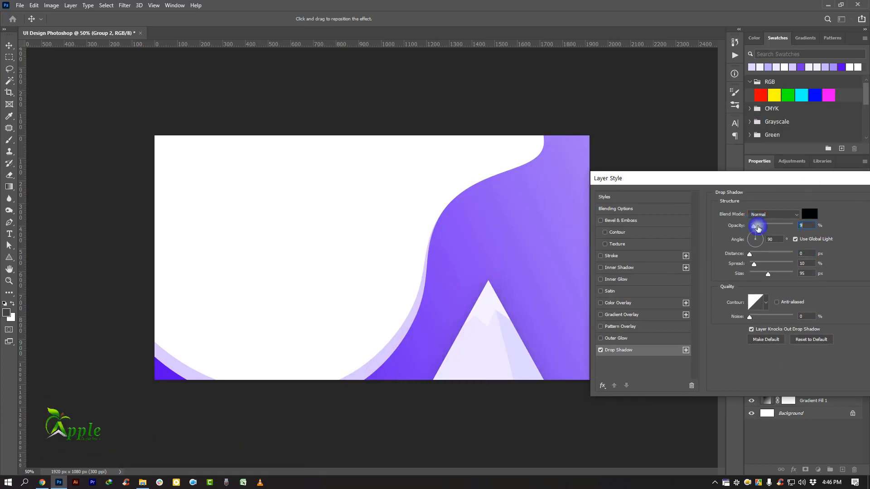
{"action": "left_click_drag", "start_coordinate": [783, 179], "coordinate": [484, 202]}
{"action": "left_click", "coordinate": [641, 218]}
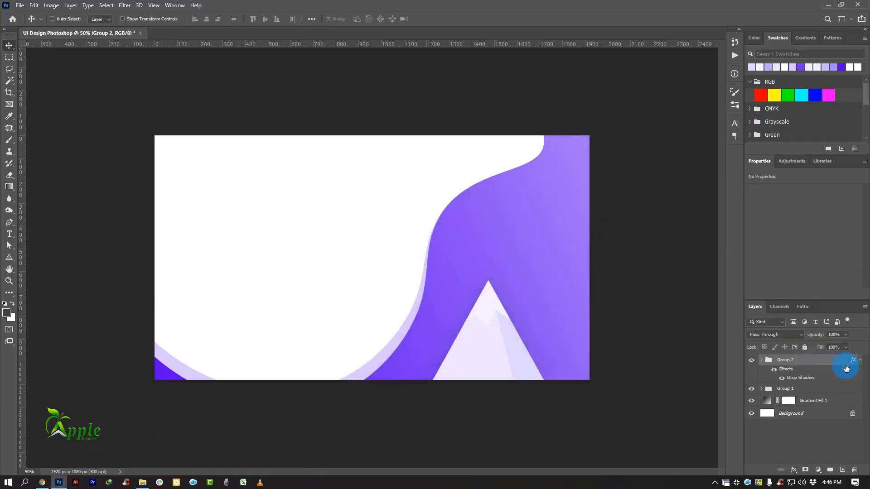
{"action": "left_click", "coordinate": [859, 361]}
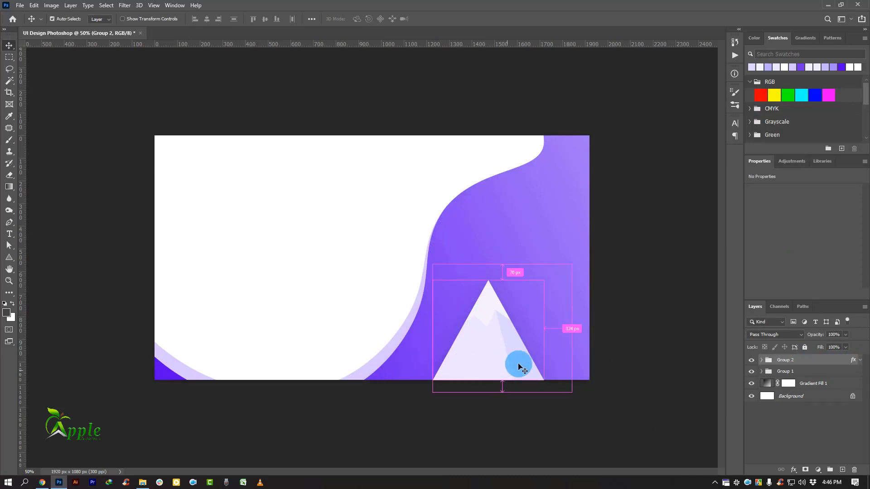
Duplicate the mountain group to the right edge of the artboard and scale the copy to 62.9%.
{"action": "left_click_drag", "start_coordinate": [484, 347], "coordinate": [554, 347]}
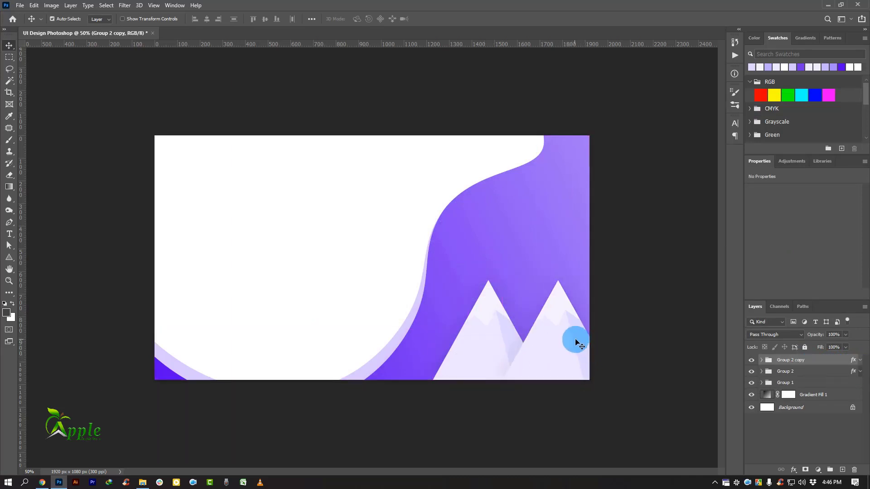
{"action": "key", "text": "ctrl+t"}
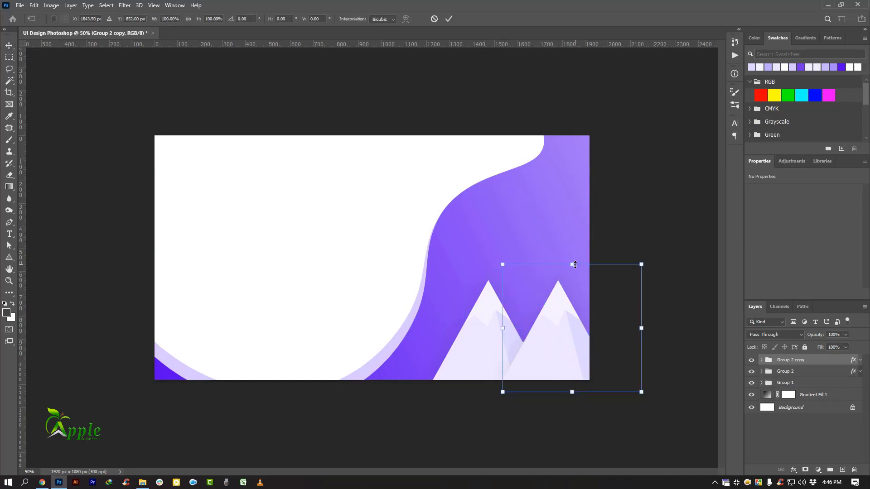
{"action": "left_click_drag", "start_coordinate": [575, 265], "coordinate": [576, 312]}
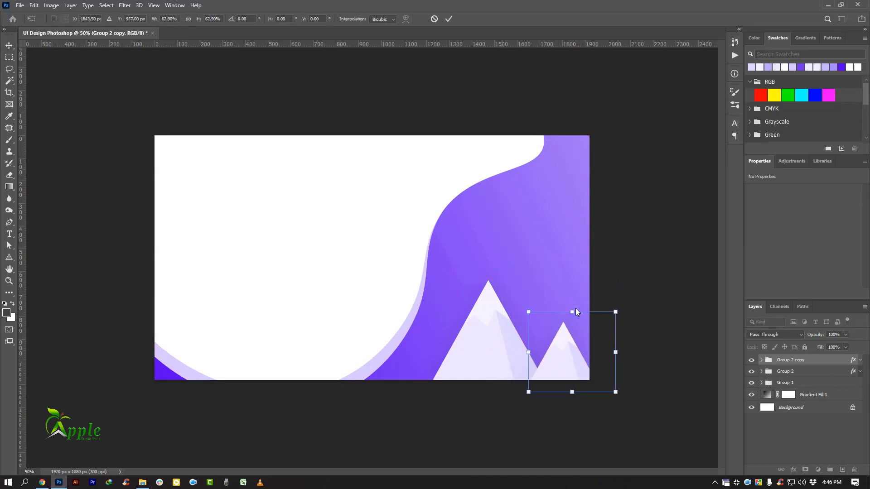
{"action": "left_click", "coordinate": [449, 19]}
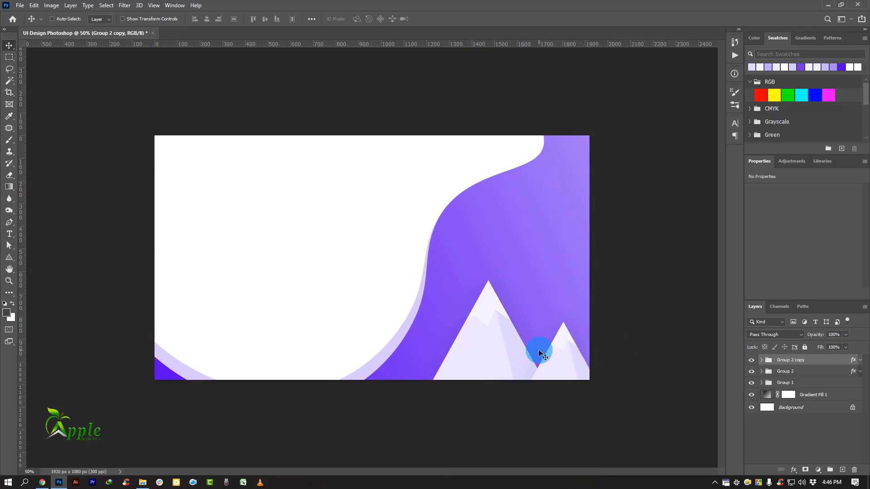
Move the original Group 2 mountain to the left and scale it down to 67.84%.
{"action": "left_click", "coordinate": [809, 371]}
{"action": "left_click_drag", "start_coordinate": [537, 342], "coordinate": [486, 333]}
{"action": "key", "text": "ctrl+t"}
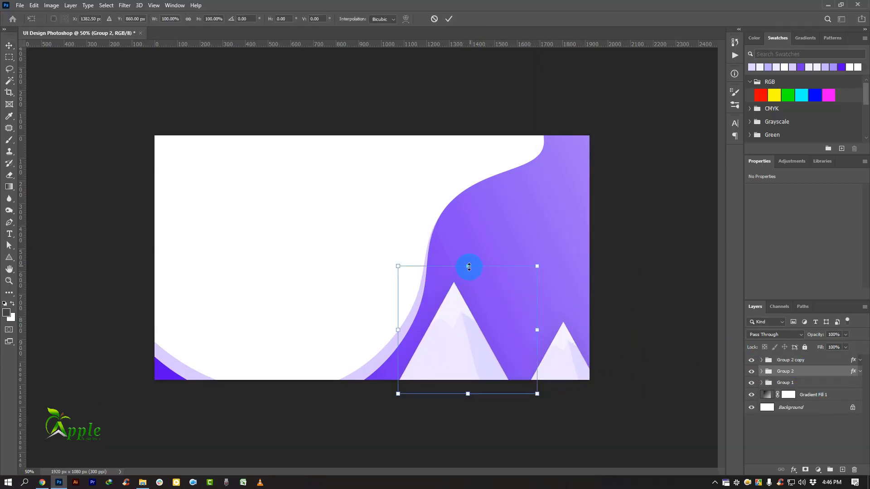
{"action": "left_click_drag", "start_coordinate": [468, 266], "coordinate": [464, 307]}
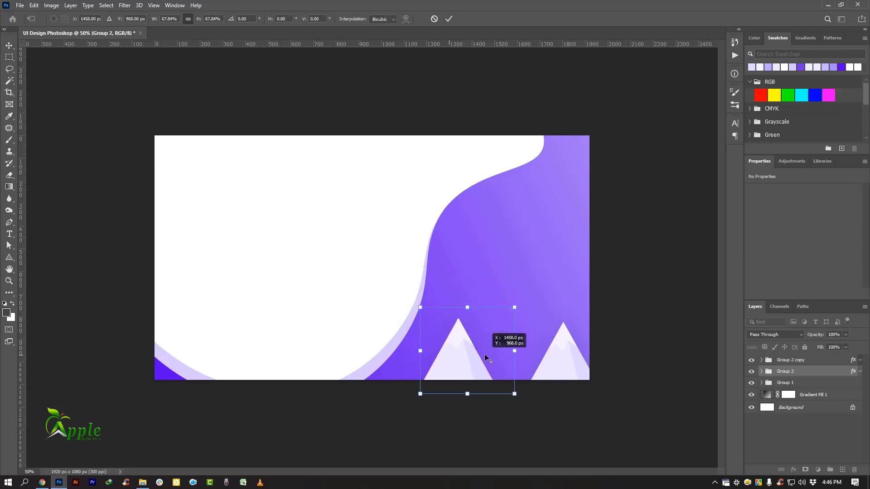
{"action": "left_click", "coordinate": [448, 19]}
Duplicate Group 2 into the gap between both mountains and enlarge the copy into a tall central peak.
{"action": "left_click_drag", "start_coordinate": [481, 355], "coordinate": [529, 355]}
{"action": "key", "text": "ctrl+t"}
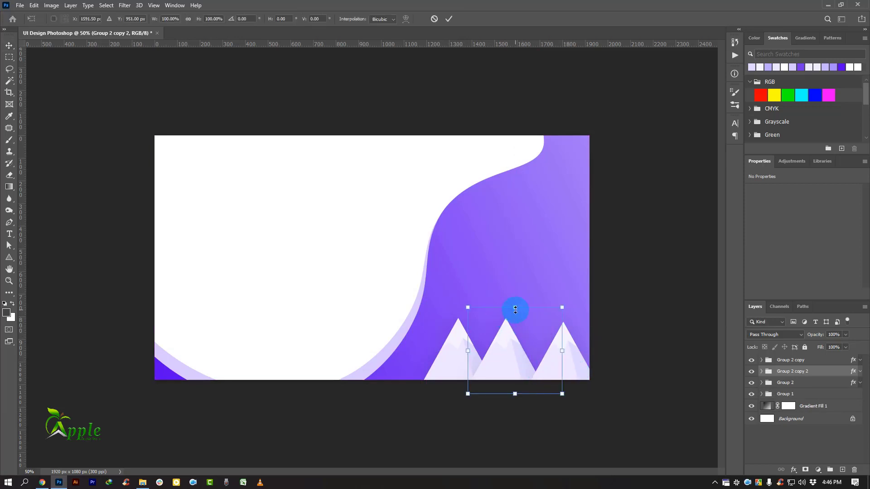
{"action": "left_click_drag", "start_coordinate": [515, 309], "coordinate": [508, 250]}
{"action": "left_click", "coordinate": [449, 19]}
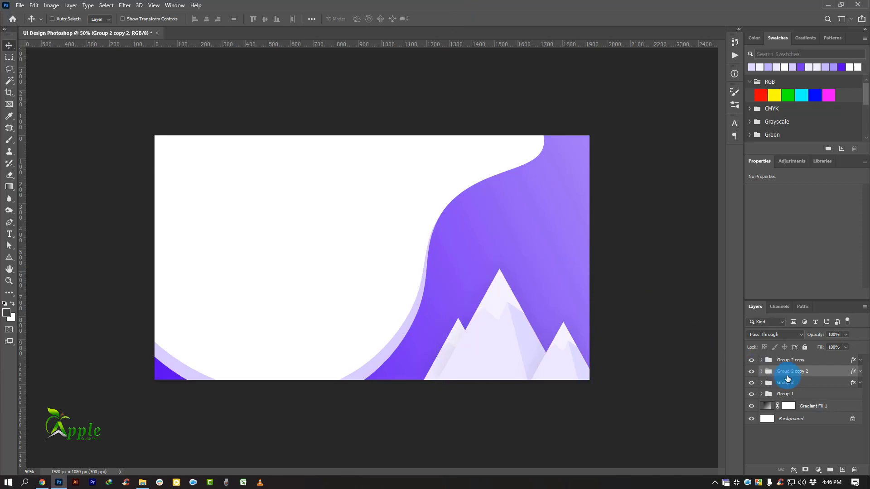
Stack Group 2 copy 2 beneath Group 2 and shift the two small side mountains outward from the central peak.
{"action": "left_click_drag", "start_coordinate": [787, 379], "coordinate": [793, 389]}
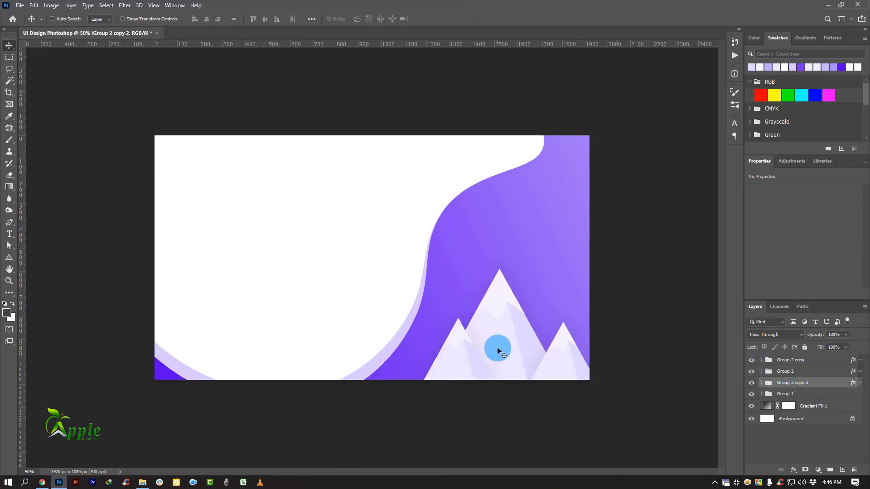
{"action": "left_click", "coordinate": [813, 365]}
{"action": "mouse_move", "coordinate": [538, 366]}
{"action": "left_mouse_down"}
{"action": "mouse_move", "coordinate": [528, 366]}
{"action": "mouse_move", "coordinate": [541, 365]}
{"action": "left_mouse_up"}
{"action": "left_click", "coordinate": [796, 377]}
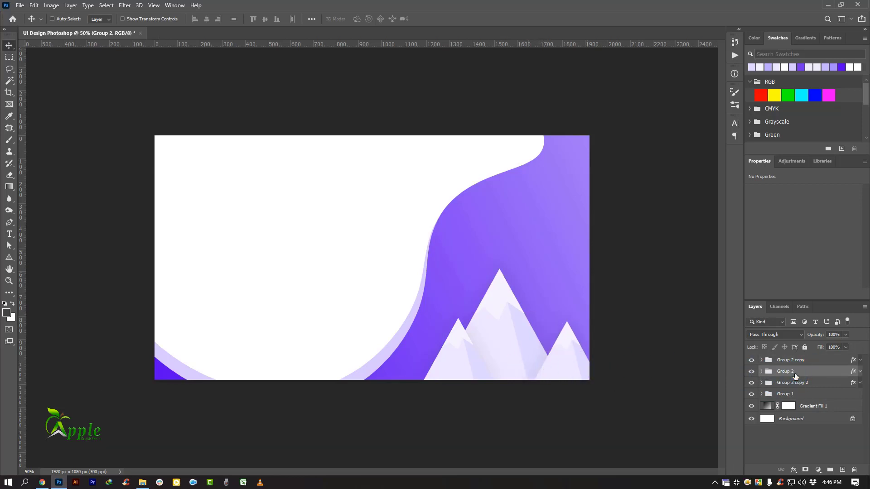
{"action": "left_click", "coordinate": [751, 371]}
{"action": "left_click", "coordinate": [751, 372]}
{"action": "left_click_drag", "start_coordinate": [533, 351], "coordinate": [517, 350]}
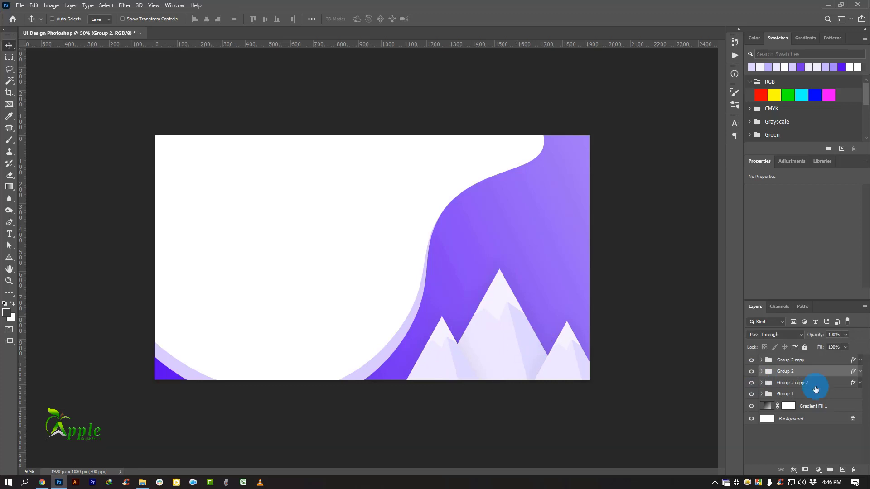
Set Group 2's drop shadow to 23% opacity and recolour it violet 712fec.
{"action": "left_click", "coordinate": [860, 372]}
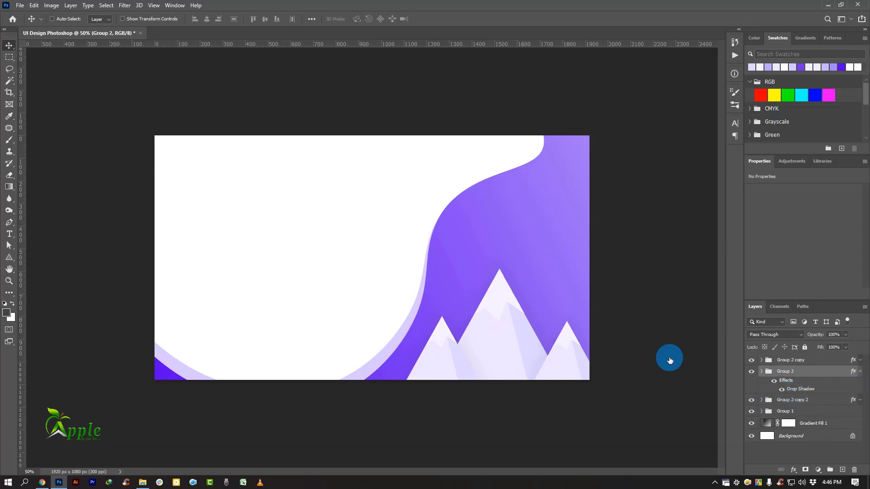
{"action": "left_click_drag", "start_coordinate": [449, 204], "coordinate": [787, 205]}
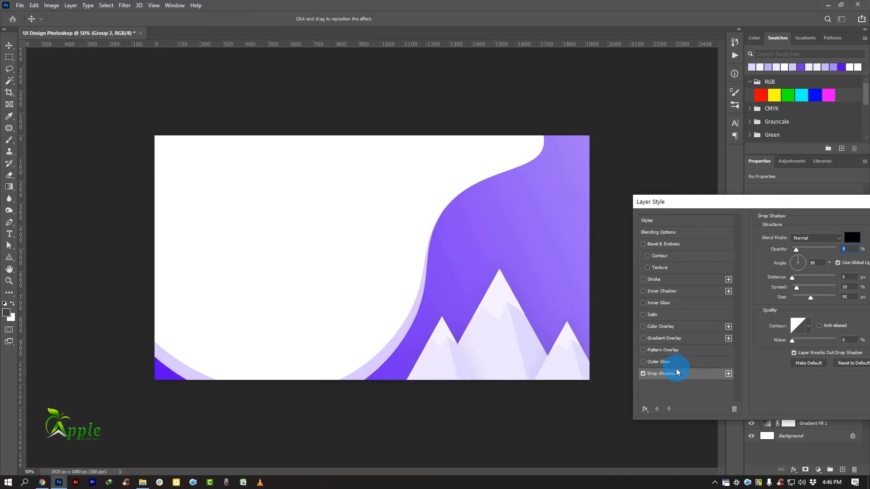
{"action": "left_click_drag", "start_coordinate": [797, 250], "coordinate": [797, 250]}
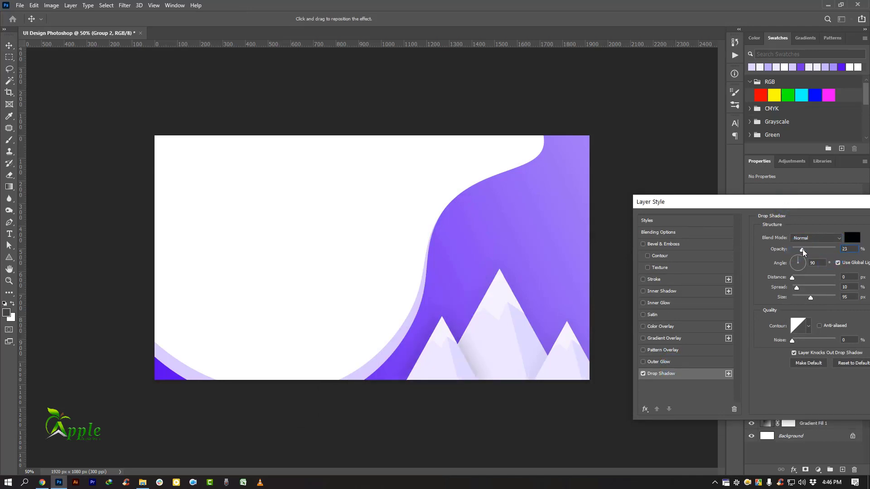
{"action": "left_click_drag", "start_coordinate": [802, 250], "coordinate": [803, 250]}
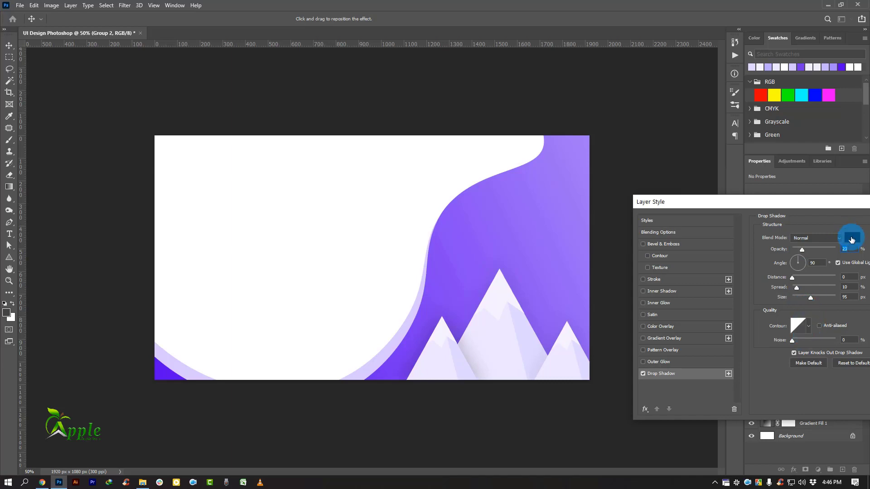
{"action": "left_click", "coordinate": [851, 240]}
{"action": "left_click", "coordinate": [550, 275]}
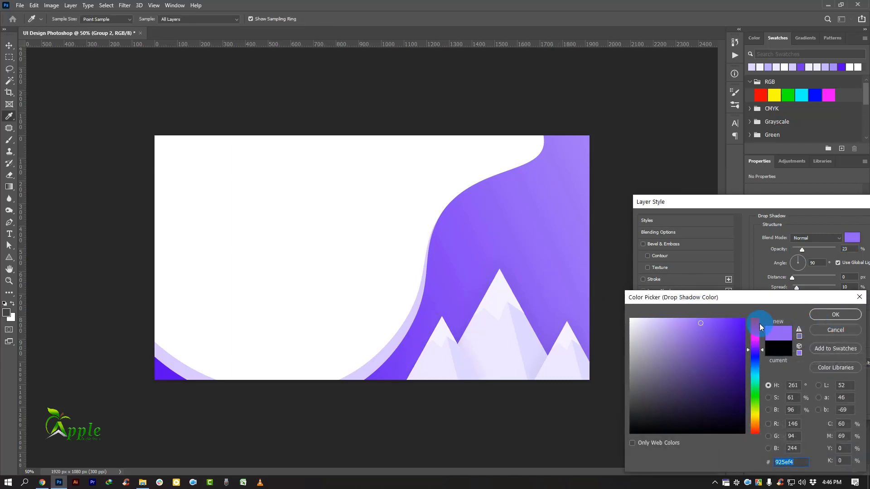
{"action": "left_click", "coordinate": [722, 327]}
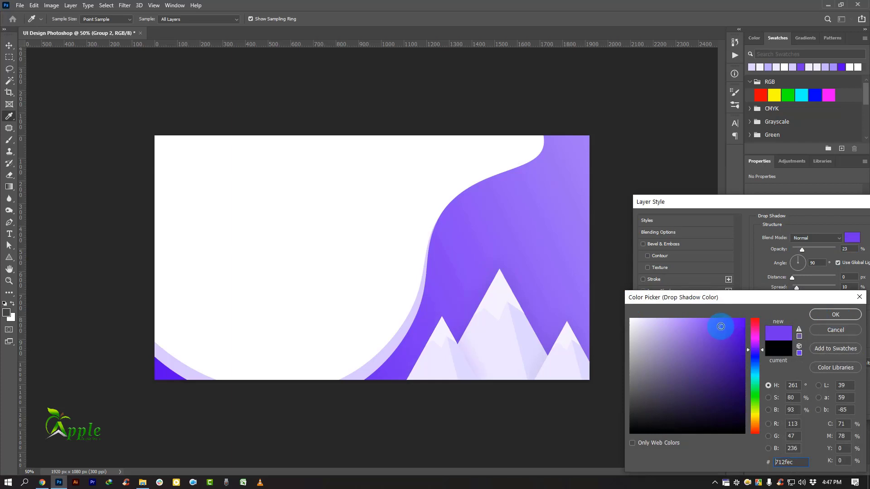
{"action": "left_click", "coordinate": [835, 315]}
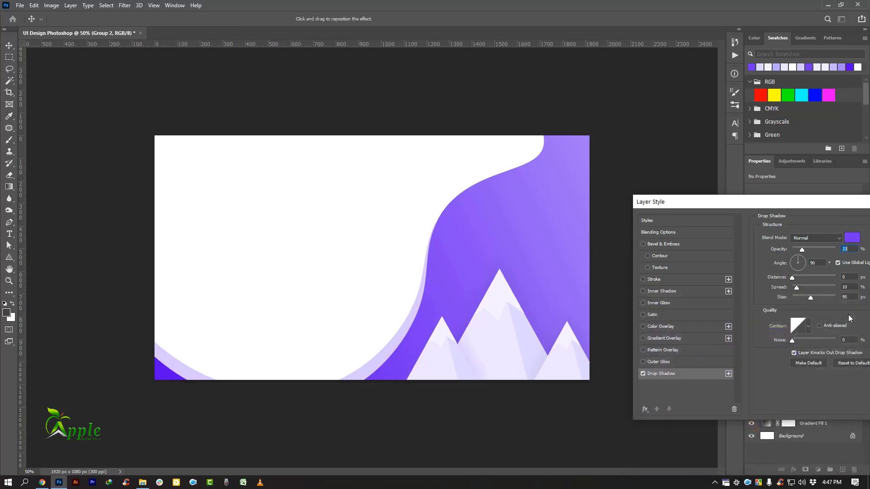
{"action": "left_click_drag", "start_coordinate": [848, 205], "coordinate": [681, 236]}
{"action": "left_click", "coordinate": [785, 262]}
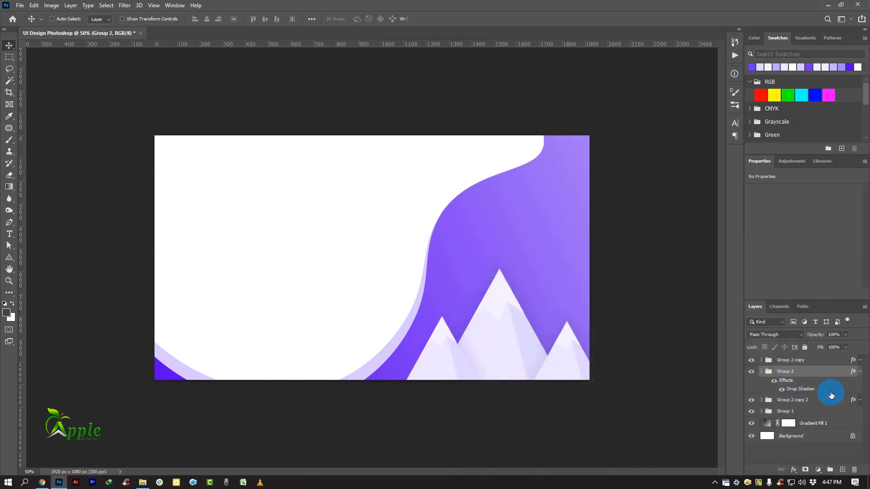
{"action": "left_click", "coordinate": [859, 373]}
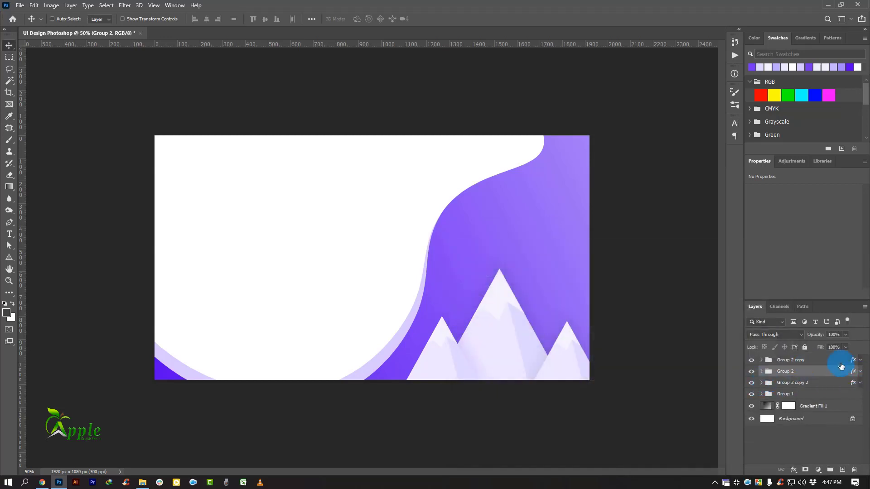
Recolour Group 2 copy's drop shadow with a violet sampled from the gradient background beside the mountains.
{"action": "left_click", "coordinate": [860, 359]}
{"action": "left_click", "coordinate": [756, 368]}
{"action": "double_click", "coordinate": [799, 378]}
{"action": "left_click_drag", "start_coordinate": [597, 245], "coordinate": [730, 231]}
{"action": "left_click", "coordinate": [815, 267]}
{"action": "left_click", "coordinate": [454, 304]}
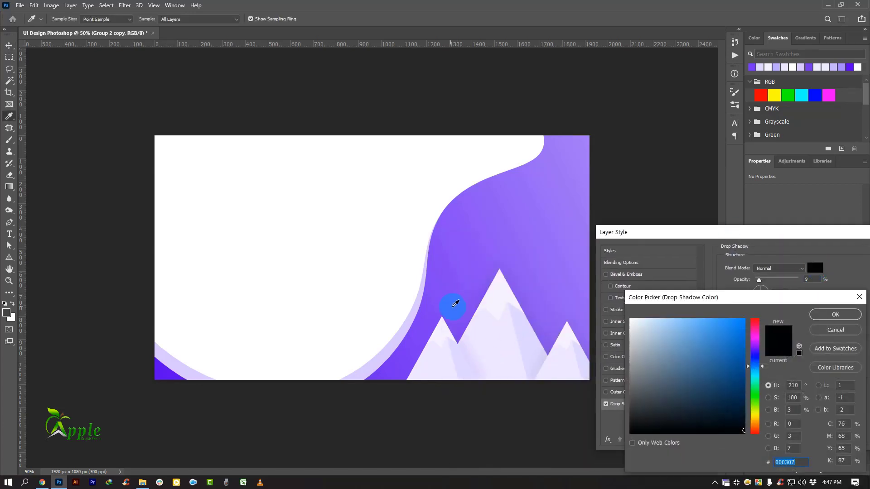
{"action": "left_click", "coordinate": [834, 315]}
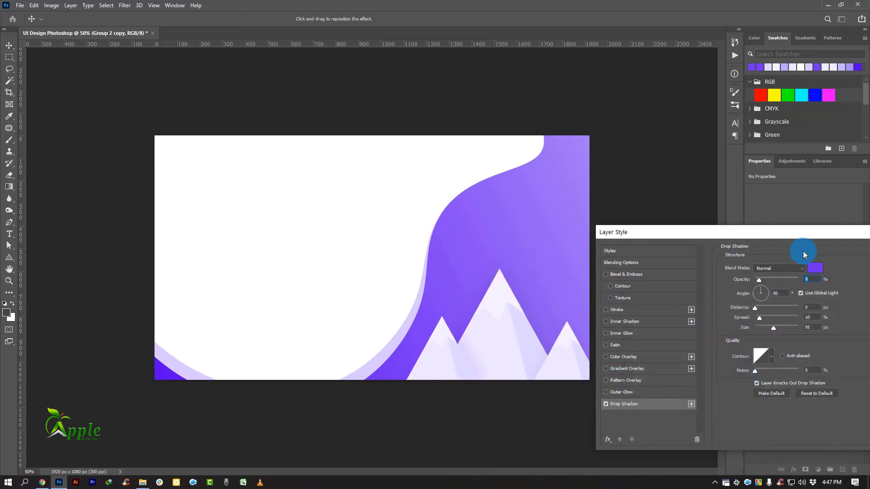
{"action": "left_click", "coordinate": [618, 248]}
{"action": "left_click", "coordinate": [860, 360]}
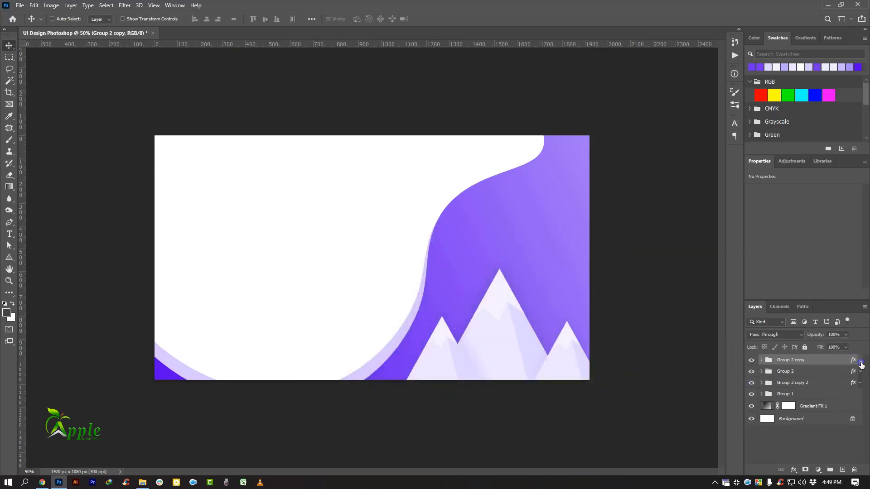
Scale the right-hand Group 2 copy mountain down slightly, keeping its base at the artboard's bottom edge.
{"action": "key", "text": "ctrl+t"}
{"action": "left_click_drag", "start_coordinate": [576, 311], "coordinate": [576, 326]}
{"action": "left_click", "coordinate": [448, 19]}
Stretch the central Group 2 copy 2 mountain to about 106% height and narrow it to about 96% width.
{"action": "left_click", "coordinate": [779, 372]}
{"action": "double_click", "coordinate": [749, 371]}
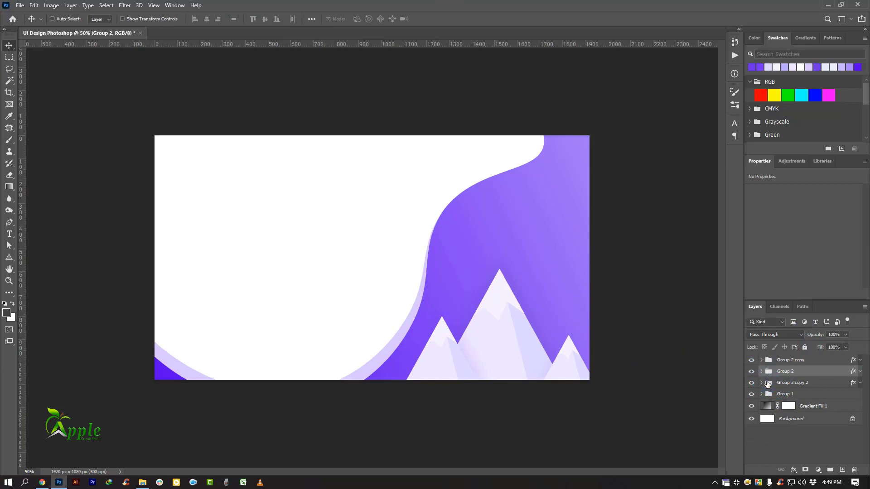
{"action": "left_click", "coordinate": [768, 384]}
{"action": "key", "text": "ctrl+t"}
{"action": "left_click_drag", "start_coordinate": [511, 251], "coordinate": [509, 240]}
{"action": "left_click_drag", "start_coordinate": [596, 318], "coordinate": [592, 316]}
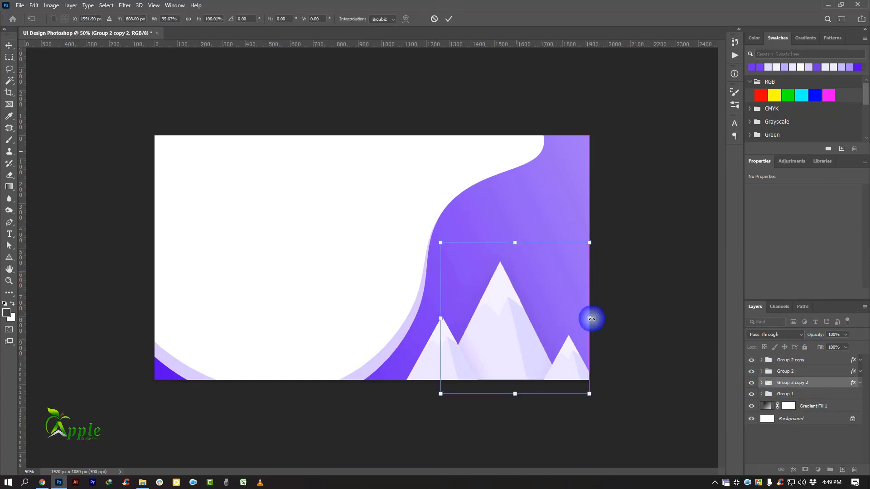
{"action": "left_click", "coordinate": [449, 19]}
{"action": "left_click", "coordinate": [523, 266]}
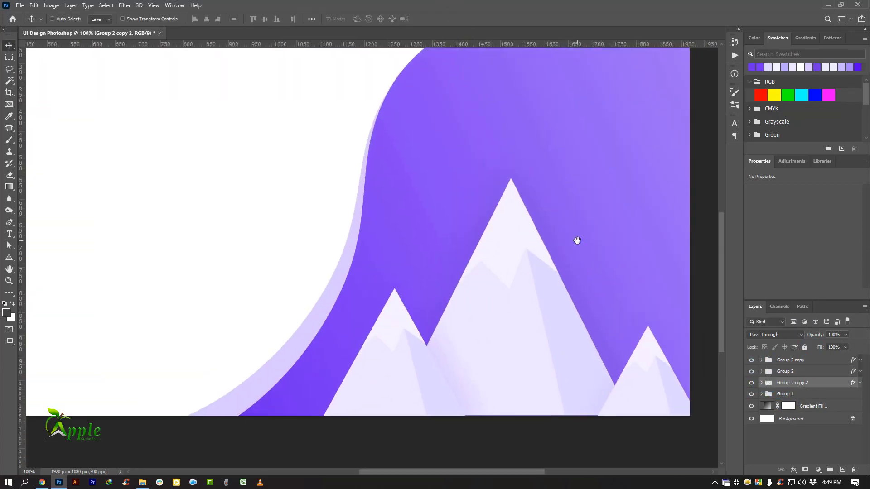
Undo the last scaling of the central and right-hand mountains.
{"action": "left_click", "coordinate": [605, 259]}
{"action": "key", "text": "ctrl+z"}
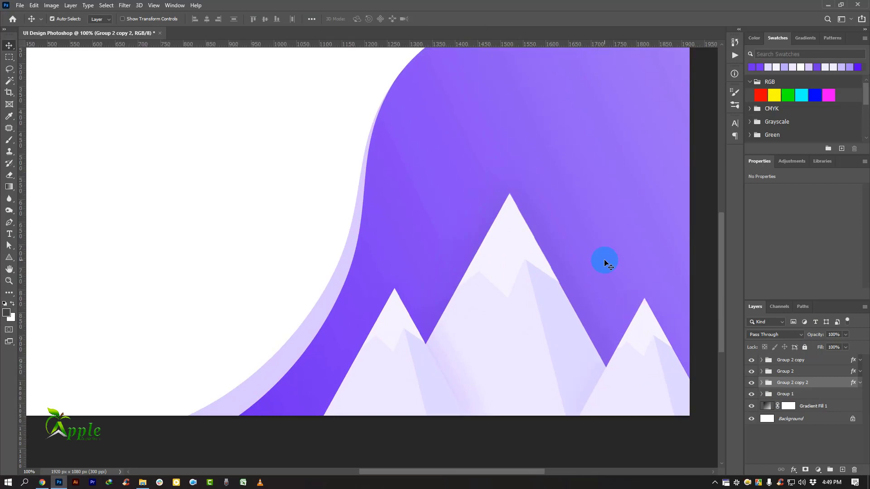
{"action": "key", "text": "ctrl+minus"}
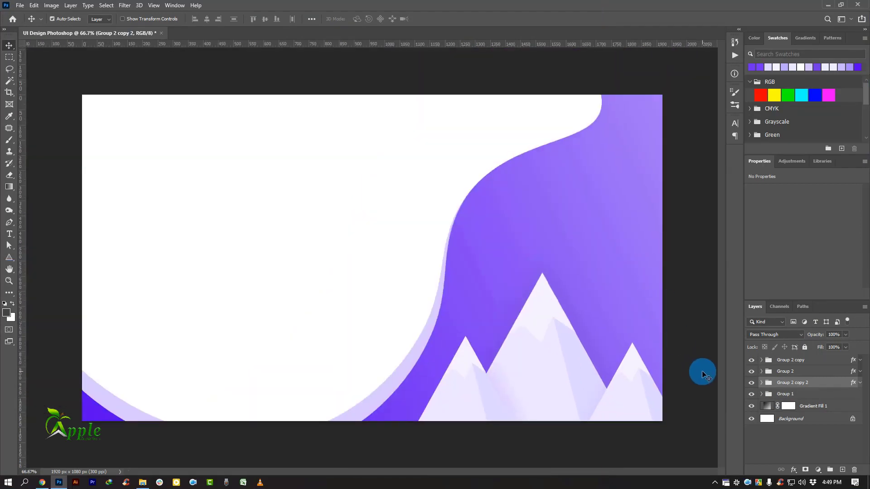
{"action": "left_click", "coordinate": [786, 363]}
{"action": "key", "text": "ctrl+t"}
{"action": "left_click", "coordinate": [448, 19]}
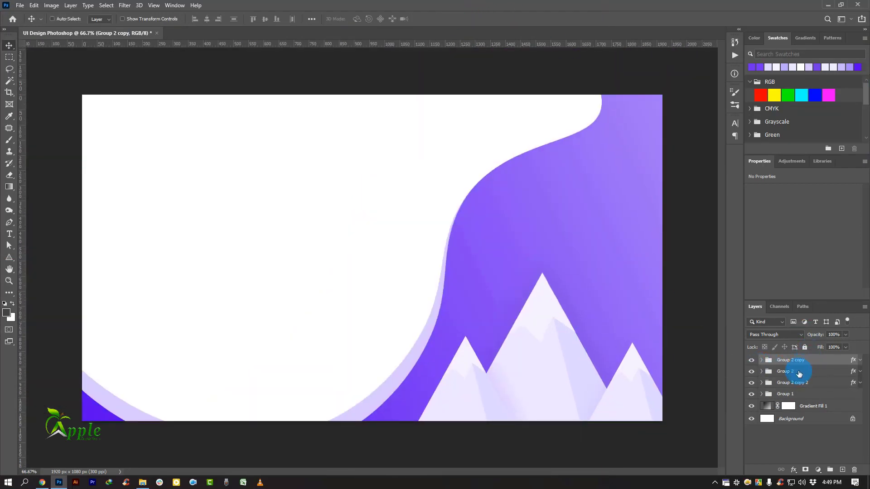
Scale the left-hand Group 2 mountain down to about 75% in width and height.
{"action": "left_click", "coordinate": [785, 371]}
{"action": "key", "text": "ctrl+t"}
{"action": "left_click_drag", "start_coordinate": [479, 323], "coordinate": [476, 350]}
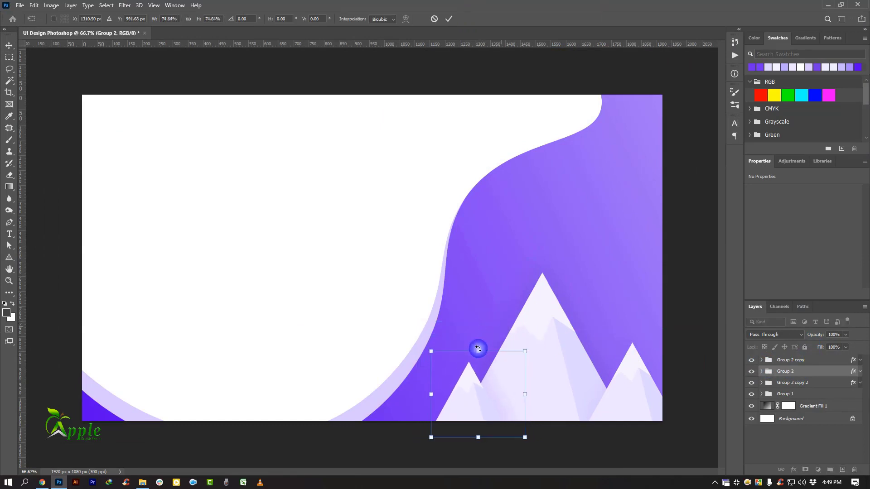
{"action": "left_click", "coordinate": [448, 18]}
Duplicate the Group 2 mountain just to its right, overlapping the central mountain's base, and scale the copy down slightly.
{"action": "left_click_drag", "start_coordinate": [492, 415], "coordinate": [527, 416]}
{"action": "key", "text": "ctrl+j"}
{"action": "key", "text": "ctrl+t"}
{"action": "mouse_move", "coordinate": [512, 351]}
{"action": "left_mouse_down"}
{"action": "mouse_move", "coordinate": [513, 326]}
{"action": "mouse_move", "coordinate": [512, 360]}
{"action": "left_mouse_up"}
{"action": "left_click", "coordinate": [448, 19]}
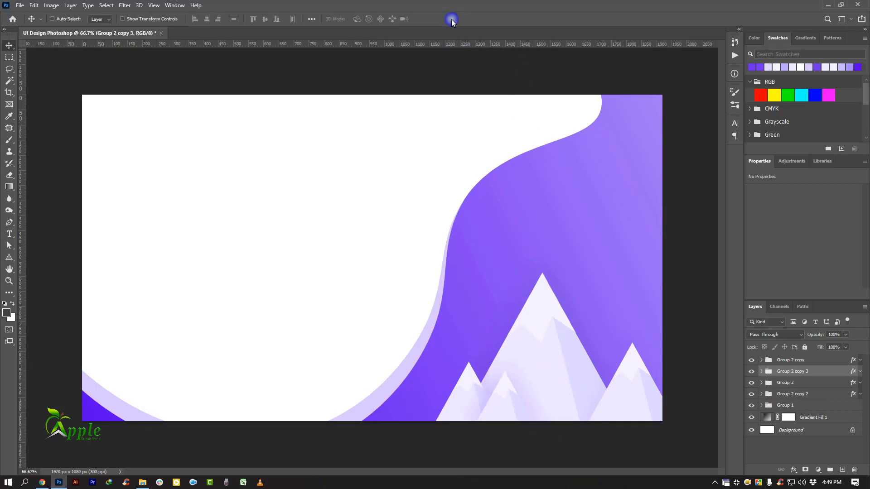
Shift the right-hand Group 2 copy mountain toward the artboard's right edge and put all mountain groups and Group 1 into one new group.
{"action": "left_click", "coordinate": [779, 363]}
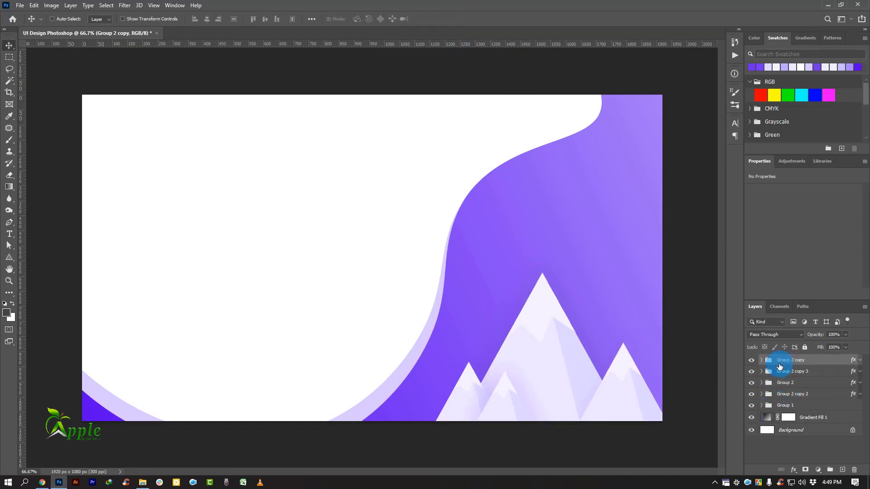
{"action": "left_click_drag", "start_coordinate": [606, 376], "coordinate": [627, 377]}
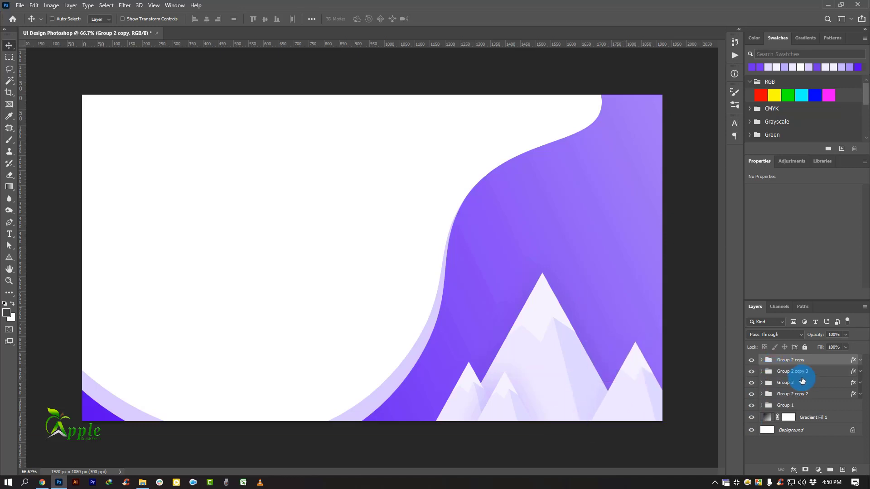
{"action": "left_click", "coordinate": [807, 409], "text": "shift"}
{"action": "left_click", "coordinate": [830, 470]}
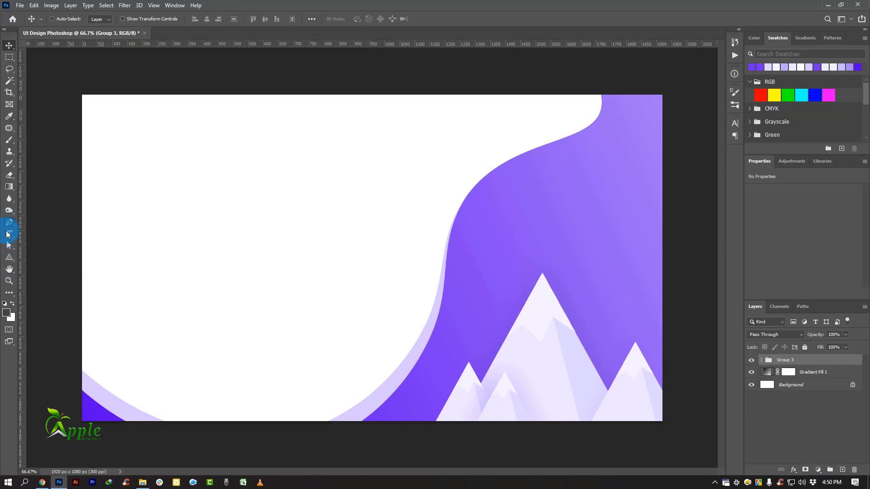
Draw a rounded rectangle of about 452 x 43 px across the wave edge and set all its corner radii to 21.5 px.
{"action": "right_click", "coordinate": [11, 261]}
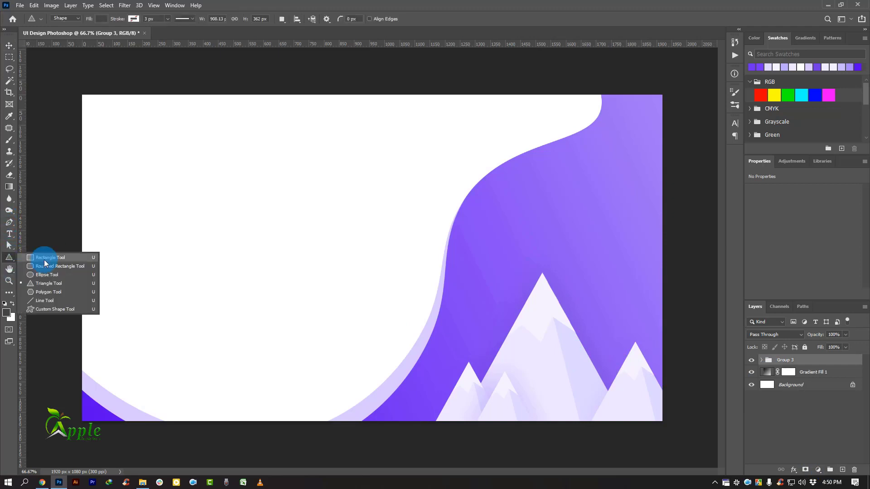
{"action": "left_click", "coordinate": [42, 267]}
{"action": "left_click_drag", "start_coordinate": [421, 212], "coordinate": [557, 224]}
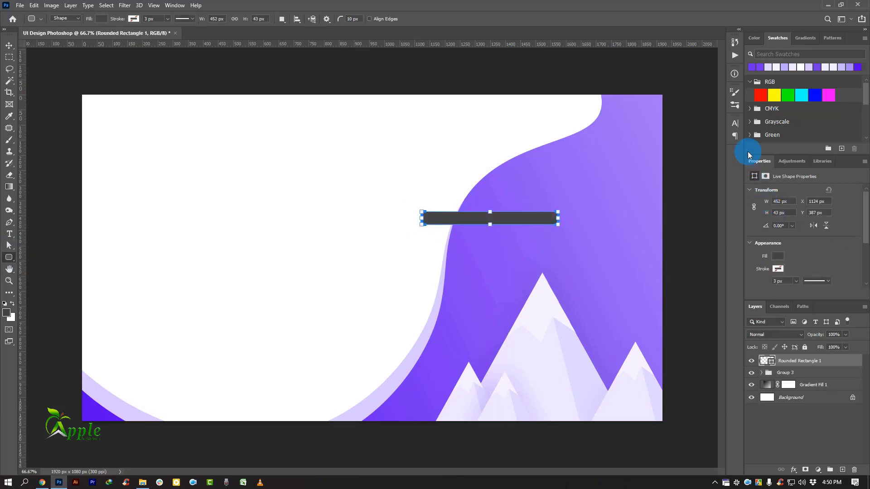
{"action": "scroll", "coordinate": [775, 225], "scroll_direction": "down", "scroll_amount": 3}
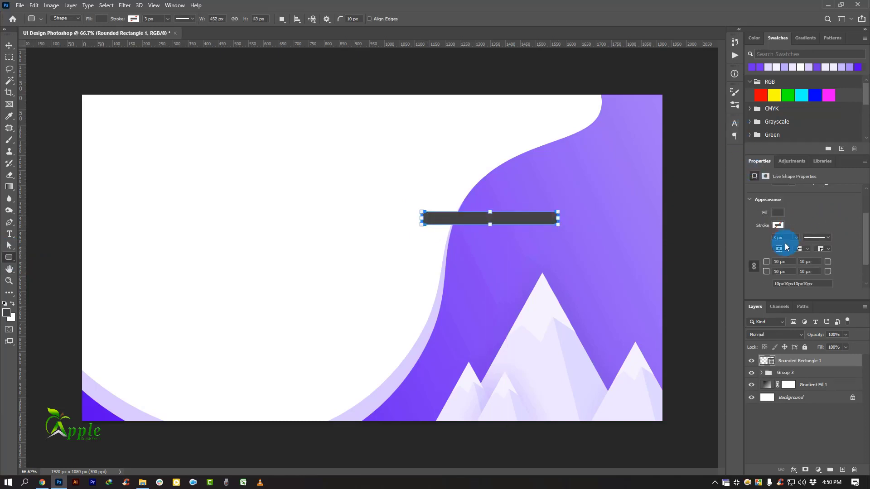
{"action": "left_click", "coordinate": [753, 267]}
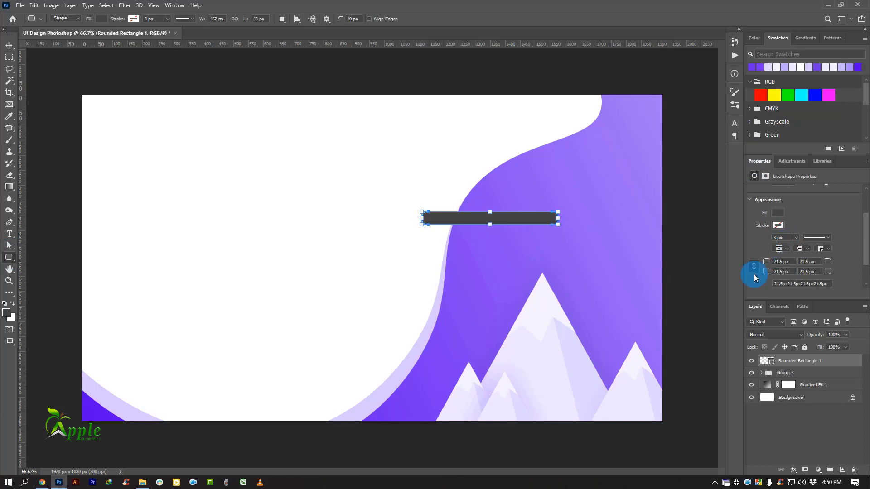
Move the rounded bar slightly lower on the wave edge and scale it down a little.
{"action": "left_click", "coordinate": [9, 46]}
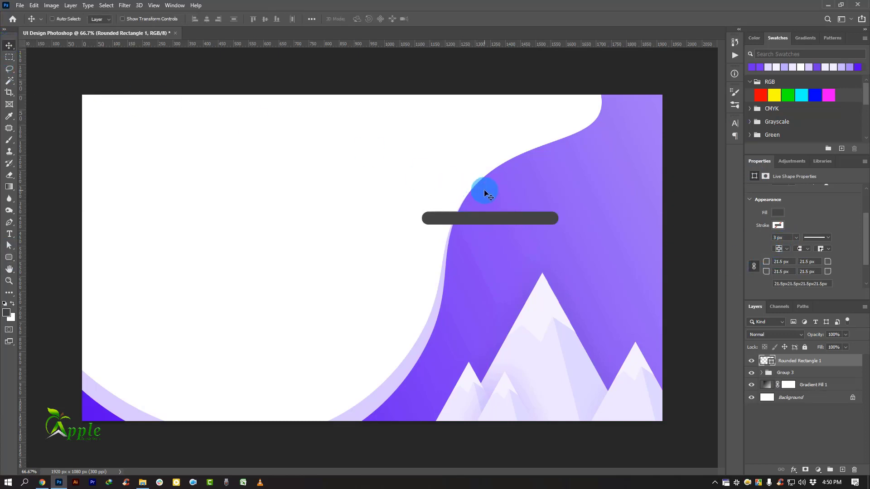
{"action": "left_click_drag", "start_coordinate": [482, 188], "coordinate": [465, 208]}
{"action": "key", "text": "ctrl+t"}
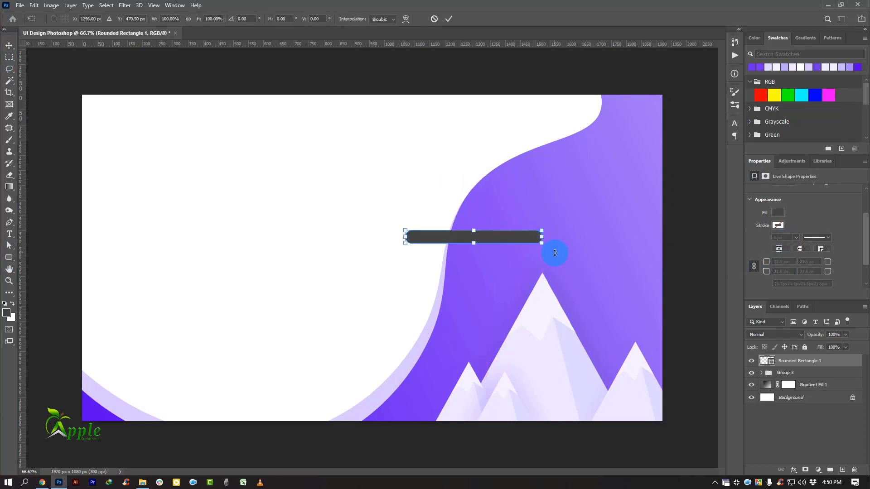
{"action": "mouse_move", "coordinate": [542, 242]}
{"action": "left_mouse_down"}
{"action": "mouse_move", "coordinate": [525, 239]}
{"action": "mouse_move", "coordinate": [536, 241]}
{"action": "left_mouse_up"}
{"action": "left_click", "coordinate": [448, 19]}
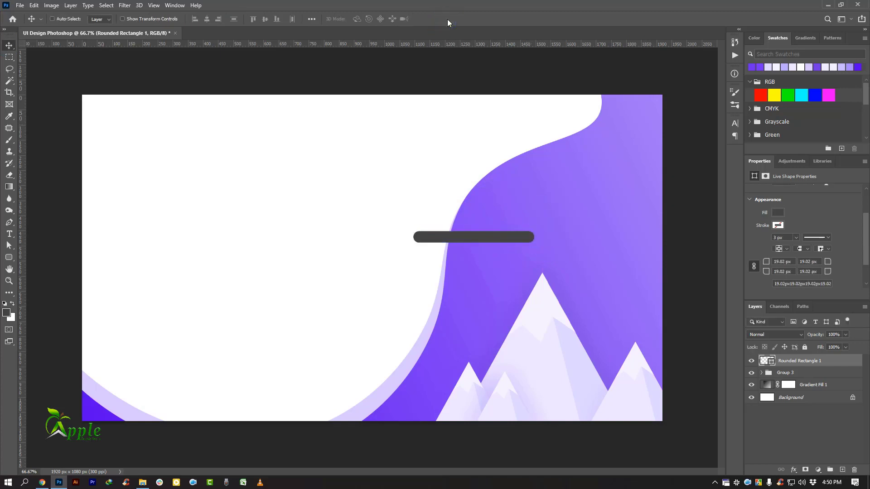
Recolour the rounded bar with violet 9868f5 sampled from the gradient background.
{"action": "double_click", "coordinate": [765, 363]}
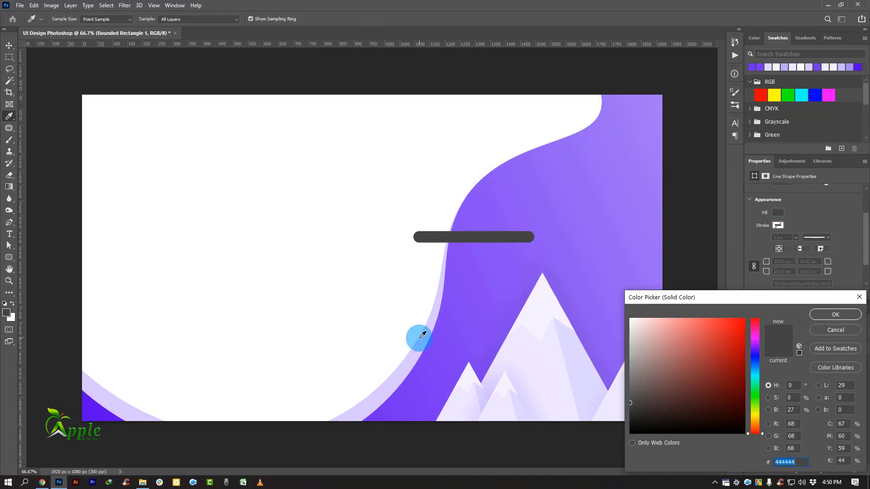
{"action": "left_click", "coordinate": [595, 138]}
{"action": "left_click", "coordinate": [648, 206]}
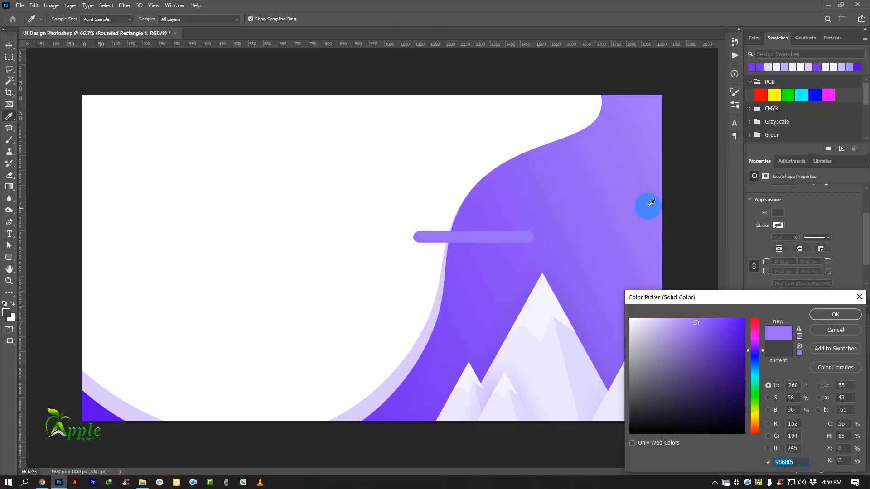
{"action": "left_click", "coordinate": [835, 315]}
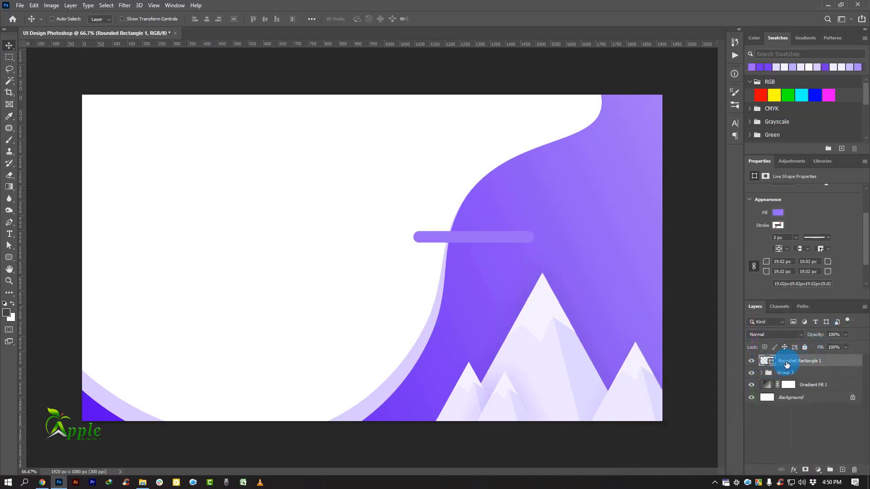
Place the bar behind Group 3 higher on the wave edge and duplicate it above the central mountain's peak.
{"action": "left_click_drag", "start_coordinate": [786, 365], "coordinate": [793, 381]}
{"action": "left_click_drag", "start_coordinate": [561, 259], "coordinate": [549, 206]}
{"action": "left_click_drag", "start_coordinate": [613, 202], "coordinate": [616, 254]}
Recolour the Rounded Rectangle 1 copy bar above the central peak to light violet a576ff.
{"action": "double_click", "coordinate": [771, 375]}
{"action": "left_click_drag", "start_coordinate": [709, 324], "coordinate": [685, 319]}
{"action": "left_click", "coordinate": [834, 314]}
{"action": "double_click", "coordinate": [773, 385]}
{"action": "left_click", "coordinate": [835, 330]}
{"action": "double_click", "coordinate": [770, 373]}
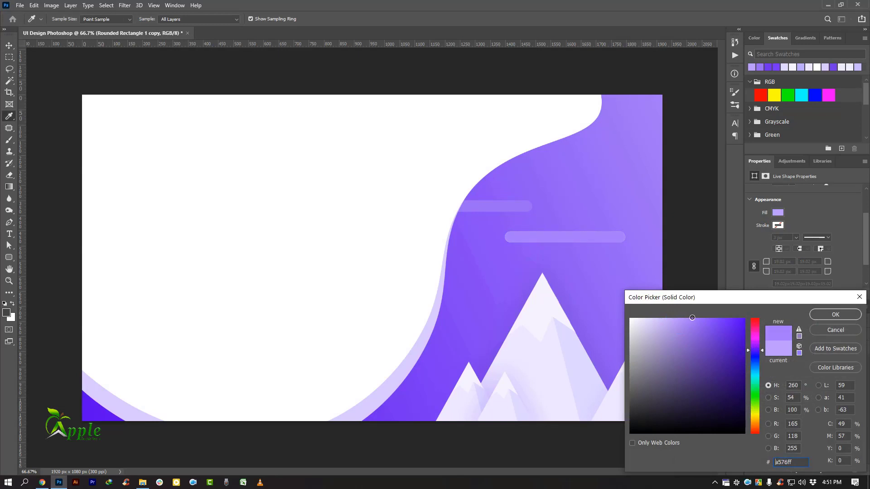
{"action": "left_click", "coordinate": [835, 314]}
Scale down the light violet bar above the central mountain's peak.
{"action": "key", "text": "ctrl+t"}
{"action": "left_click_drag", "start_coordinate": [625, 242], "coordinate": [664, 202]}
{"action": "left_click", "coordinate": [458, 17]}
Duplicate the light violet bar three times, placing one copy at the lower wave edge and two toward the artboard's right edge.
{"action": "left_click_drag", "start_coordinate": [654, 195], "coordinate": [441, 286]}
{"action": "left_click_drag", "start_coordinate": [474, 278], "coordinate": [661, 317]}
{"action": "left_click_drag", "start_coordinate": [627, 275], "coordinate": [644, 282]}
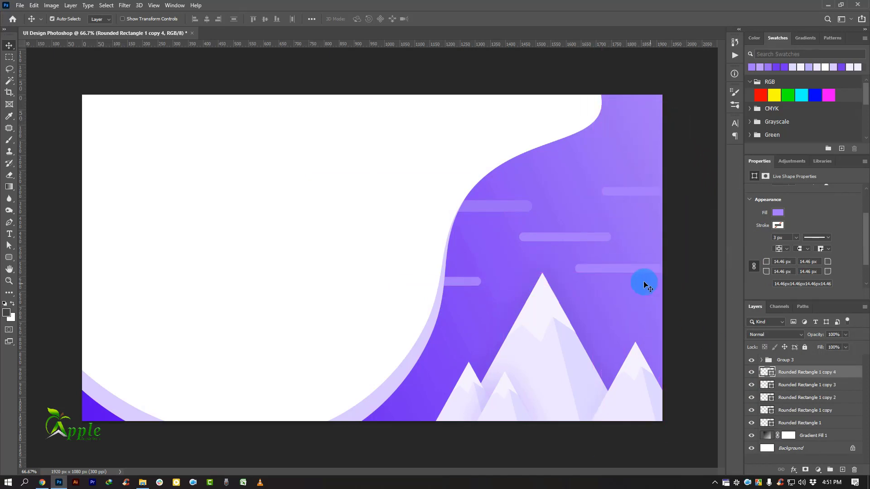
Scale down the Rounded Rectangle 1 copy 4 bar and shift it partly past the artboard's right edge.
{"action": "key", "text": "ctrl+t"}
{"action": "left_click_drag", "start_coordinate": [572, 263], "coordinate": [580, 263]}
{"action": "key", "text": "Return"}
{"action": "left_click_drag", "start_coordinate": [655, 228], "coordinate": [694, 260]}
{"action": "left_click_drag", "start_coordinate": [674, 287], "coordinate": [709, 268]}
Scale down the original Rounded Rectangle 1 bar and reposition it at the upper wave edge.
{"action": "right_click", "coordinate": [508, 202]}
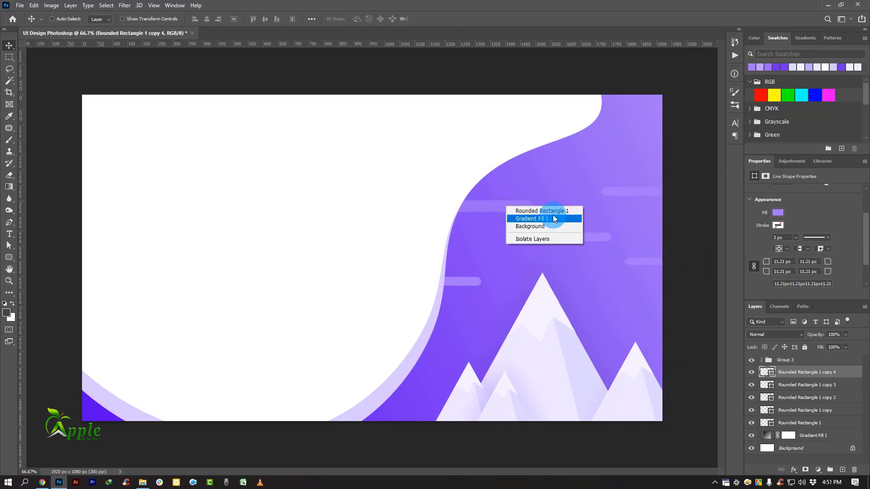
{"action": "left_click", "coordinate": [552, 215]}
{"action": "key", "text": "ctrl+t"}
{"action": "left_click_drag", "start_coordinate": [531, 206], "coordinate": [561, 163]}
{"action": "left_click", "coordinate": [449, 19]}
{"action": "left_click_drag", "start_coordinate": [593, 178], "coordinate": [591, 200]}
Group all five rounded rectangle bars together.
{"action": "left_click", "coordinate": [799, 410], "text": "ctrl"}
{"action": "left_click", "coordinate": [801, 398], "text": "ctrl"}
{"action": "left_click", "coordinate": [803, 385], "text": "ctrl"}
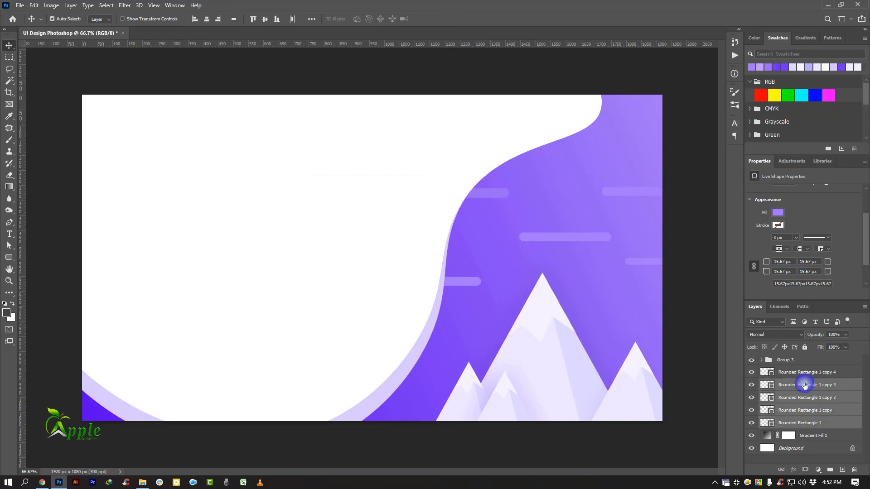
{"action": "left_click", "coordinate": [805, 373], "text": "ctrl"}
{"action": "key", "text": "ctrl+g"}
Draw a circle of about 15 px on the violet background beside the wave edge.
{"action": "left_click", "coordinate": [10, 258]}
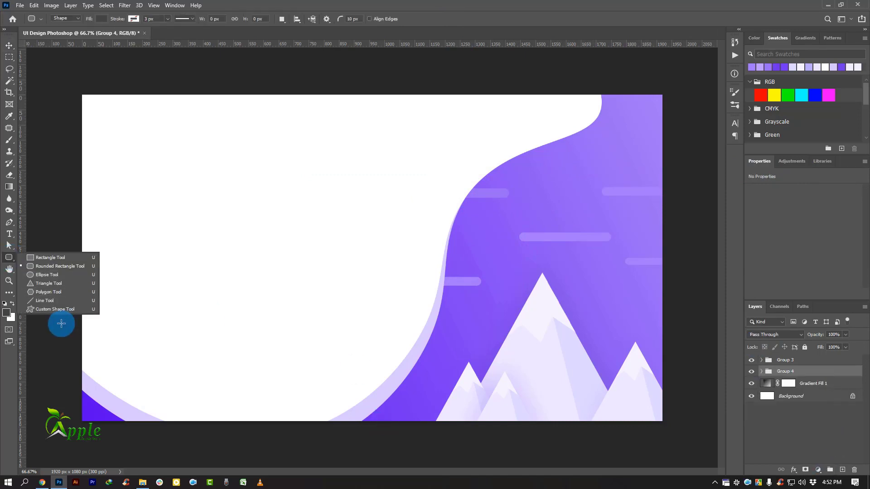
{"action": "left_click", "coordinate": [48, 275]}
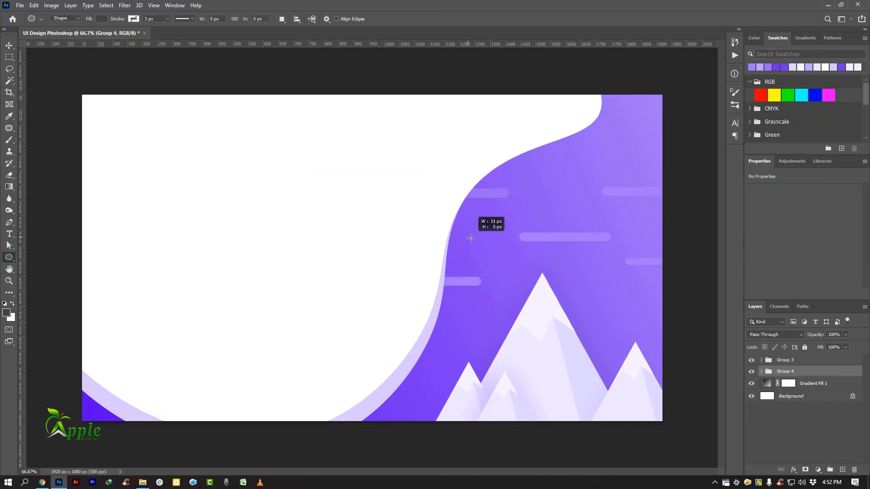
{"action": "left_click_drag", "start_coordinate": [470, 238], "coordinate": [472, 242]}
{"action": "left_click", "coordinate": [9, 45]}
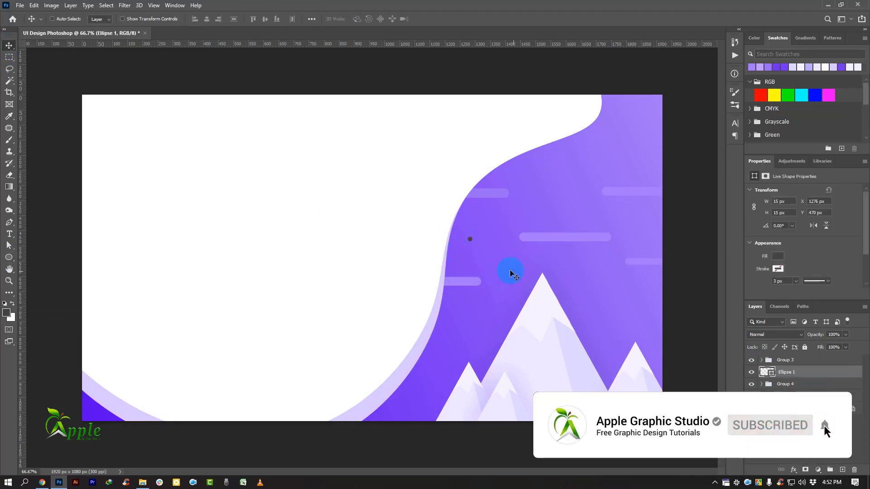
Fill the small circle with white sampled from the wavy panel.
{"action": "double_click", "coordinate": [770, 373]}
{"action": "left_click", "coordinate": [388, 279]}
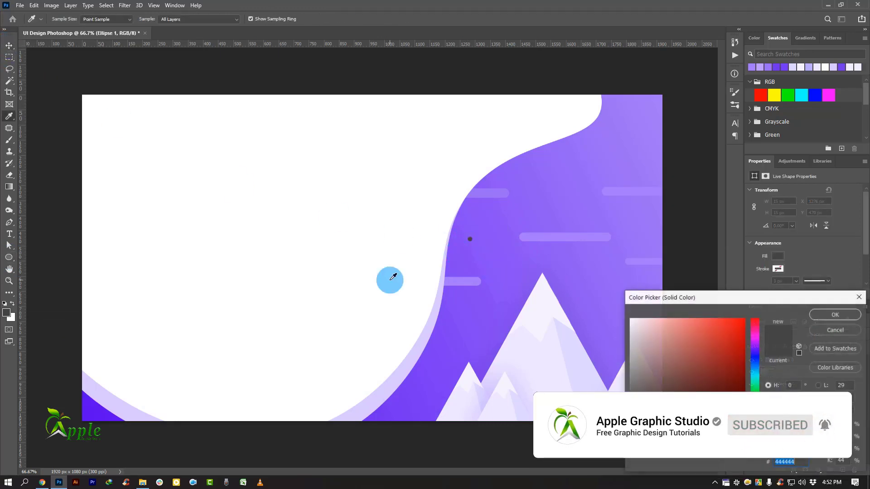
{"action": "left_click", "coordinate": [836, 316]}
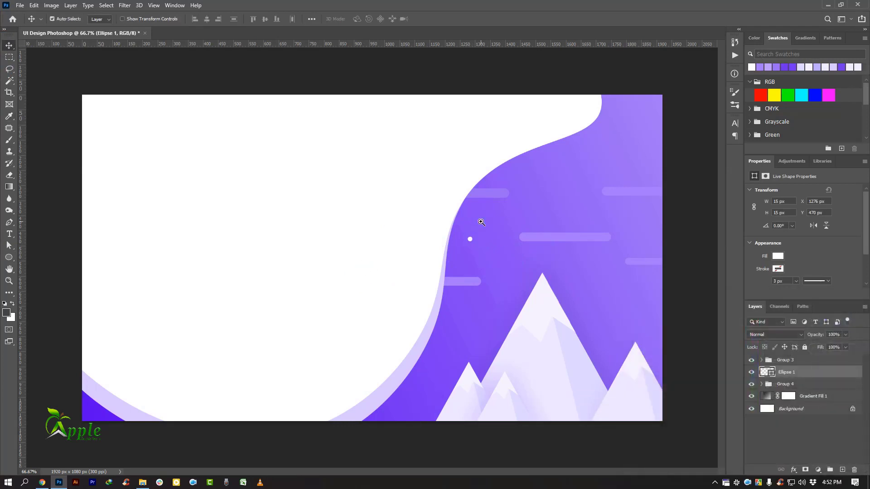
Scale the white circle down to about 5 px around its centre.
{"action": "scroll", "coordinate": [480, 221], "scroll_direction": "up", "scroll_amount": 4}
{"action": "key", "text": "ctrl+t"}
{"action": "left_click_drag", "start_coordinate": [448, 313], "coordinate": [434, 299]}
{"action": "left_click", "coordinate": [449, 20]}
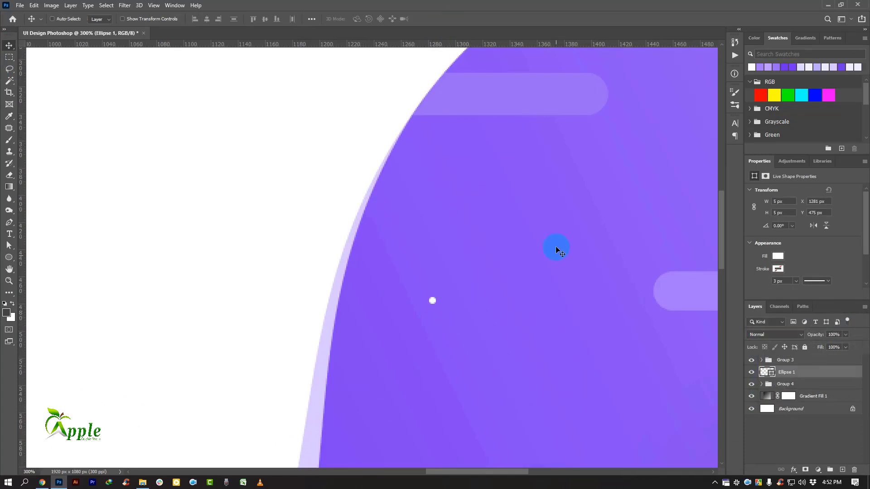
Add a white outer glow to the small circle, setting its size to 18 px and raising its opacity.
{"action": "key", "text": "ctrl+1"}
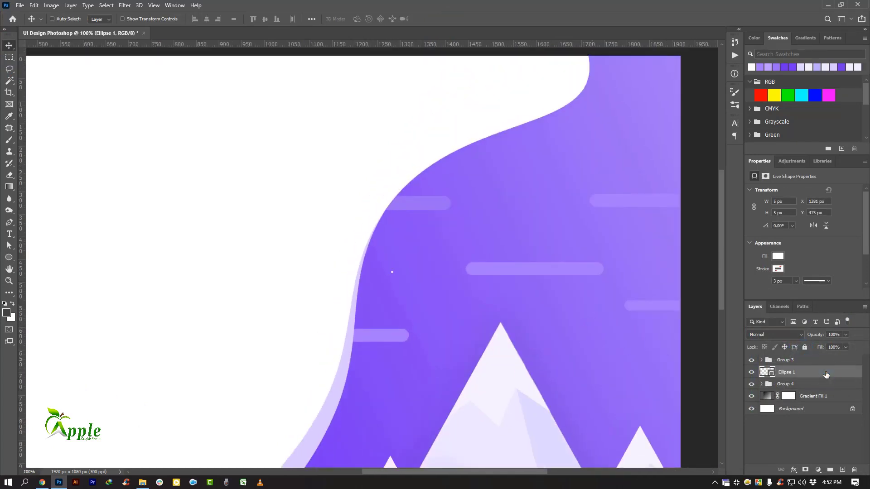
{"action": "double_click", "coordinate": [826, 375]}
{"action": "left_click_drag", "start_coordinate": [411, 231], "coordinate": [558, 178]}
{"action": "left_click", "coordinate": [404, 261], "text": "ctrl"}
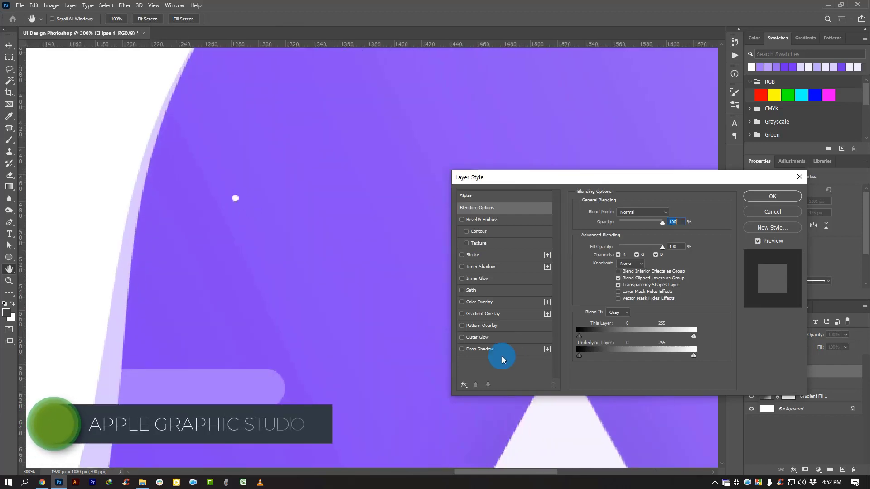
{"action": "left_click", "coordinate": [489, 340]}
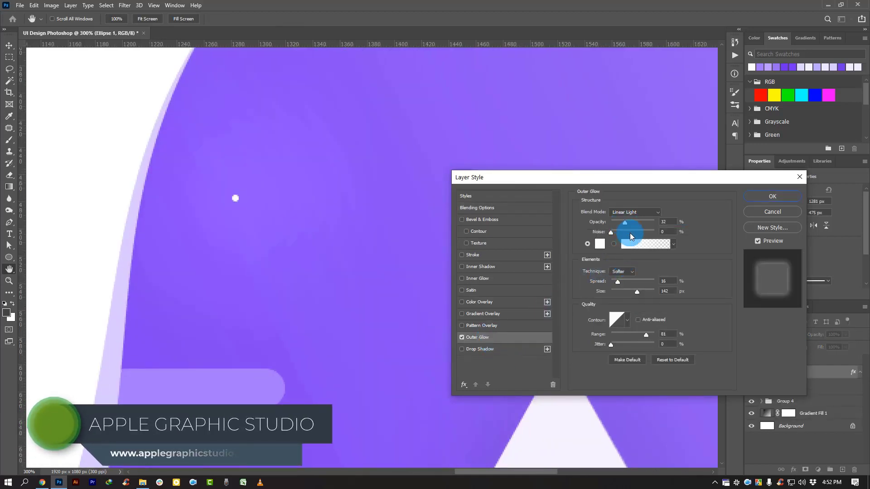
{"action": "left_click_drag", "start_coordinate": [637, 294], "coordinate": [616, 292]}
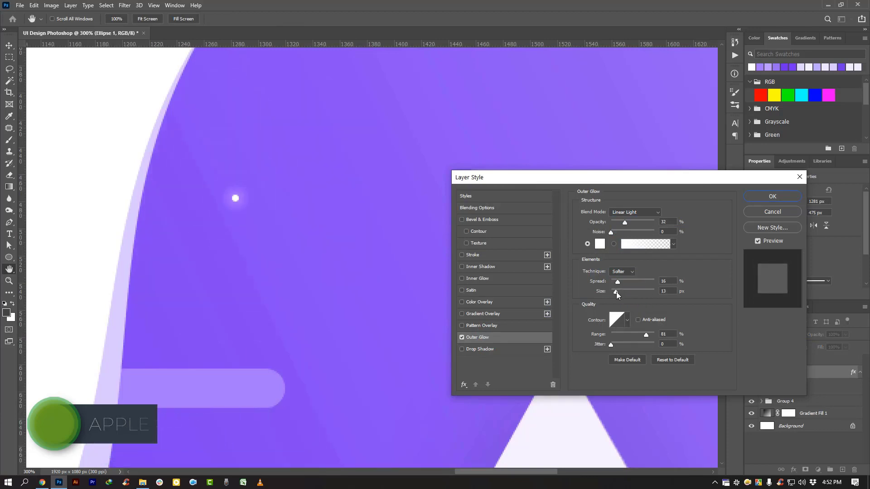
{"action": "left_click", "coordinate": [617, 293]}
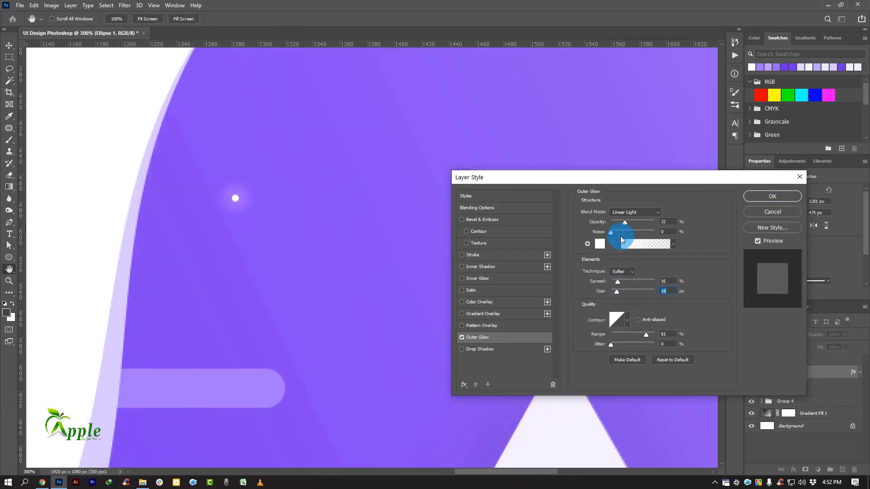
{"action": "left_click_drag", "start_coordinate": [624, 222], "coordinate": [633, 221]}
{"action": "left_click", "coordinate": [783, 198]}
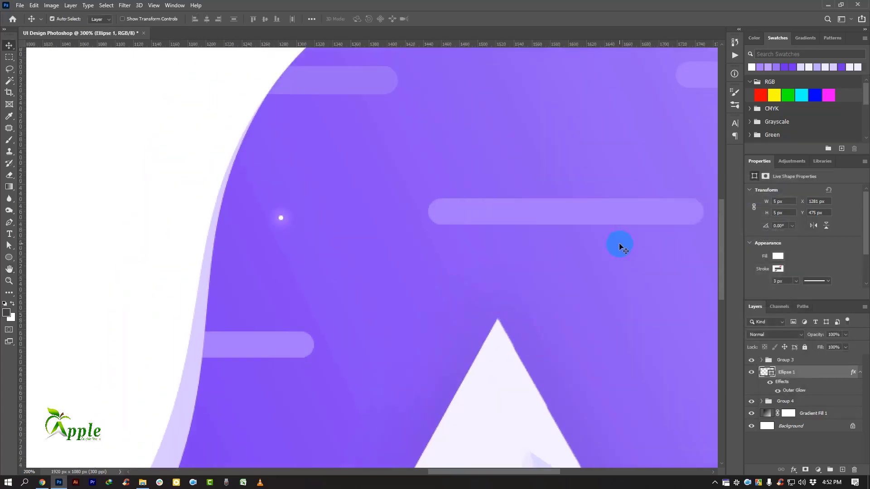
{"action": "scroll", "coordinate": [619, 243], "scroll_direction": "down", "scroll_amount": 4}
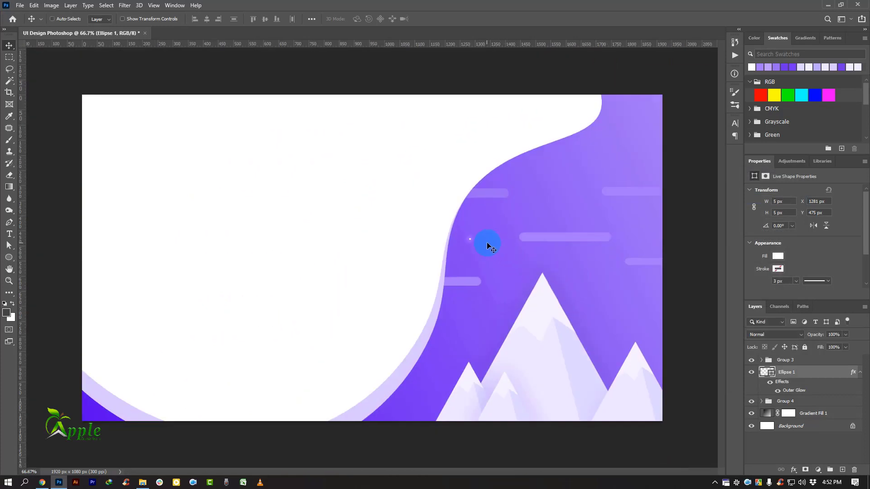
Duplicate the glowing star three times across the violet background and group the four star layers.
{"action": "left_click_drag", "start_coordinate": [486, 242], "coordinate": [596, 188]}
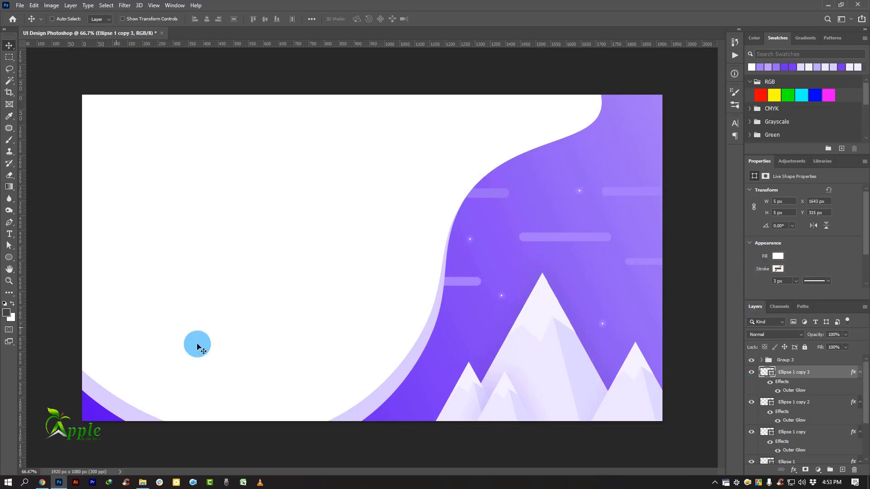
{"action": "left_click", "coordinate": [860, 373]}
{"action": "left_click", "coordinate": [858, 385], "text": "shift"}
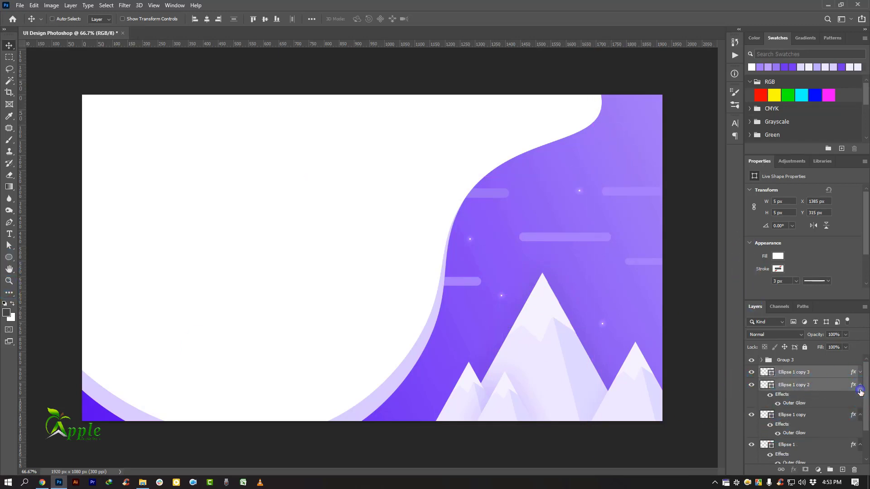
{"action": "left_click", "coordinate": [859, 387]}
{"action": "left_click", "coordinate": [860, 399]}
{"action": "left_click", "coordinate": [859, 411]}
{"action": "left_click", "coordinate": [805, 412], "text": "shift"}
{"action": "left_click", "coordinate": [828, 471]}
Rename the star group as Stars, the wavy panel group as Main BG and the mountain group as Mountains.
{"action": "double_click", "coordinate": [787, 372]}
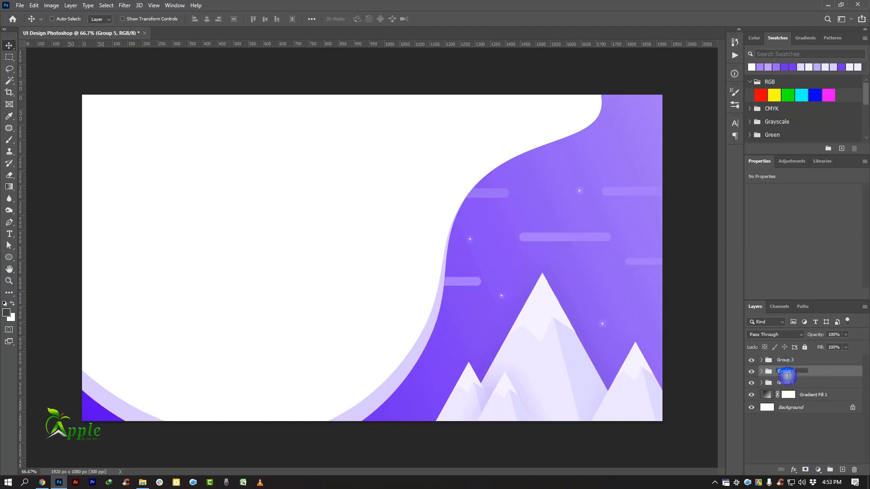
{"action": "type", "text": "Stars"}
{"action": "left_click", "coordinate": [777, 361]}
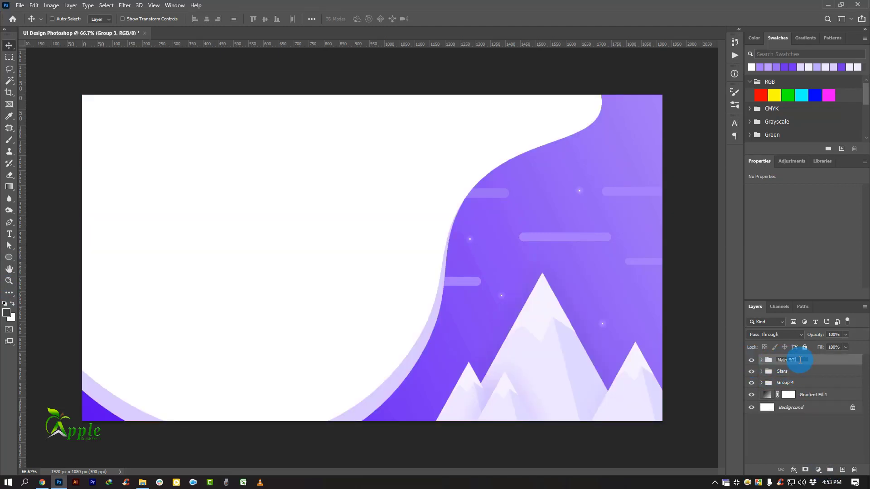
{"action": "double_click", "coordinate": [782, 383]}
{"action": "type", "text": "Mountains"}
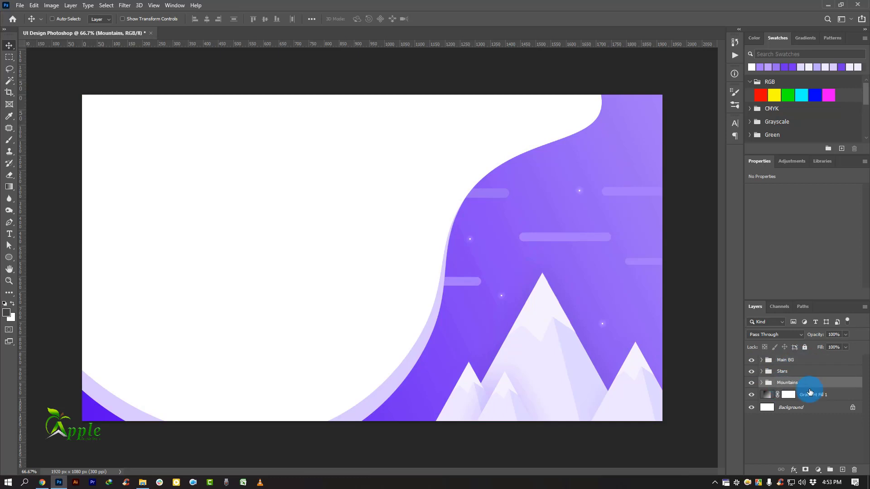
Convert the unlocked Background layer to a smart object and group it with the gradient fill layer as BG.
{"action": "left_click", "coordinate": [852, 407]}
{"action": "right_click", "coordinate": [824, 408]}
{"action": "left_click", "coordinate": [784, 148]}
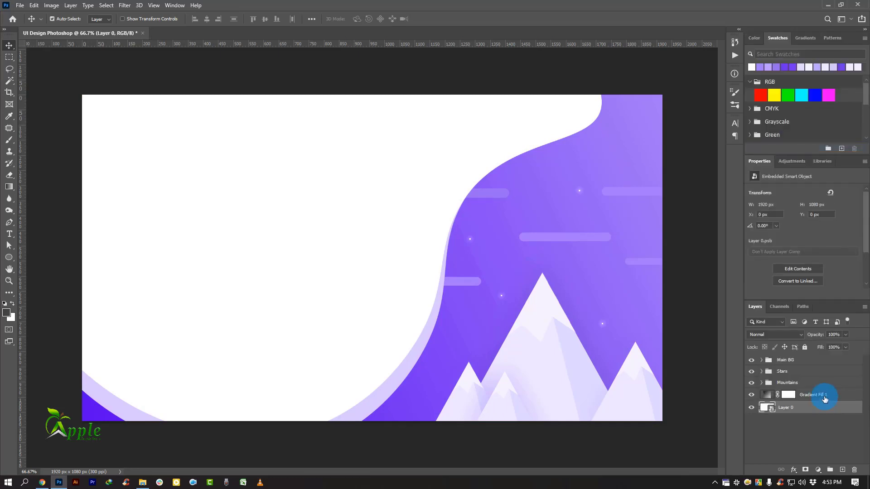
{"action": "left_click", "coordinate": [825, 396], "text": "shift"}
{"action": "left_click", "coordinate": [829, 471]}
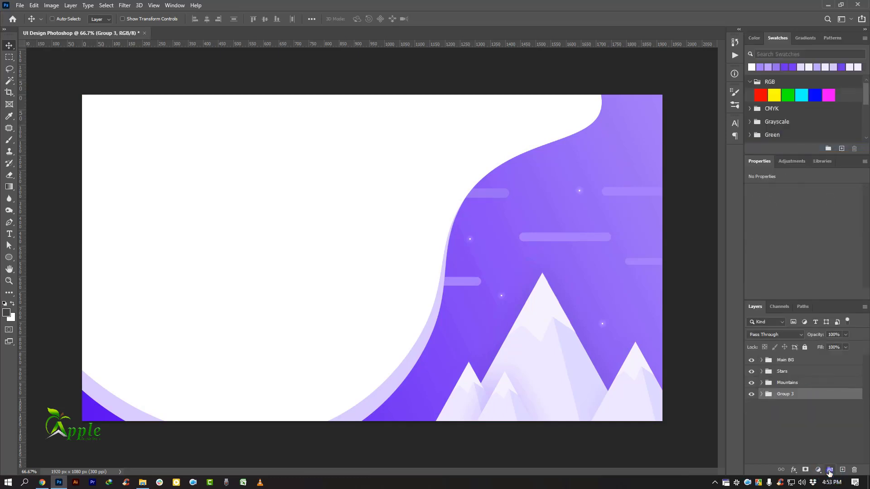
Draw a circle of about 123 px on a new layer above Main BG, in the violet sky above the tallest mountain.
{"action": "left_click", "coordinate": [790, 360]}
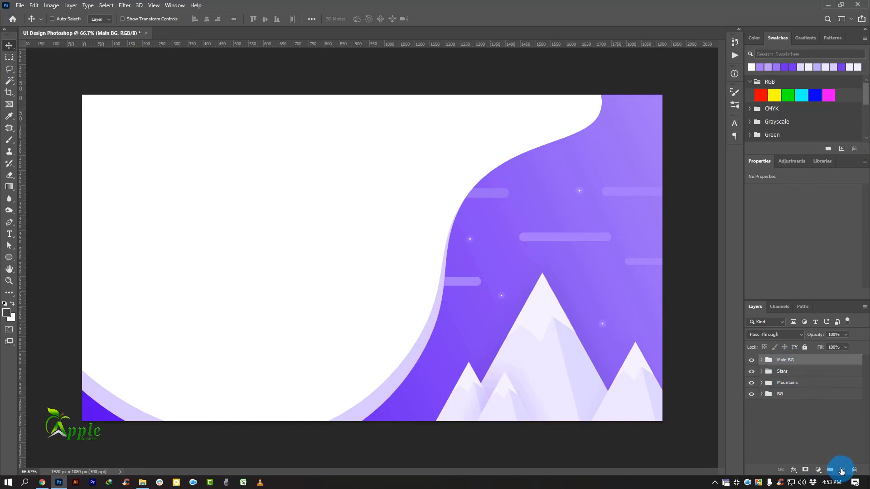
{"action": "left_click", "coordinate": [842, 470]}
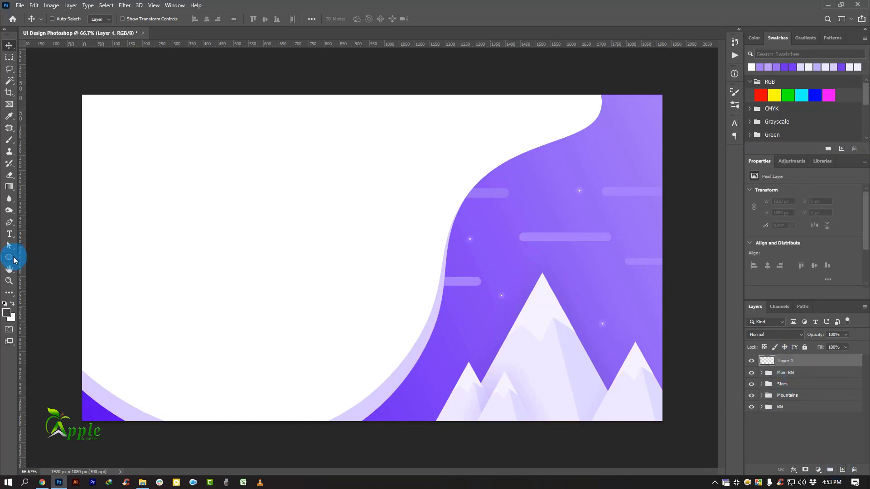
{"action": "left_click_drag", "start_coordinate": [13, 259], "coordinate": [47, 278]}
{"action": "left_click_drag", "start_coordinate": [531, 173], "coordinate": [343, 208]}
{"action": "left_click", "coordinate": [9, 46]}
{"action": "left_click", "coordinate": [524, 175], "text": "ctrl"}
{"action": "left_click", "coordinate": [524, 174], "text": "ctrl"}
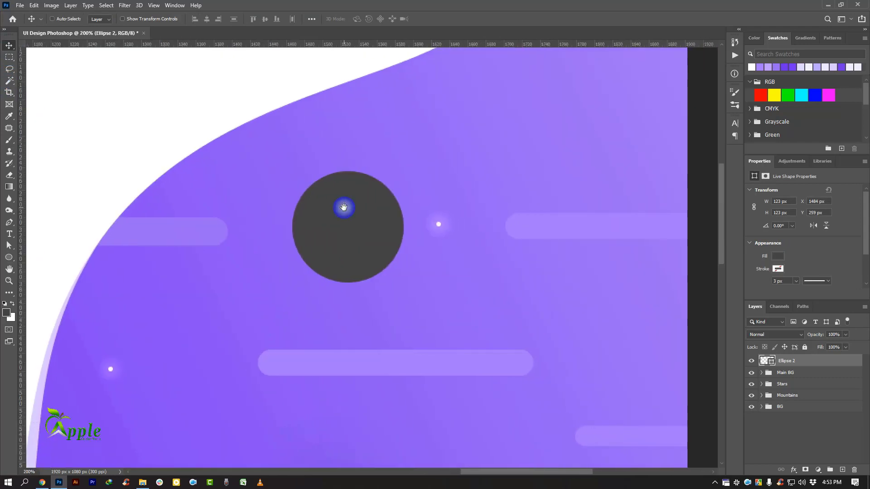
Fill the 123 px circle with white sampled from the wavy panel.
{"action": "double_click", "coordinate": [766, 362]}
{"action": "left_click_drag", "start_coordinate": [167, 142], "coordinate": [154, 130]}
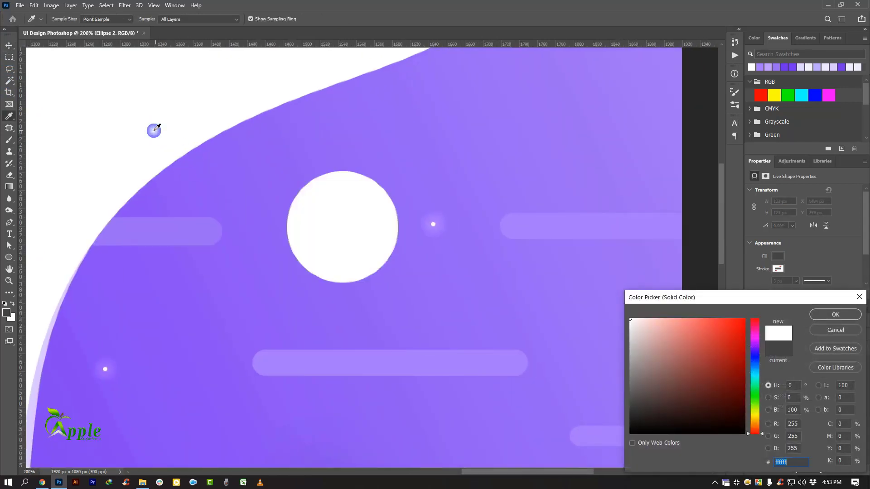
{"action": "left_click", "coordinate": [835, 314]}
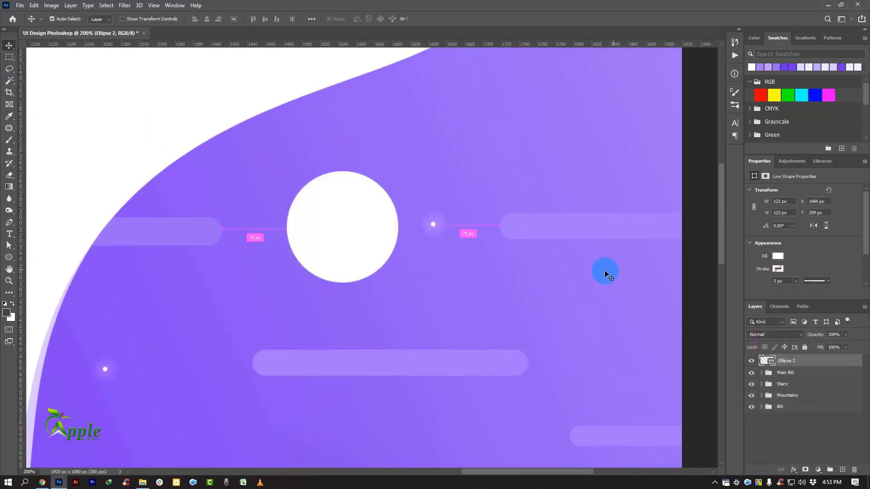
Move the circle's left anchor point toward its right edge to form a crescent, converting the live shape to a regular path.
{"action": "key", "text": "ctrl+minus"}
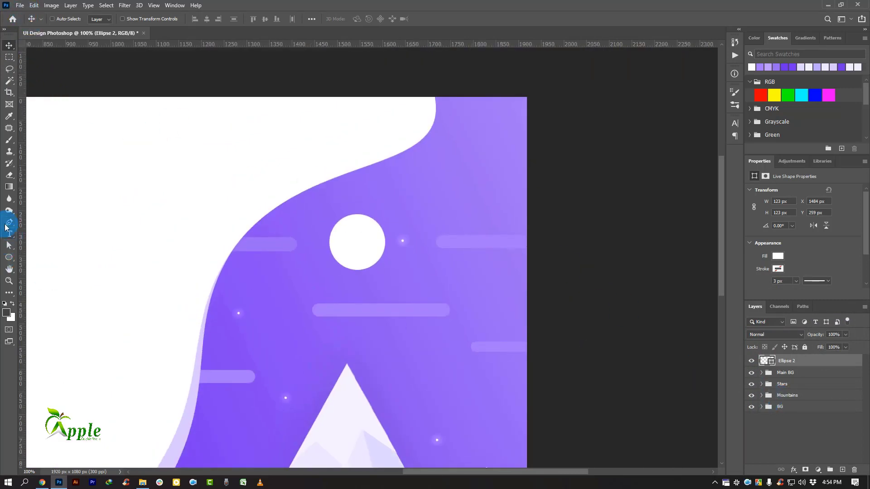
{"action": "left_click_drag", "start_coordinate": [6, 226], "coordinate": [48, 250]}
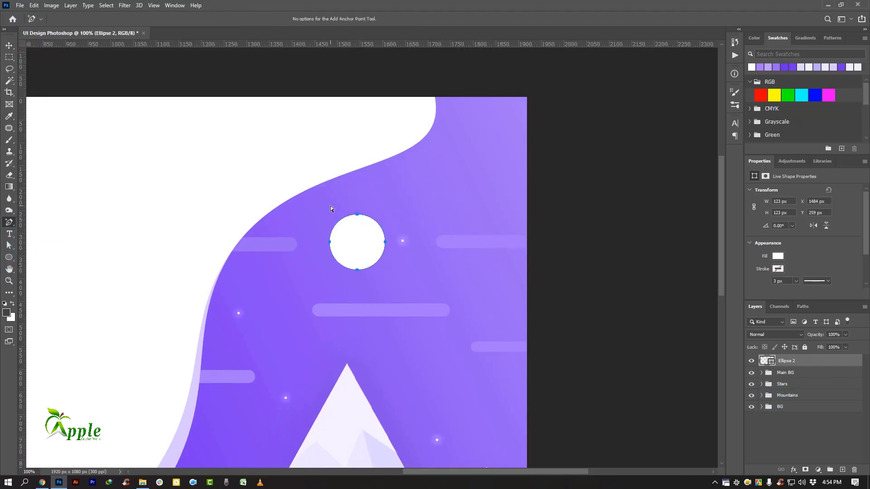
{"action": "left_click_drag", "start_coordinate": [331, 207], "coordinate": [379, 261]}
{"action": "left_click", "coordinate": [331, 245]}
{"action": "left_click", "coordinate": [375, 246]}
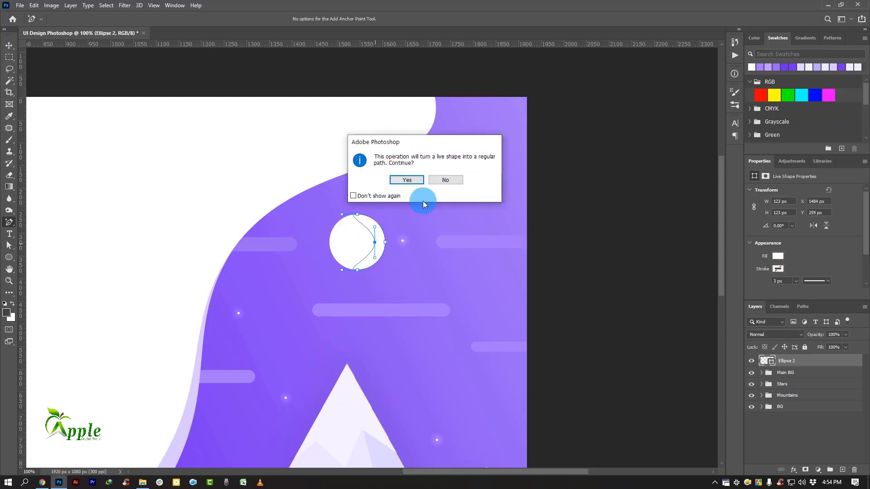
{"action": "left_click", "coordinate": [407, 180]}
Lengthen both direction handles of the crescent's inner anchor point to round the inner curve and sharpen the tips.
{"action": "key", "text": "ctrl+plus"}
{"action": "key", "text": "ctrl+plus"}
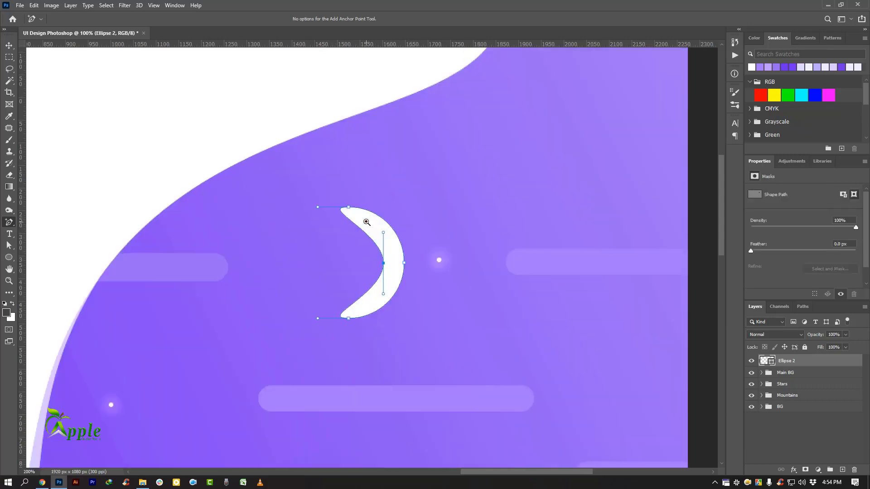
{"action": "left_click_drag", "start_coordinate": [392, 239], "coordinate": [396, 229]}
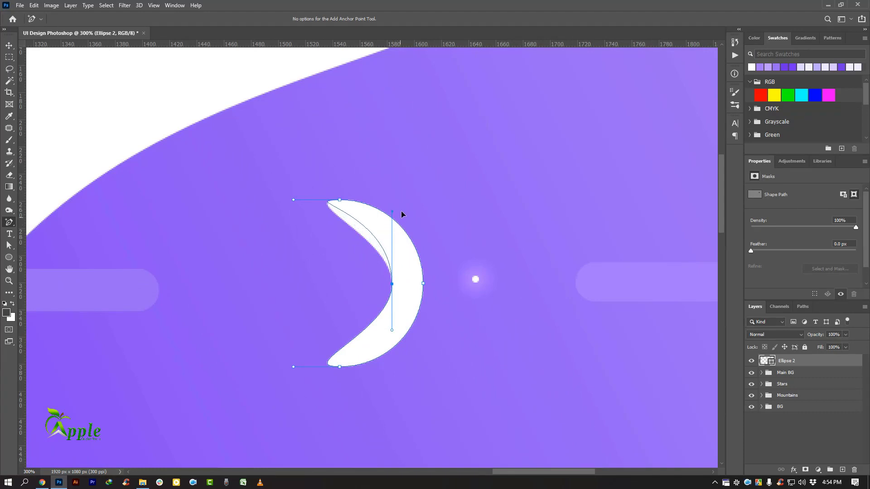
{"action": "left_click_drag", "start_coordinate": [403, 196], "coordinate": [402, 187]}
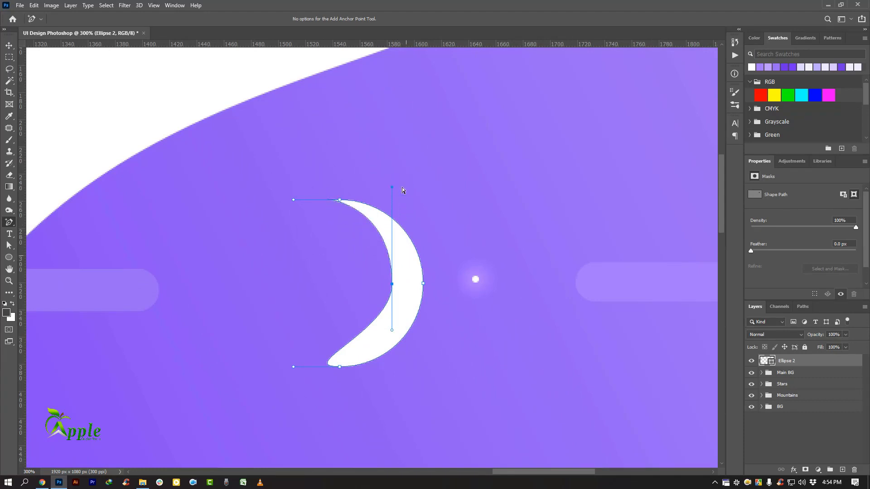
{"action": "left_click", "coordinate": [392, 332]}
{"action": "mouse_move", "coordinate": [389, 376]}
{"action": "left_mouse_down"}
{"action": "mouse_move", "coordinate": [388, 383]}
{"action": "mouse_move", "coordinate": [396, 378]}
{"action": "left_mouse_up"}
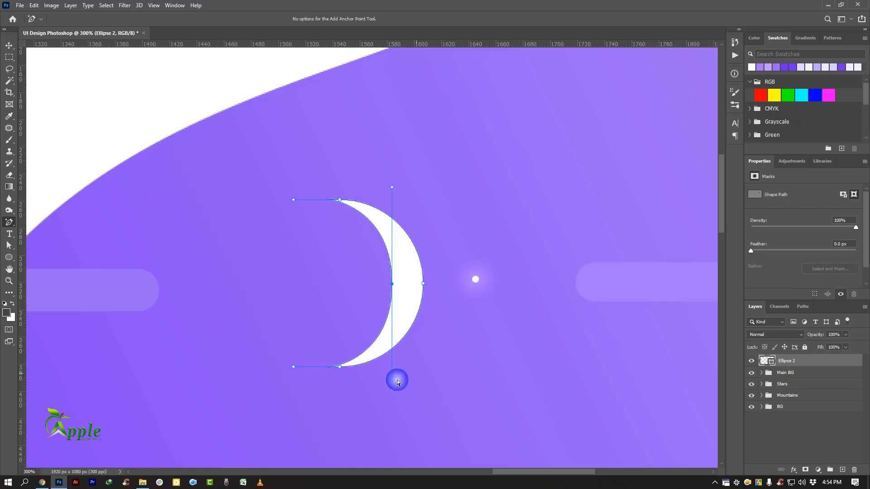
{"action": "left_click", "coordinate": [11, 45]}
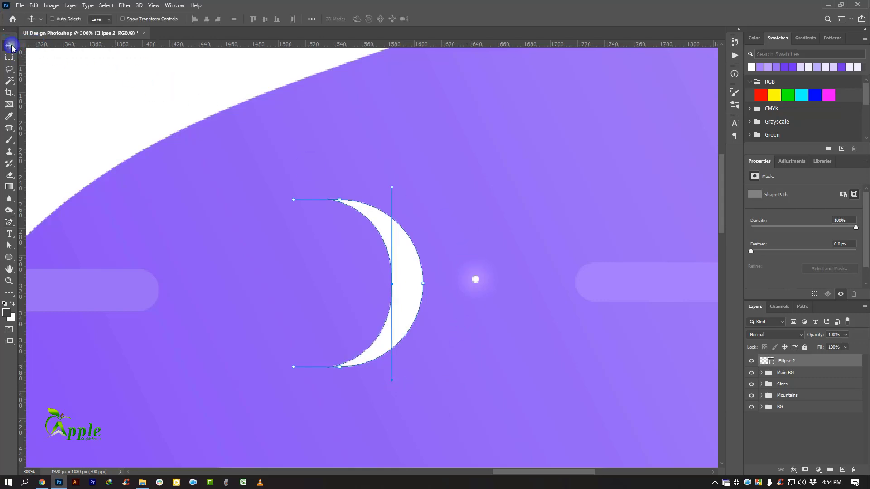
{"action": "left_click", "coordinate": [170, 105]}
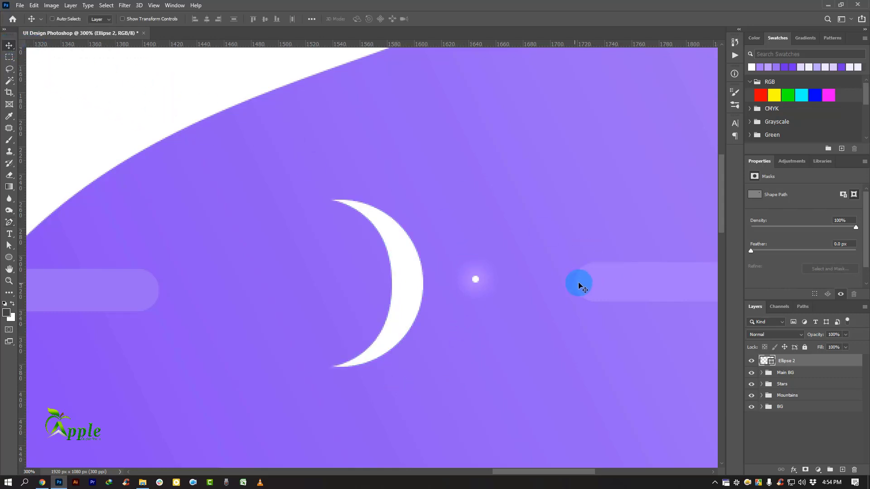
{"action": "key", "text": "ctrl+1"}
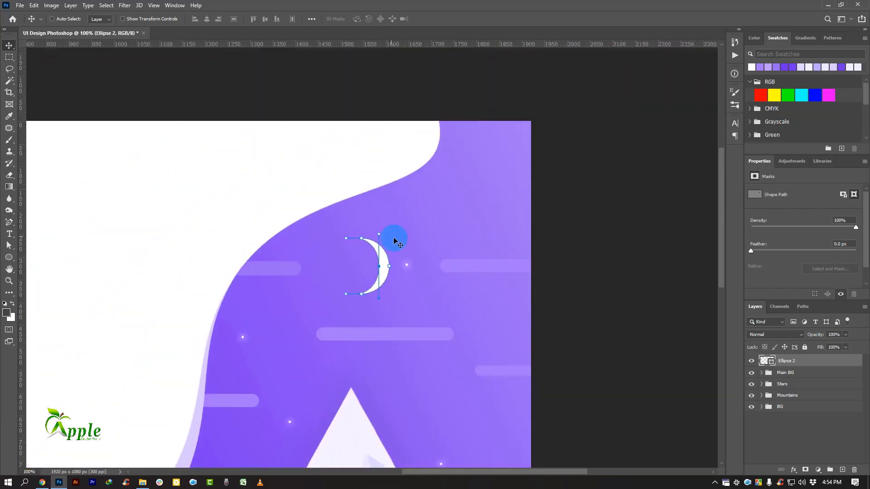
{"action": "left_click", "coordinate": [64, 78]}
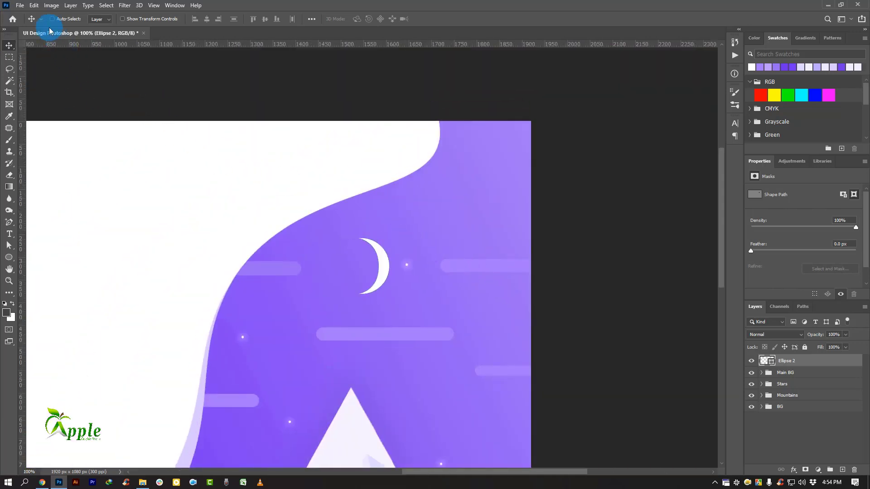
{"action": "left_click", "coordinate": [34, 5]}
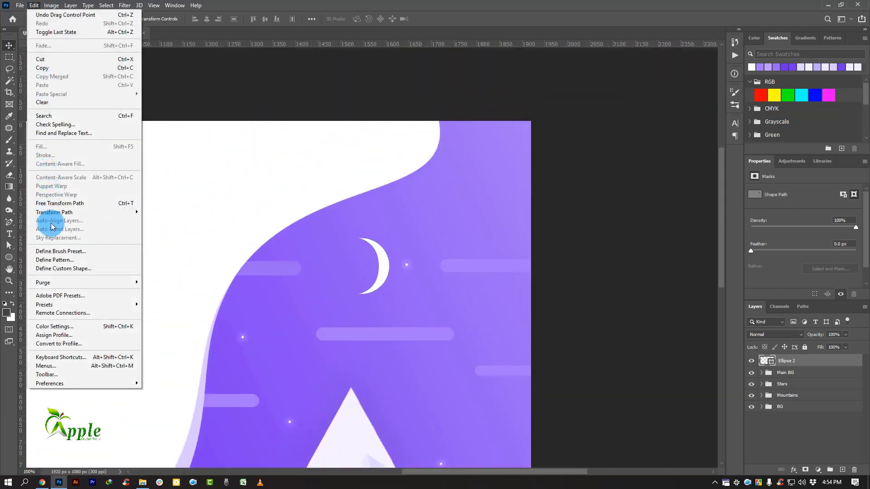
{"action": "left_click", "coordinate": [49, 203]}
{"action": "left_click", "coordinate": [422, 186]}
{"action": "left_click", "coordinate": [99, 86]}
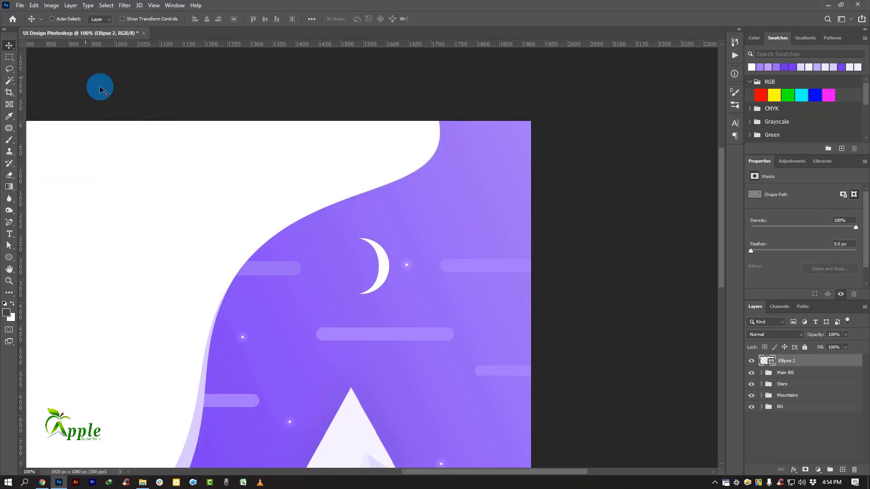
Rotate the crescent moon clockwise with Free Transform so its tips open toward the upper left.
{"action": "left_click", "coordinate": [34, 5]}
{"action": "left_click", "coordinate": [51, 203]}
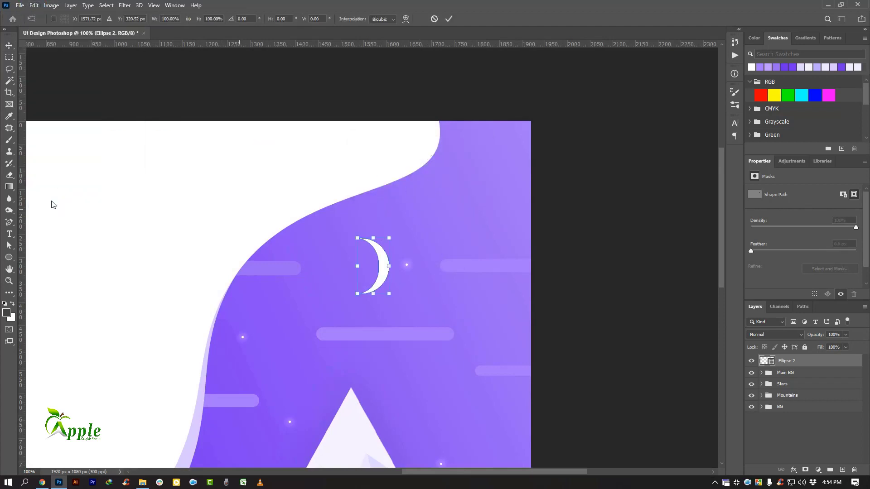
{"action": "left_click_drag", "start_coordinate": [420, 206], "coordinate": [371, 261]}
{"action": "left_click", "coordinate": [448, 19]}
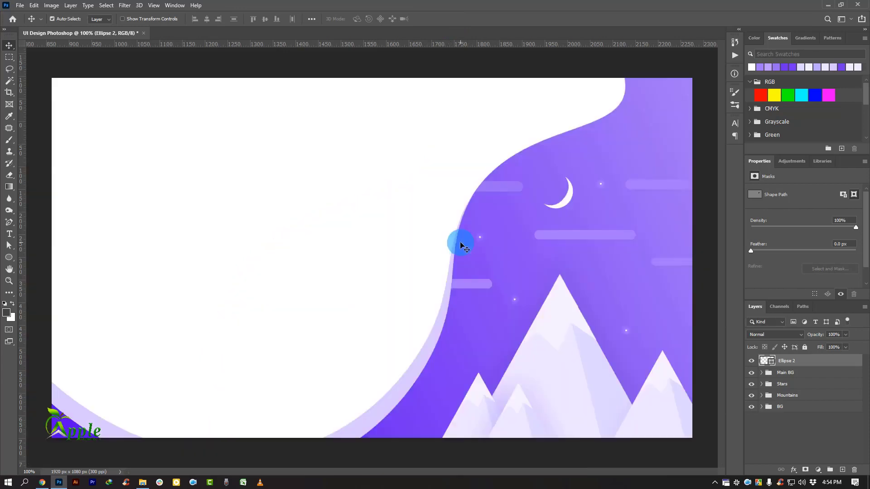
Move the crescent moon layer into the Stars group, above the star layers.
{"action": "key", "text": "ctrl+minus"}
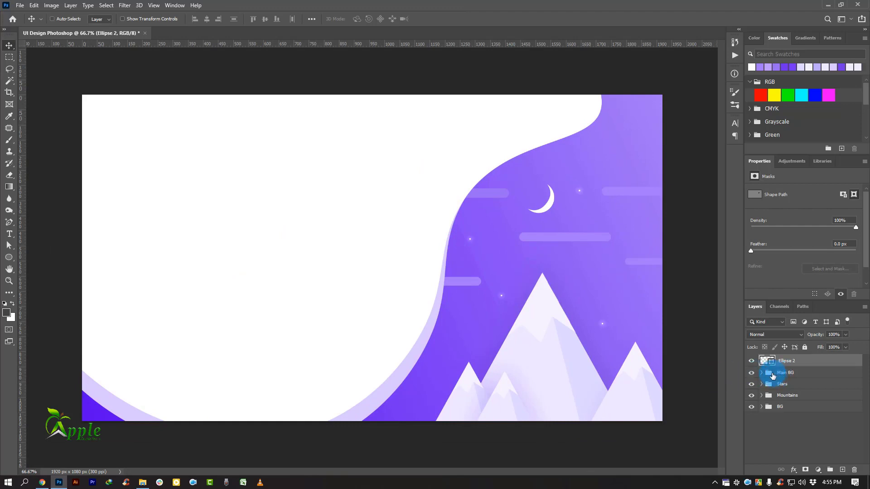
{"action": "left_click", "coordinate": [763, 386]}
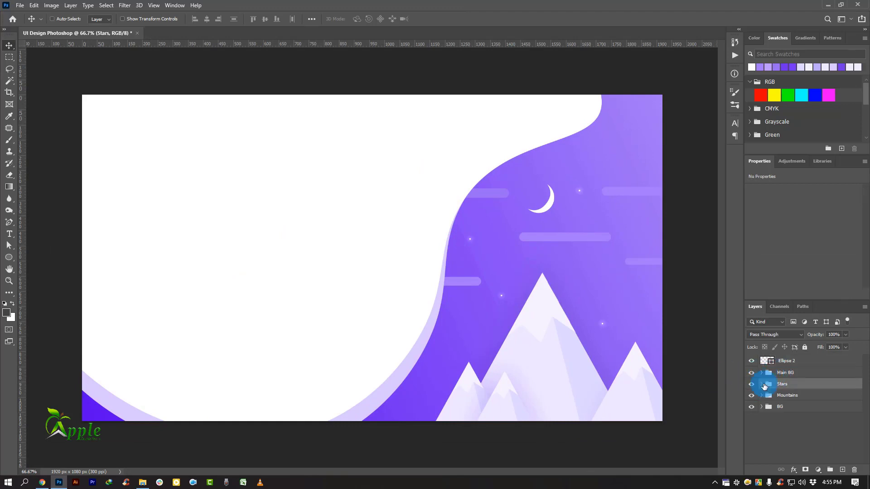
{"action": "left_click", "coordinate": [761, 384]}
{"action": "left_click_drag", "start_coordinate": [788, 361], "coordinate": [798, 401]}
Duplicate the star beside the moon to the moon's left side and scale the copy to 55%.
{"action": "left_click", "coordinate": [798, 400]}
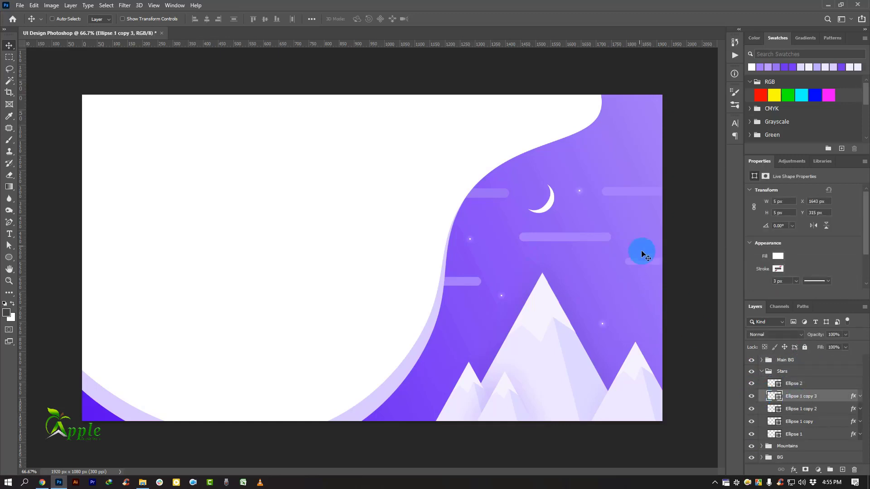
{"action": "left_click_drag", "start_coordinate": [582, 185], "coordinate": [535, 188]}
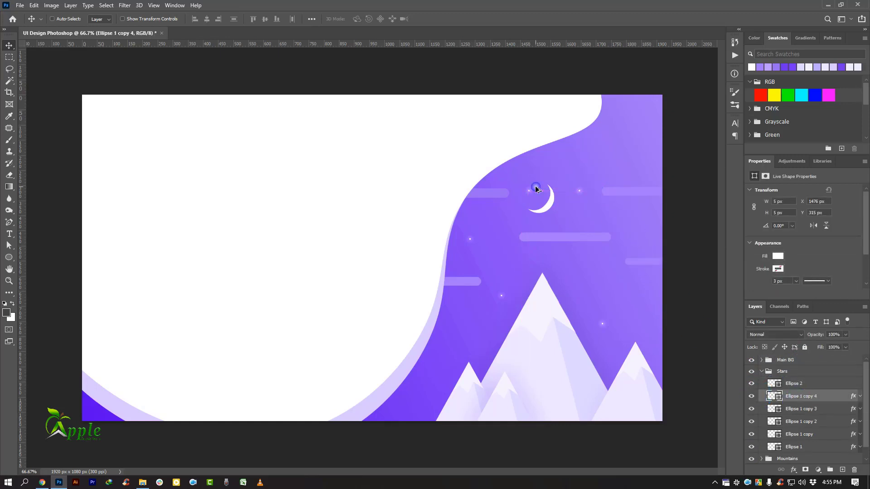
{"action": "key", "text": "ctrl+r"}
{"action": "key", "text": "ctrl+t"}
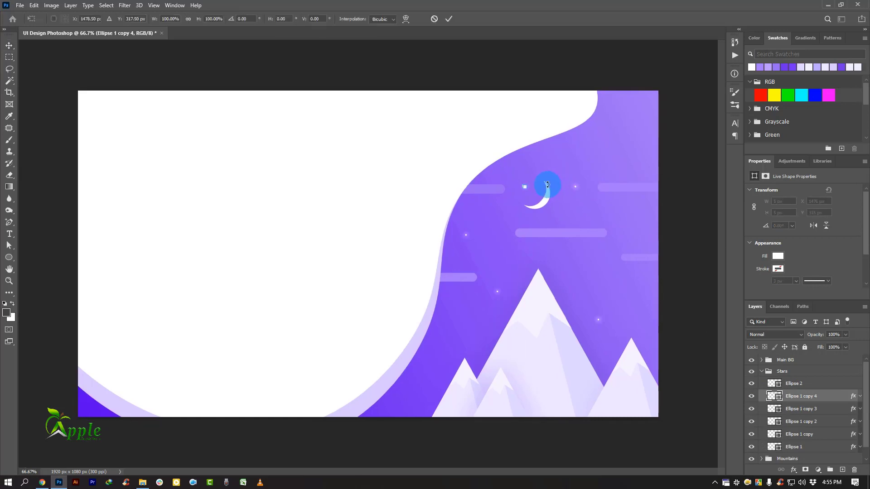
{"action": "key", "text": "ctrl+r"}
{"action": "scroll", "coordinate": [523, 187], "scroll_direction": "up", "scroll_amount": 4}
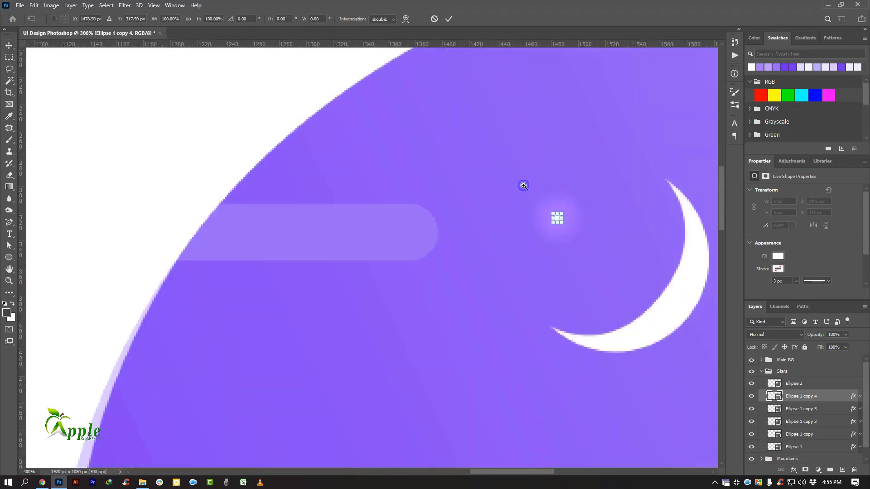
{"action": "left_click_drag", "start_coordinate": [561, 223], "coordinate": [556, 220]}
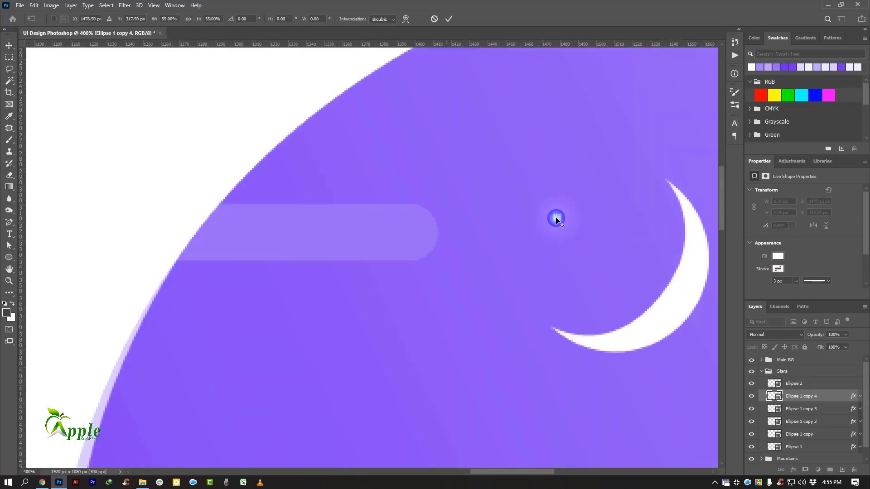
{"action": "left_click", "coordinate": [450, 18]}
{"action": "scroll", "coordinate": [593, 189], "scroll_direction": "down", "scroll_amount": 5}
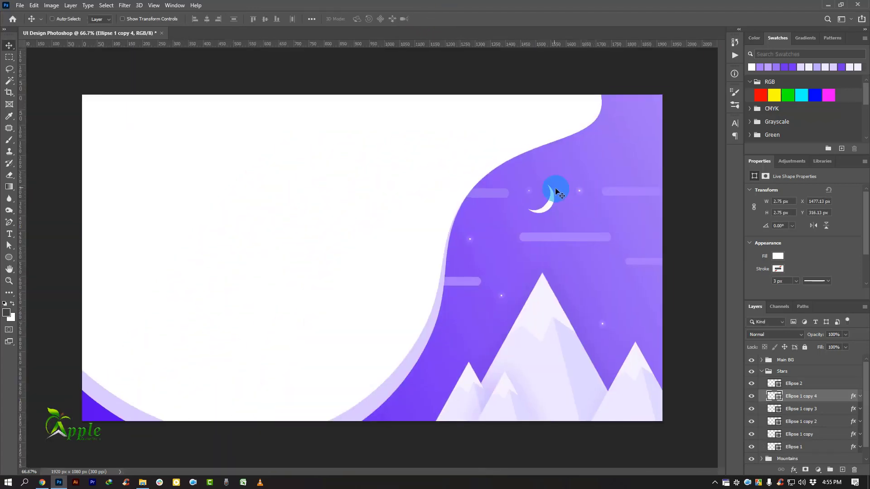
Nudge the small star left of the moon slightly down and collapse the Stars group.
{"action": "left_click_drag", "start_coordinate": [556, 192], "coordinate": [541, 178]}
{"action": "left_click_drag", "start_coordinate": [664, 268], "coordinate": [573, 186]}
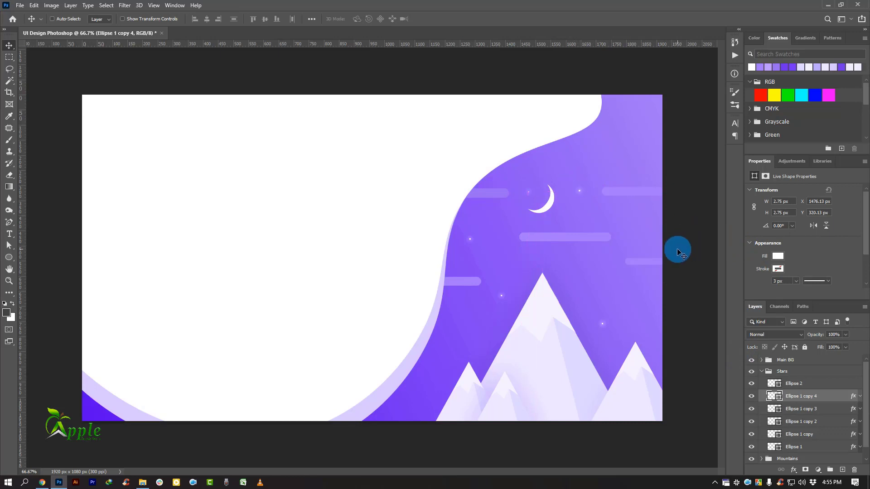
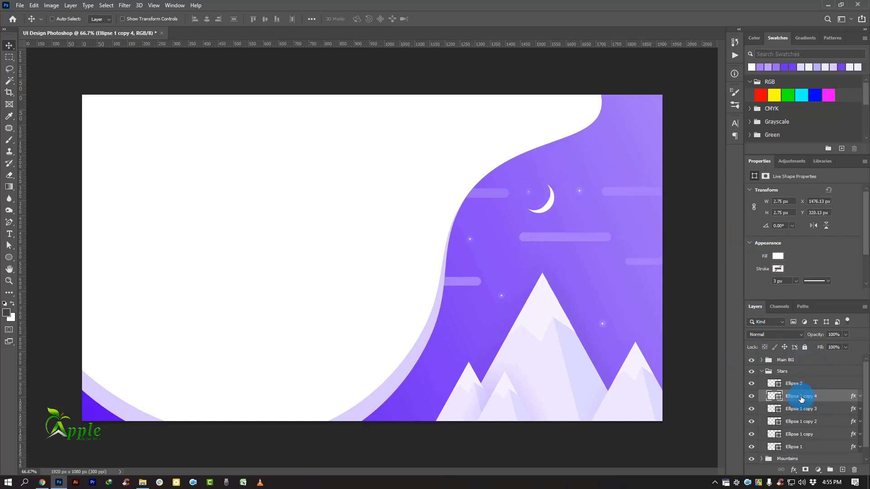
{"action": "left_click", "coordinate": [765, 373]}
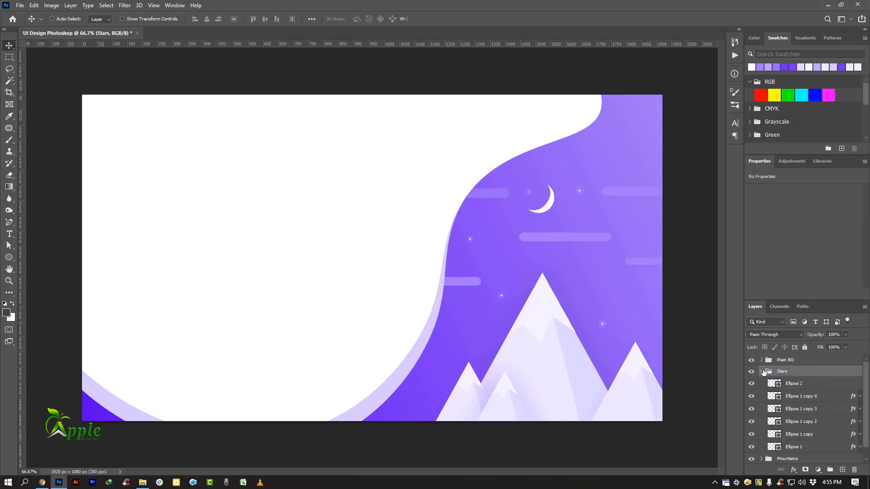
{"action": "left_click", "coordinate": [761, 372]}
{"action": "key", "text": "ctrl+s"}
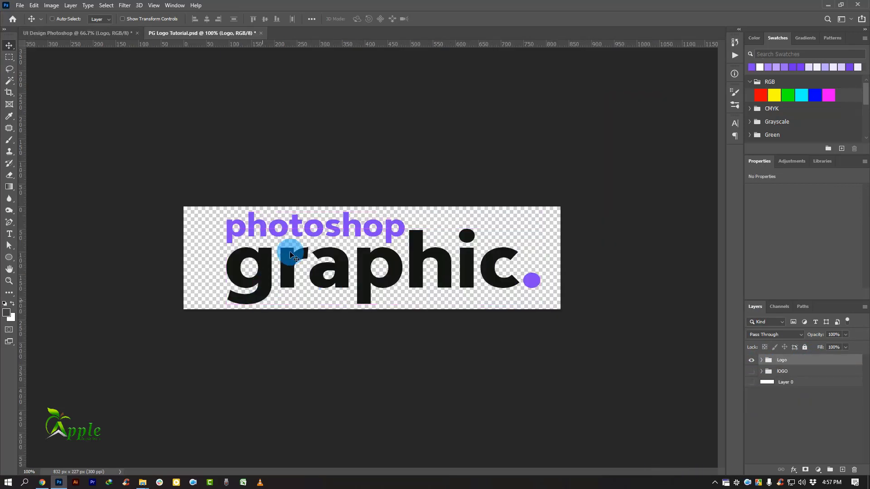
Copy the Logo group from PG Logo Tutorial.psd into the UI design, scale it down and place it at the white panel's upper left.
{"action": "left_click_drag", "start_coordinate": [290, 250], "coordinate": [152, 138]}
{"action": "key", "text": "ctrl+t"}
{"action": "left_click", "coordinate": [455, 28]}
{"action": "scroll", "coordinate": [165, 107], "scroll_direction": "up", "scroll_amount": 1}
{"action": "left_click", "coordinate": [288, 130]}
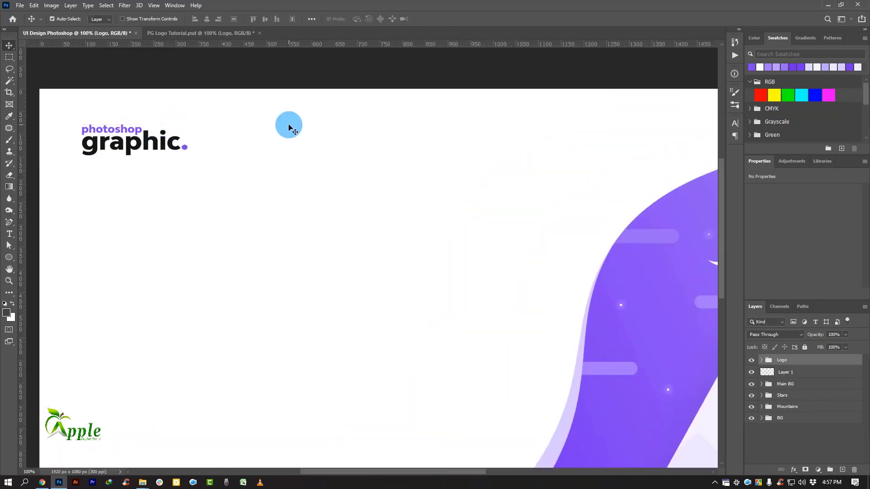
{"action": "key", "text": "ctrl+minus"}
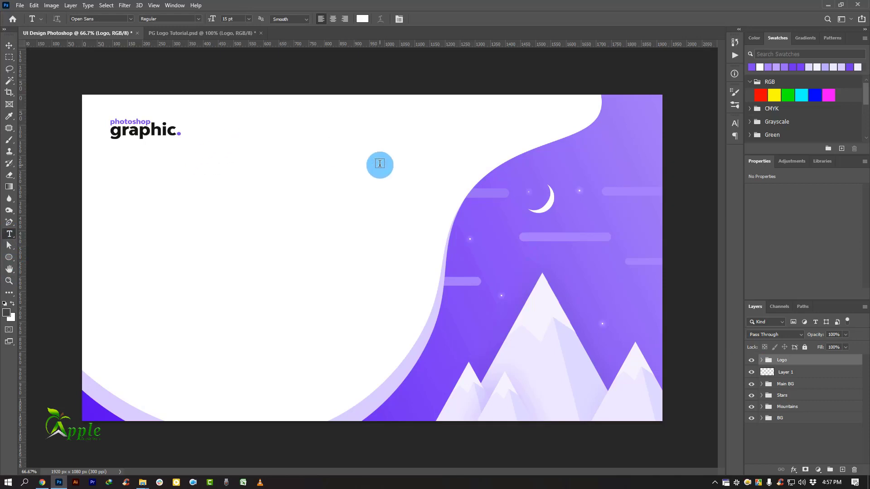
Add the text HOME to the right of the logo and set its colour to dark grey 232323.
{"action": "left_click", "coordinate": [262, 128]}
{"action": "type", "text": "Home"}
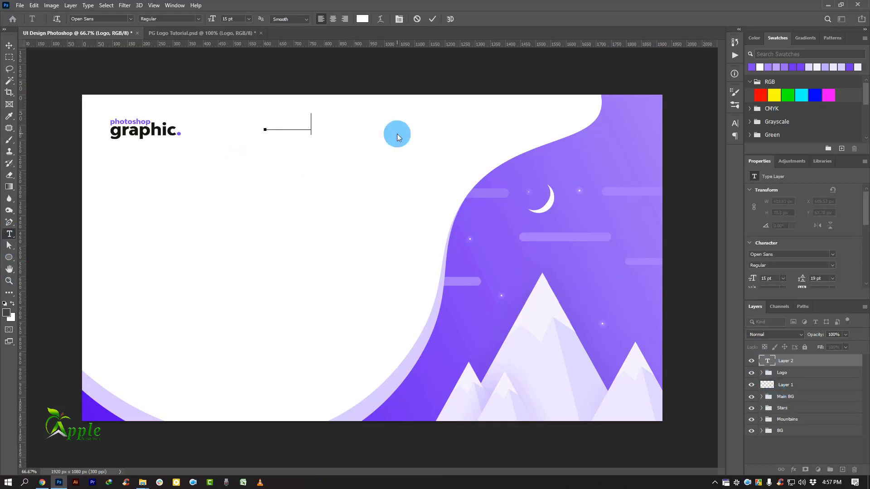
{"action": "key", "text": "ctrl+a"}
{"action": "left_click", "coordinate": [362, 19]}
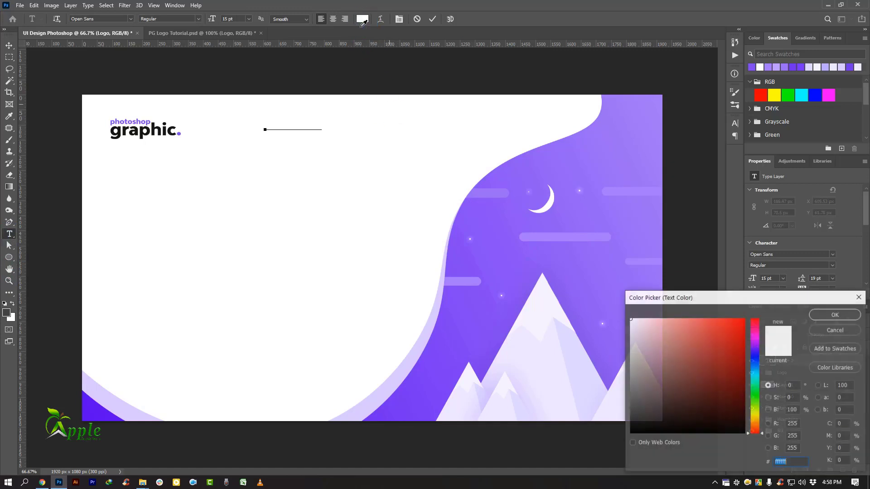
{"action": "left_click_drag", "start_coordinate": [648, 358], "coordinate": [629, 415]}
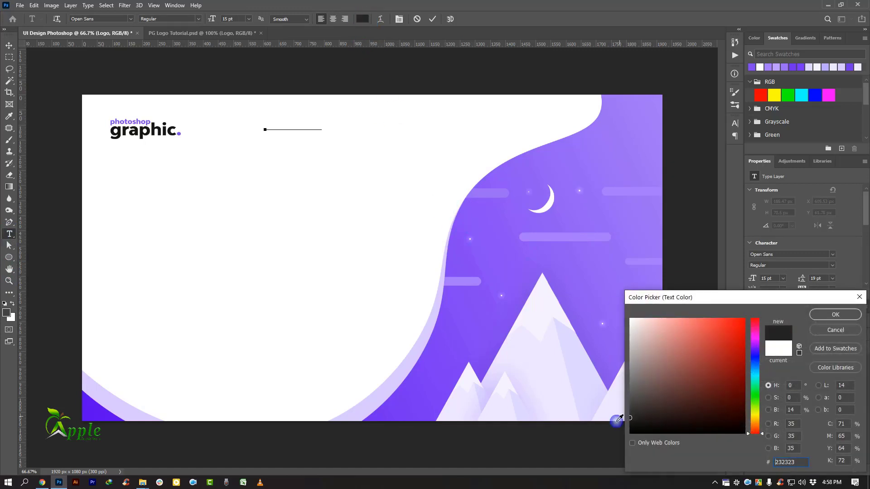
{"action": "left_click", "coordinate": [828, 316]}
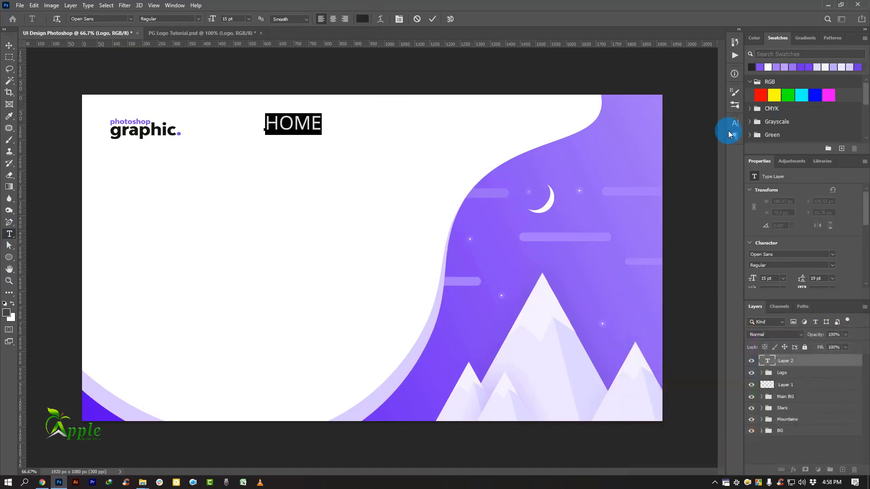
Change the HOME text's font to Akrobat Regular.
{"action": "left_click", "coordinate": [730, 123]}
{"action": "left_click", "coordinate": [664, 136]}
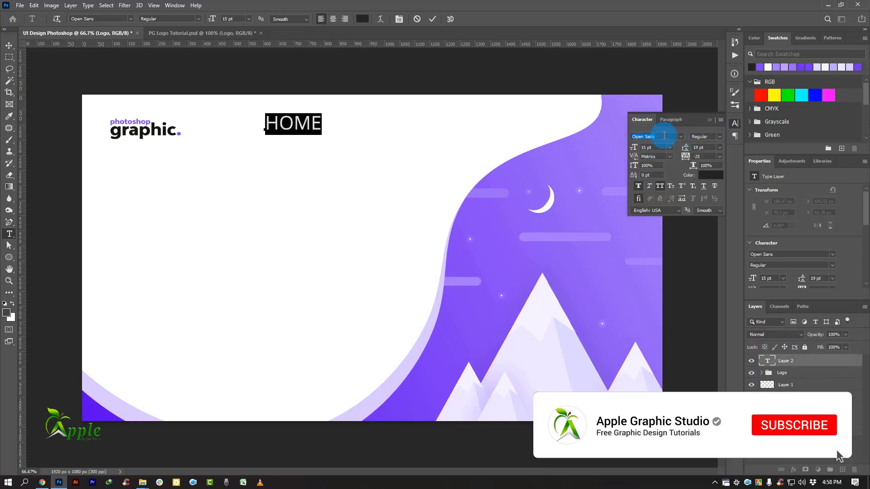
{"action": "type", "text": "Akrobat"}
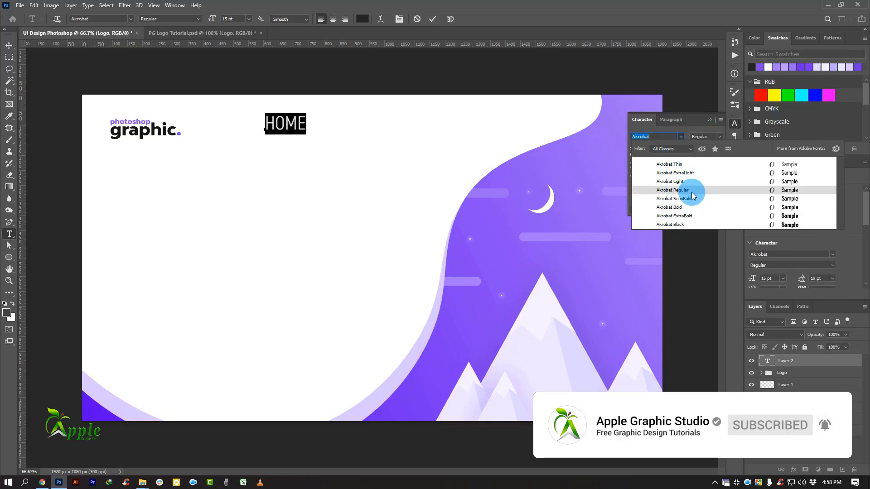
{"action": "left_click", "coordinate": [692, 190]}
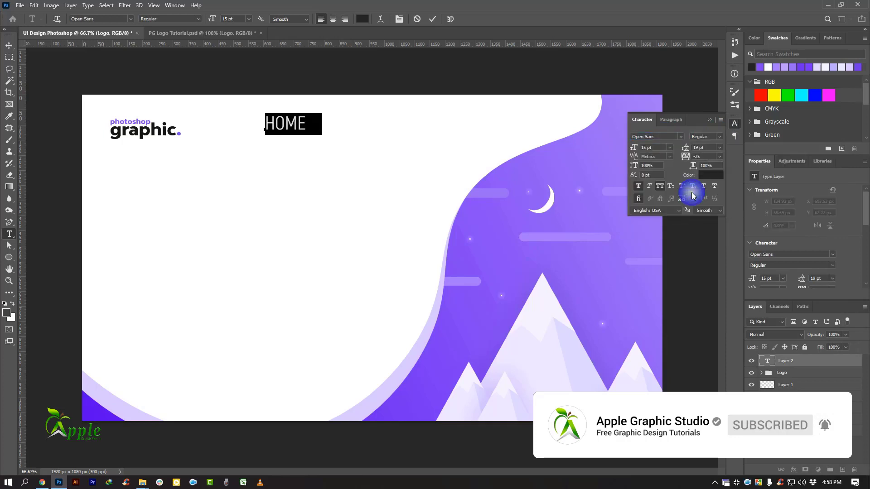
{"action": "left_click", "coordinate": [432, 18]}
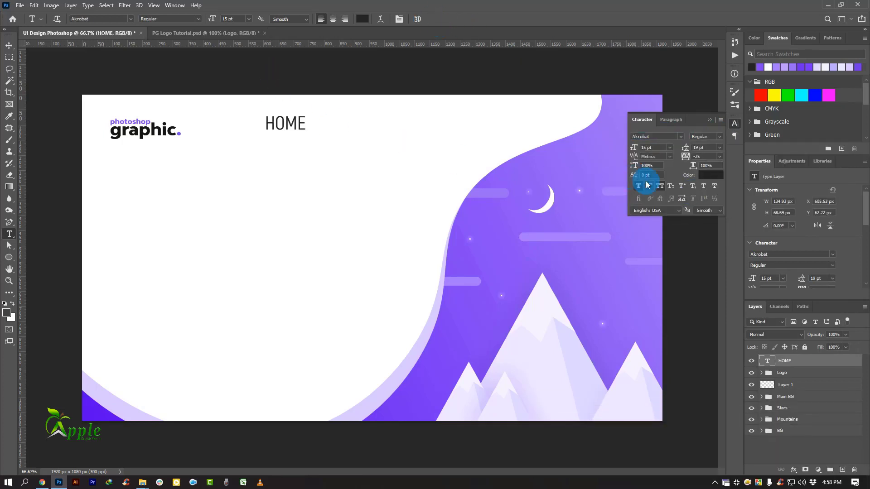
Set the HOME text's size to 8 pt.
{"action": "left_click", "coordinate": [654, 148]}
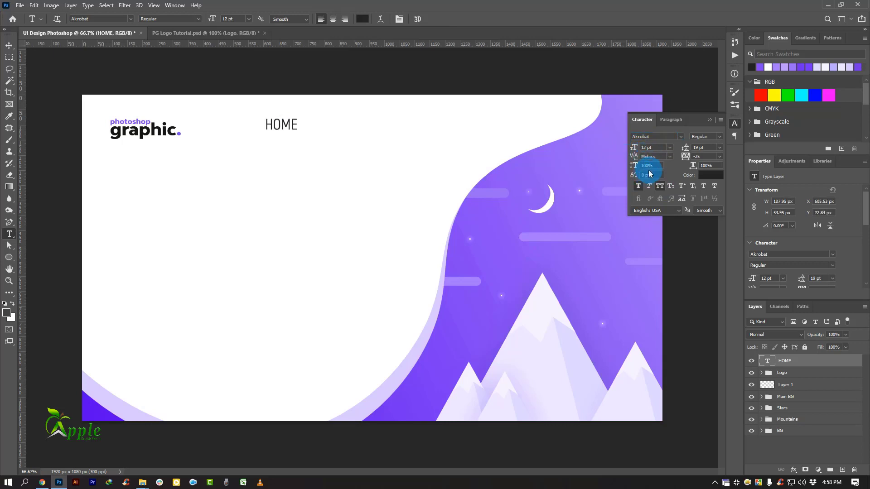
{"action": "left_click", "coordinate": [648, 146]}
{"action": "type", "text": "10"}
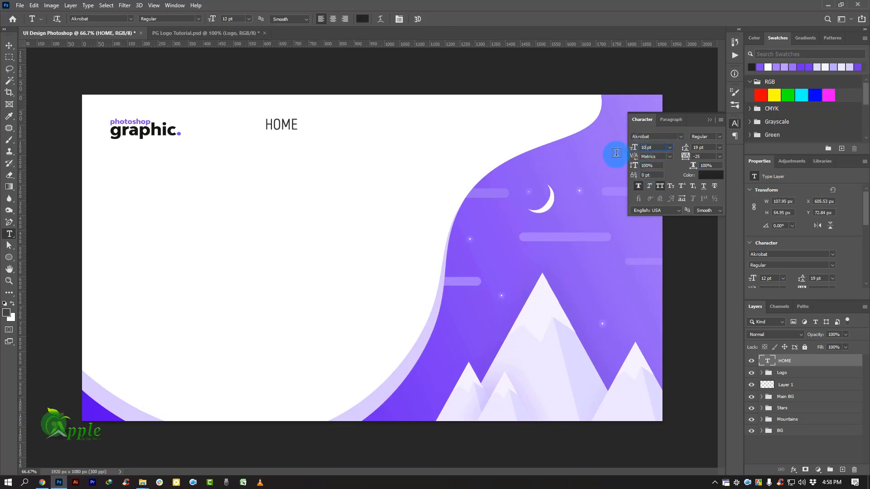
{"action": "key", "text": "Return"}
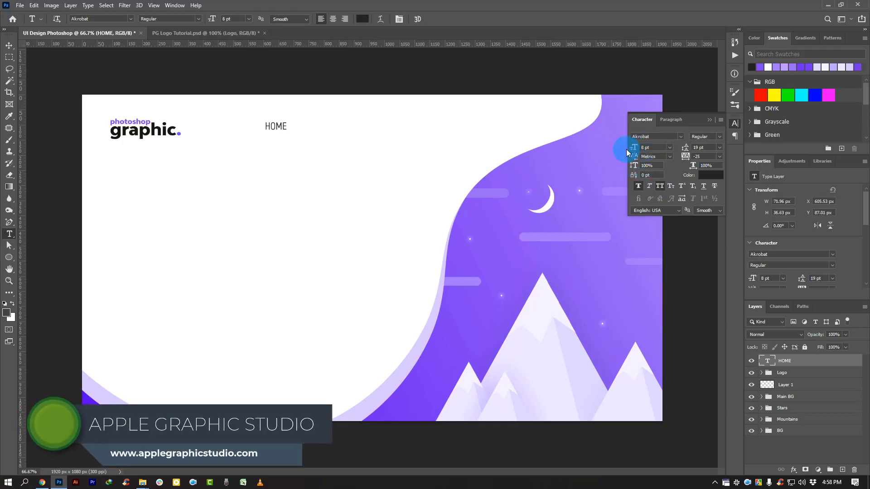
{"action": "left_click", "coordinate": [706, 122]}
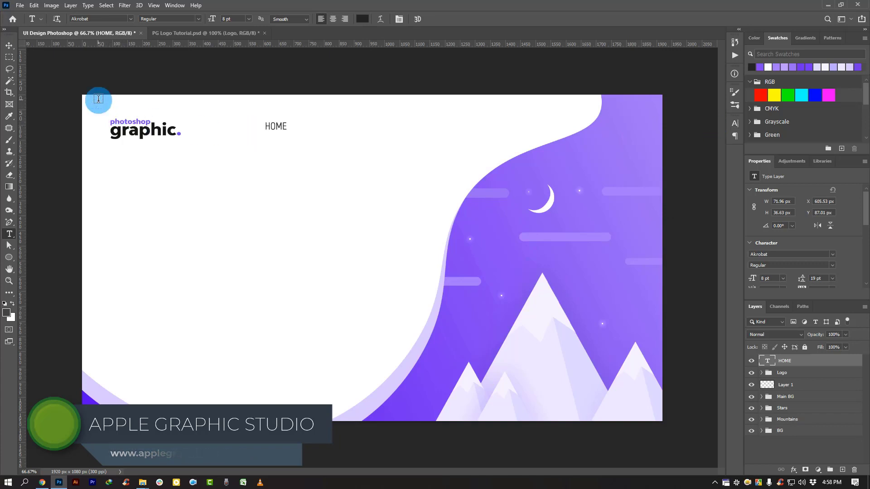
Duplicate the HOME text to its right on the same line and change the copy's wording to PAGES.
{"action": "left_click", "coordinate": [8, 46]}
{"action": "left_click_drag", "start_coordinate": [284, 129], "coordinate": [332, 129]}
{"action": "left_click", "coordinate": [384, 147]}
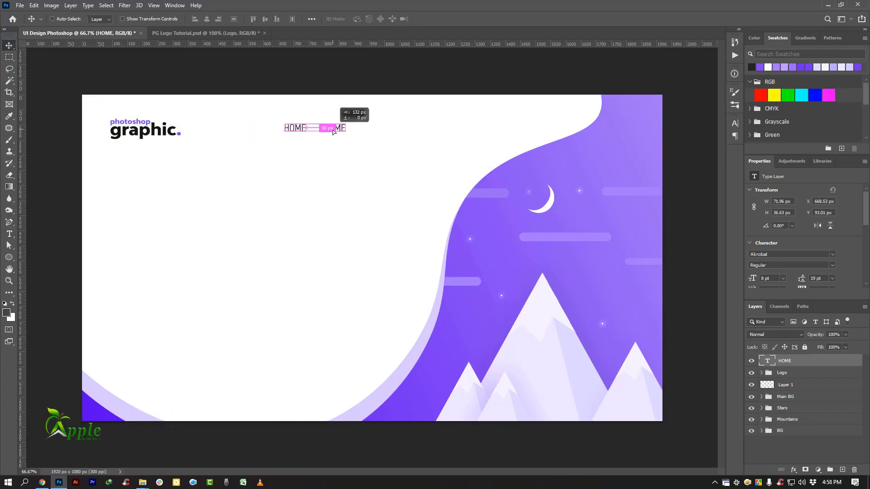
{"action": "left_click", "coordinate": [417, 142]}
{"action": "left_click", "coordinate": [129, 177]}
{"action": "left_click", "coordinate": [9, 234]}
{"action": "double_click", "coordinate": [333, 128]}
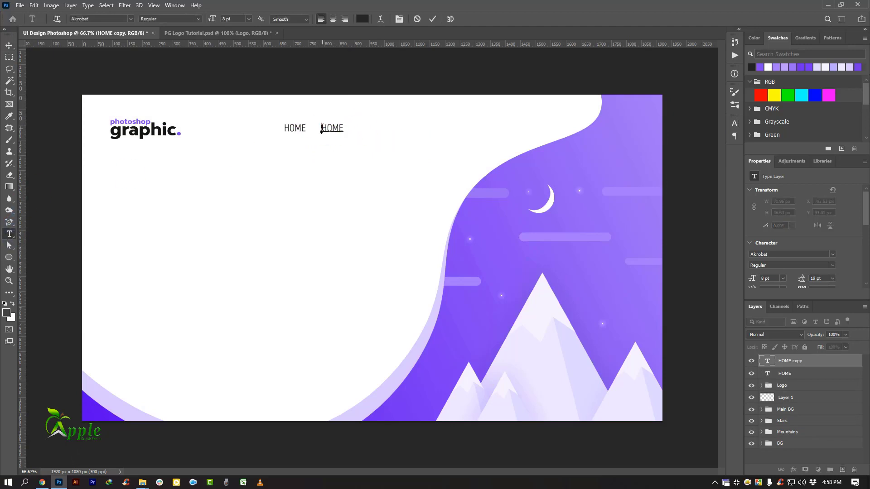
{"action": "type", "text": "PAGES"}
Duplicate the PAGES text to its right with matching spacing and change the copy's wording to ABOUT.
{"action": "left_click", "coordinate": [9, 46]}
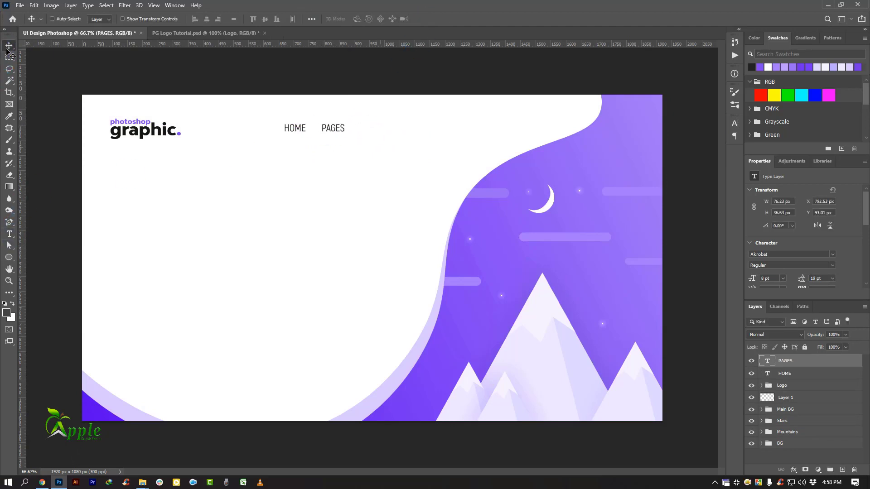
{"action": "left_click_drag", "start_coordinate": [332, 129], "coordinate": [371, 128], "text": "alt"}
{"action": "left_click", "coordinate": [9, 234]}
{"action": "double_click", "coordinate": [371, 128]}
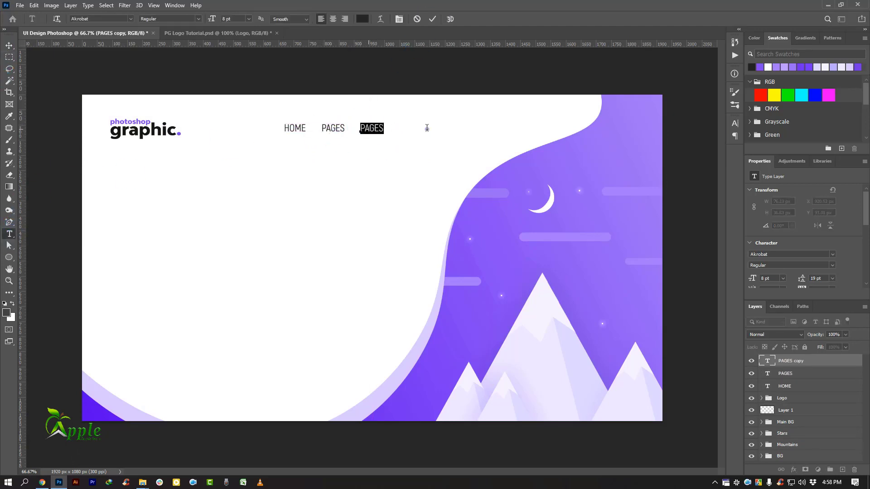
{"action": "type", "text": "ABOUT"}
{"action": "left_click", "coordinate": [432, 18]}
{"action": "left_click", "coordinate": [9, 45]}
{"action": "left_click_drag", "start_coordinate": [372, 129], "coordinate": [411, 129], "text": "alt"}
{"action": "key", "text": "ctrl+z"}
{"action": "key", "text": "ctrl+z"}
{"action": "left_click", "coordinate": [391, 116], "text": "ctrl"}
{"action": "left_click", "coordinate": [391, 117], "text": "ctrl"}
{"action": "key", "text": "ctrl+z"}
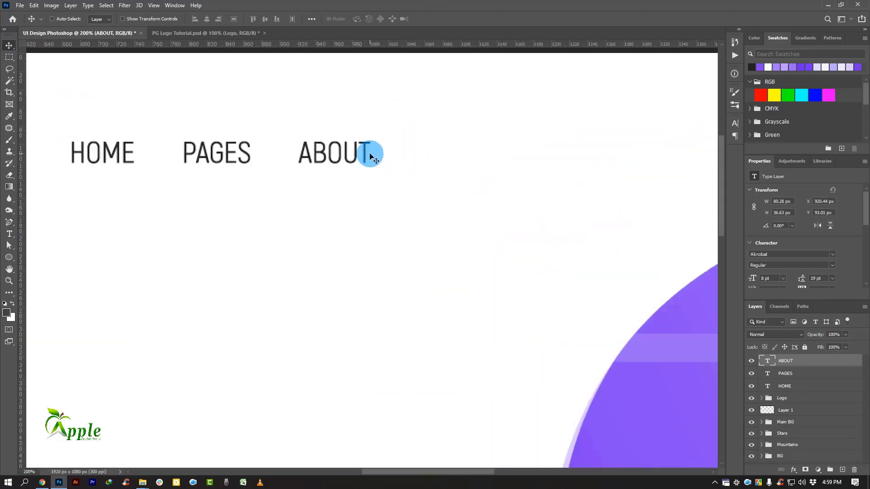
Duplicate the ABOUT text to its right and change the copy's wording to CONTACT.
{"action": "left_click_drag", "start_coordinate": [369, 155], "coordinate": [474, 200]}
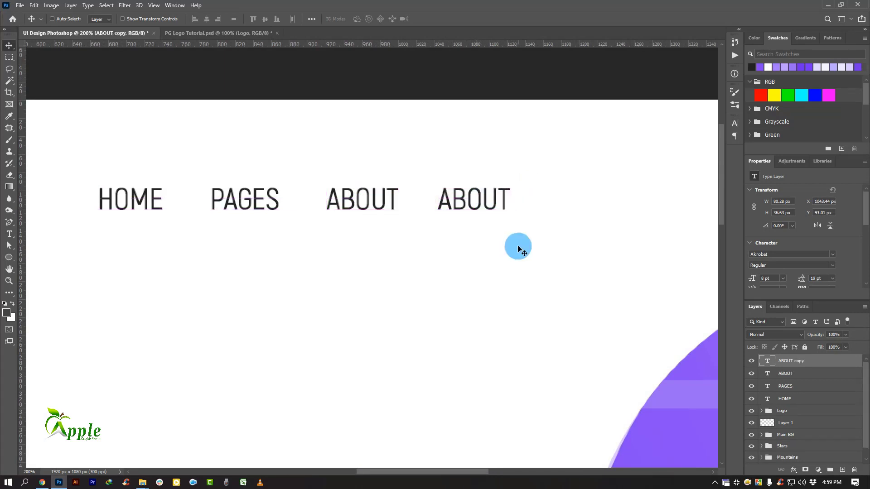
{"action": "key", "text": "ctrl+0"}
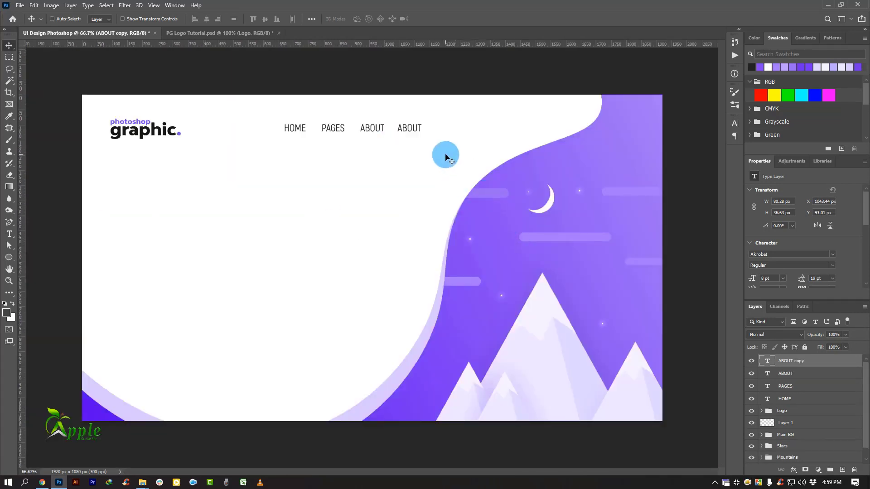
{"action": "left_click", "coordinate": [9, 234]}
{"action": "double_click", "coordinate": [403, 129]}
{"action": "type", "text": "C"}
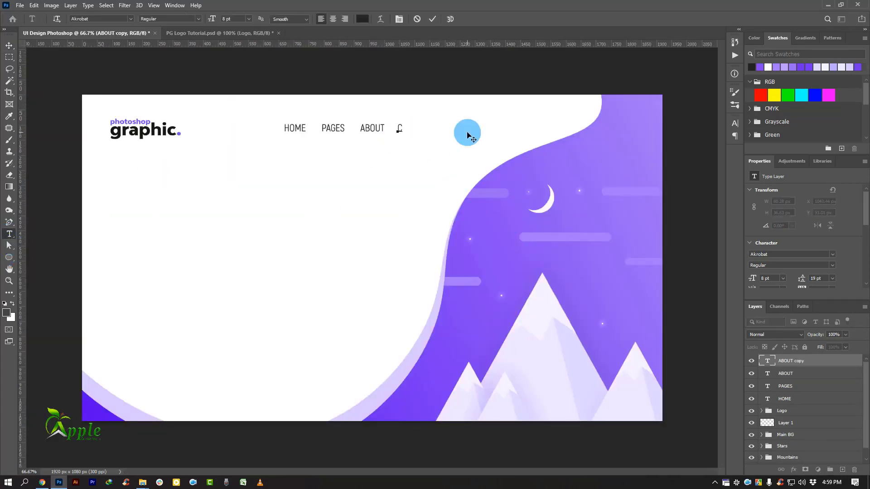
{"action": "type", "text": "ONTACT"}
{"action": "left_click", "coordinate": [433, 19]}
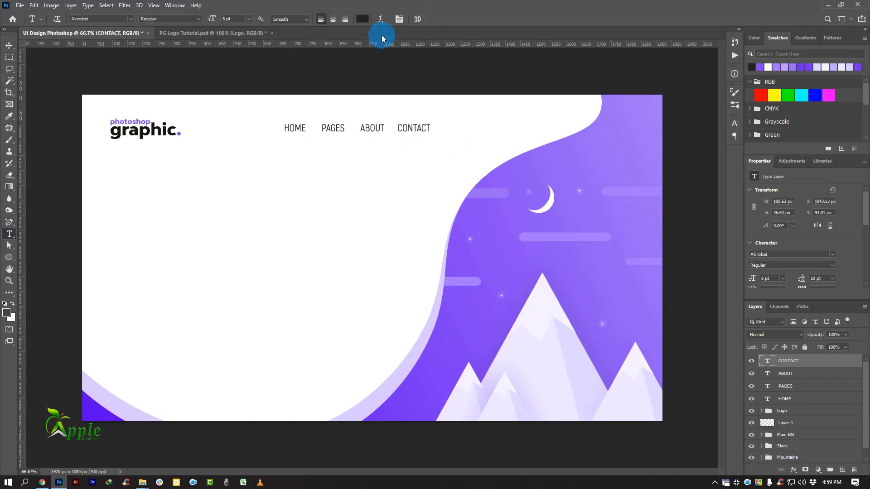
Group the four menu text layers as Menu and shift the menu right along the header.
{"action": "key", "text": "v"}
{"action": "left_click", "coordinate": [797, 398], "text": "shift"}
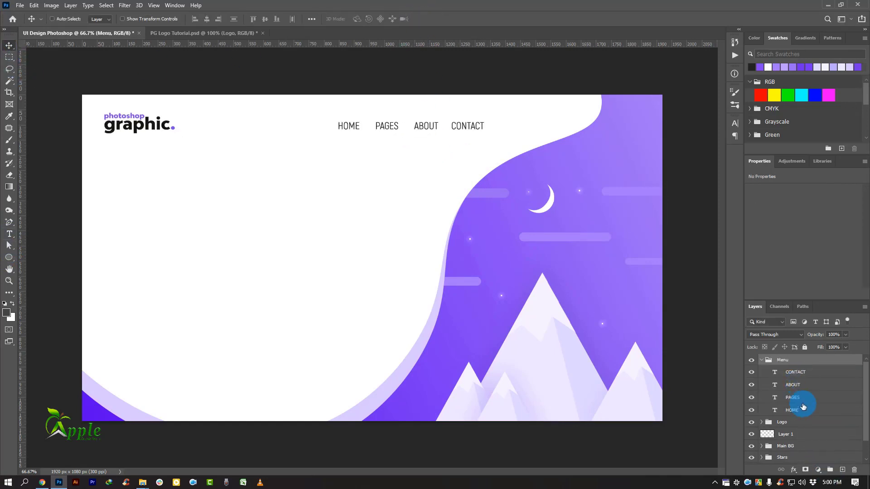
Recolour the HOME text with the violet sampled from the background near the wave's lower edge.
{"action": "left_click", "coordinate": [797, 413]}
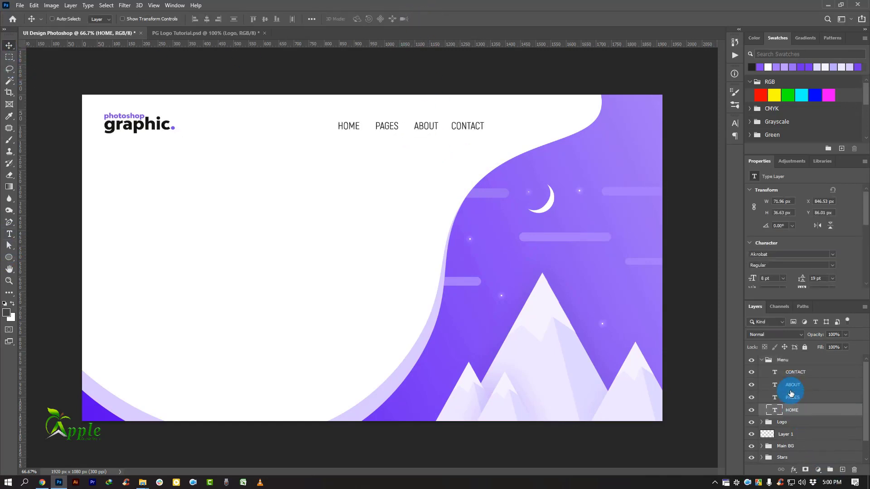
{"action": "left_click", "coordinate": [731, 123]}
{"action": "left_click", "coordinate": [710, 175]}
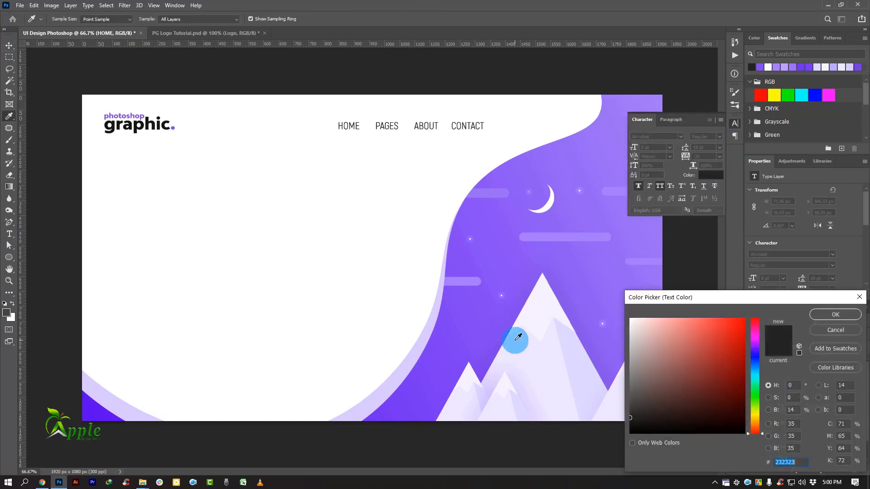
{"action": "left_click", "coordinate": [414, 398]}
{"action": "left_click", "coordinate": [821, 314]}
{"action": "left_click", "coordinate": [761, 162]}
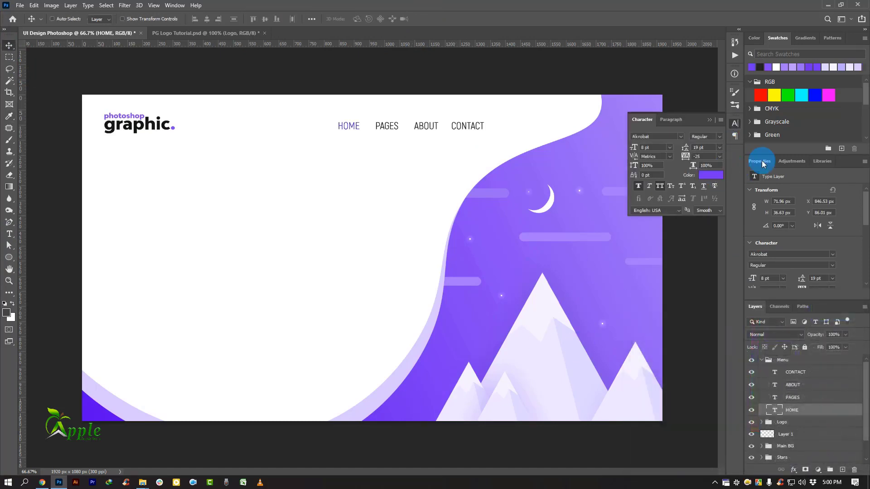
{"action": "left_click", "coordinate": [708, 120]}
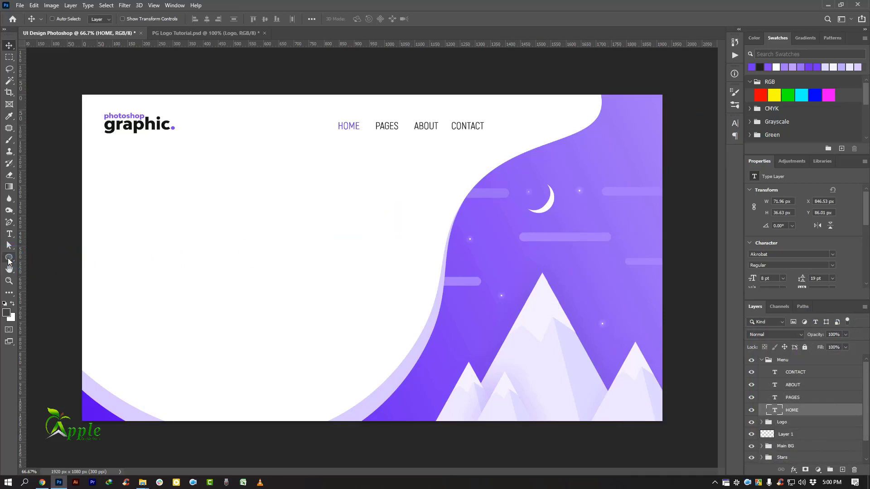
Draw a thin horizontal rectangle just beneath the HOME text, spanning the width of the word.
{"action": "left_click", "coordinate": [9, 258]}
{"action": "left_click", "coordinate": [43, 259]}
{"action": "scroll", "coordinate": [348, 127], "scroll_direction": "up", "scroll_amount": 3}
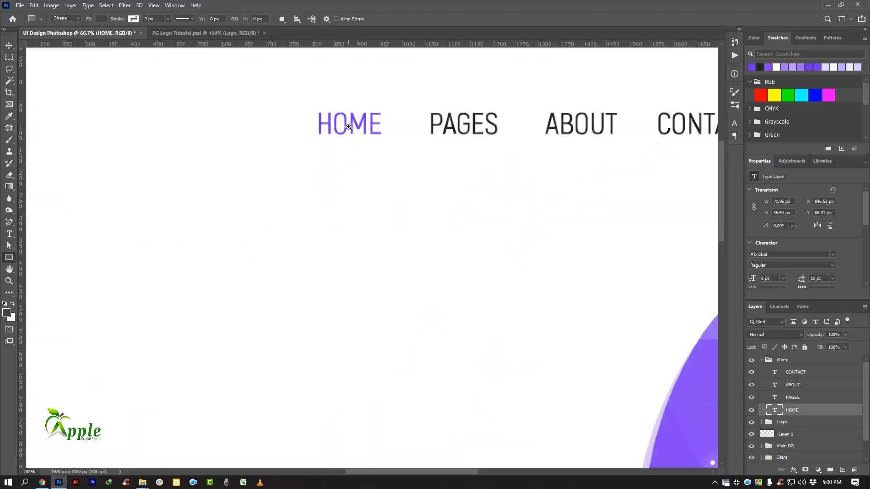
{"action": "left_click_drag", "start_coordinate": [303, 149], "coordinate": [395, 150]}
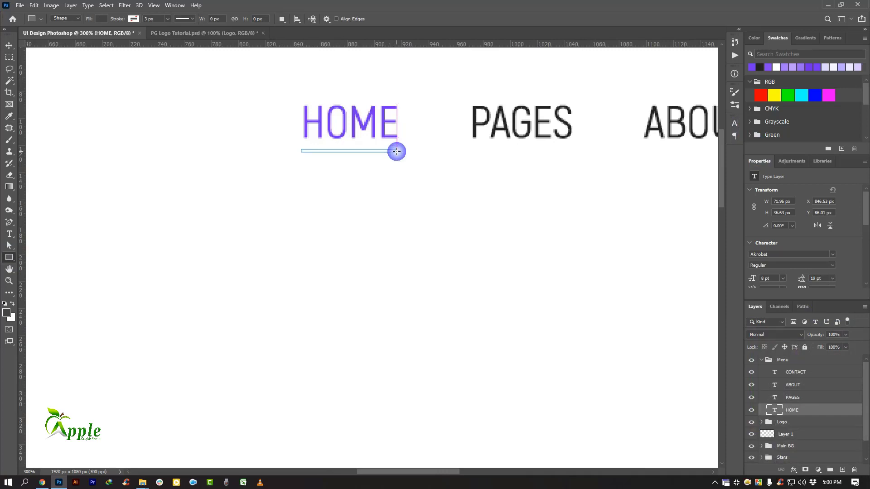
Nudge the underline rectangle up slightly closer to the HOME text.
{"action": "left_click", "coordinate": [9, 46]}
{"action": "left_click_drag", "start_coordinate": [445, 176], "coordinate": [423, 171]}
{"action": "key", "text": "ctrl+t"}
{"action": "scroll", "coordinate": [382, 132], "scroll_direction": "up", "scroll_amount": 4}
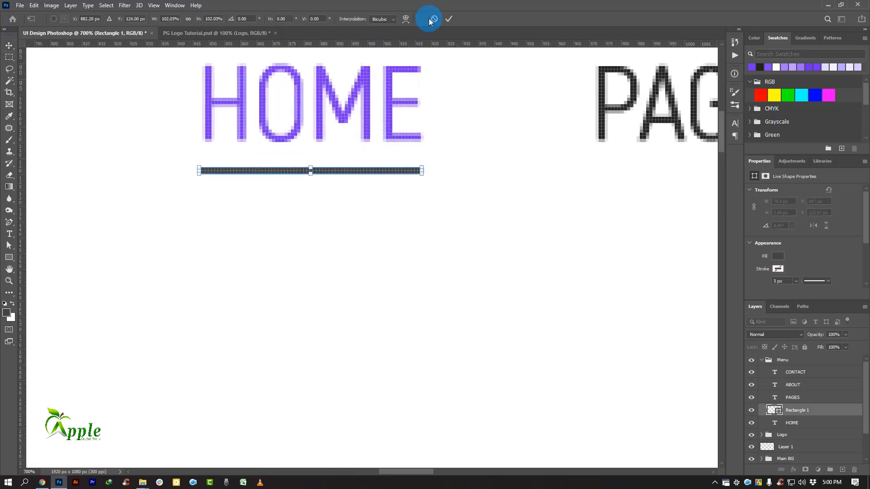
{"action": "left_click", "coordinate": [429, 19]}
{"action": "key", "text": "Up"}
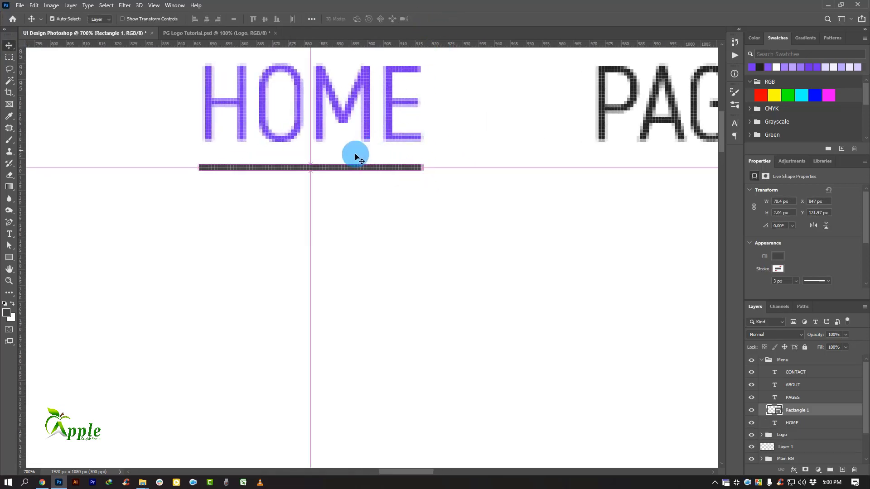
Adjust both ends of the underline rectangle so its width matches the HOME lettering.
{"action": "key", "text": "ctrl+t"}
{"action": "left_click_drag", "start_coordinate": [197, 167], "coordinate": [201, 168]}
{"action": "left_click", "coordinate": [448, 19]}
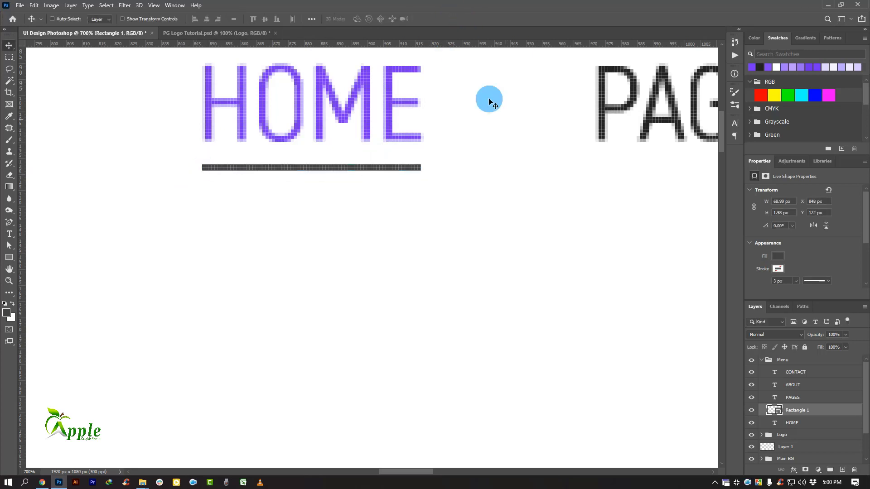
{"action": "key", "text": "ctrl+t"}
{"action": "left_click_drag", "start_coordinate": [420, 168], "coordinate": [423, 168]}
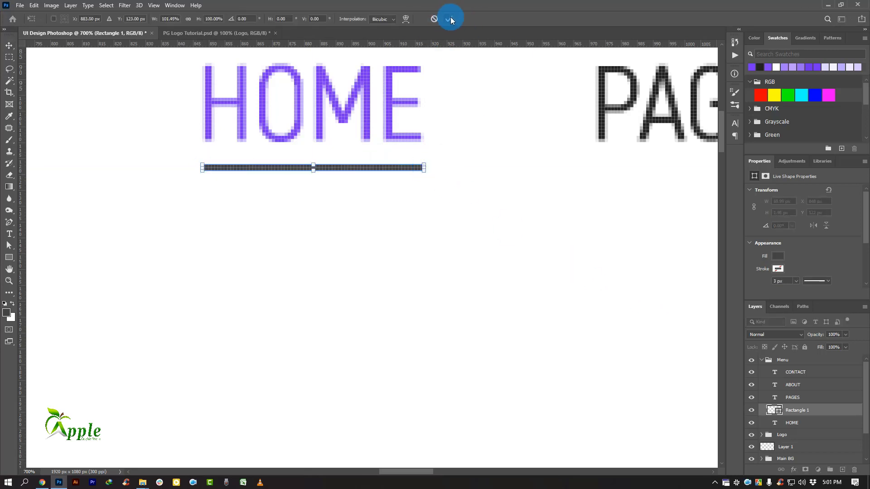
{"action": "left_click", "coordinate": [451, 20]}
Recolour the underline rectangle with violet 7532f2 sampled from the HOME text.
{"action": "scroll", "coordinate": [549, 131], "scroll_direction": "down", "scroll_amount": 6}
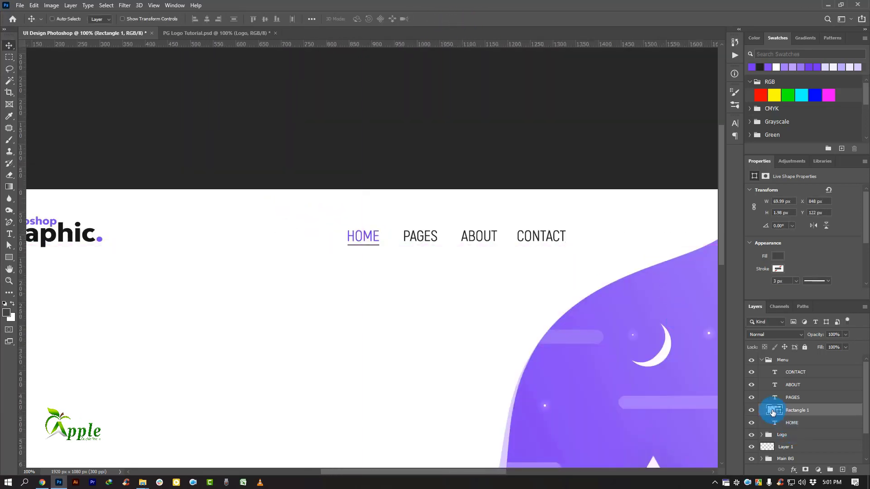
{"action": "double_click", "coordinate": [773, 412]}
{"action": "scroll", "coordinate": [360, 234], "scroll_direction": "up", "scroll_amount": 4}
{"action": "left_click", "coordinate": [380, 226]}
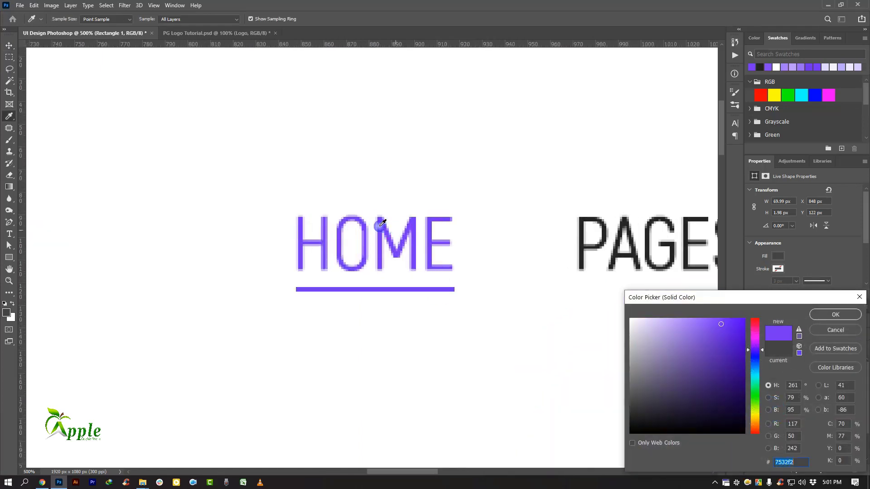
{"action": "left_click", "coordinate": [824, 312]}
{"action": "key", "text": "v"}
{"action": "scroll", "coordinate": [532, 278], "scroll_direction": "down", "scroll_amount": 8}
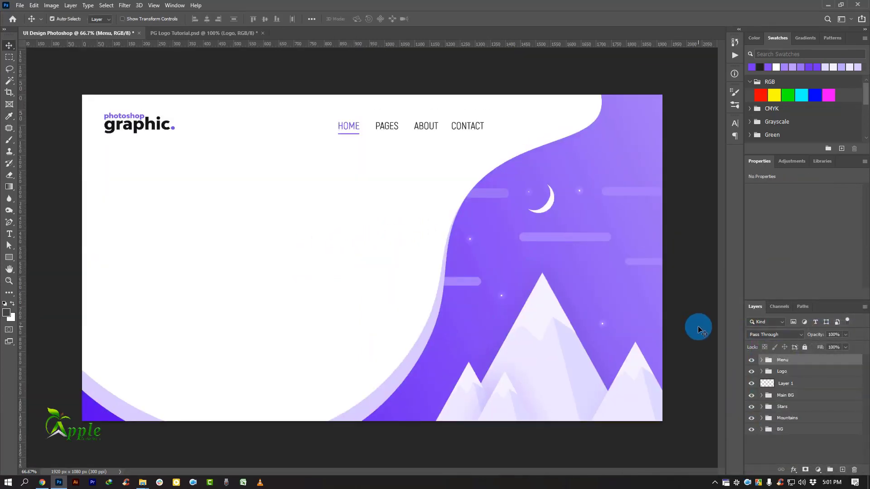
Add the two-line heading PREMIUM PSD TEMPLATES / FREE DOWNLOAD at 15 pt on a new layer in the white area.
{"action": "left_click", "coordinate": [842, 470]}
{"action": "left_click", "coordinate": [10, 234]}
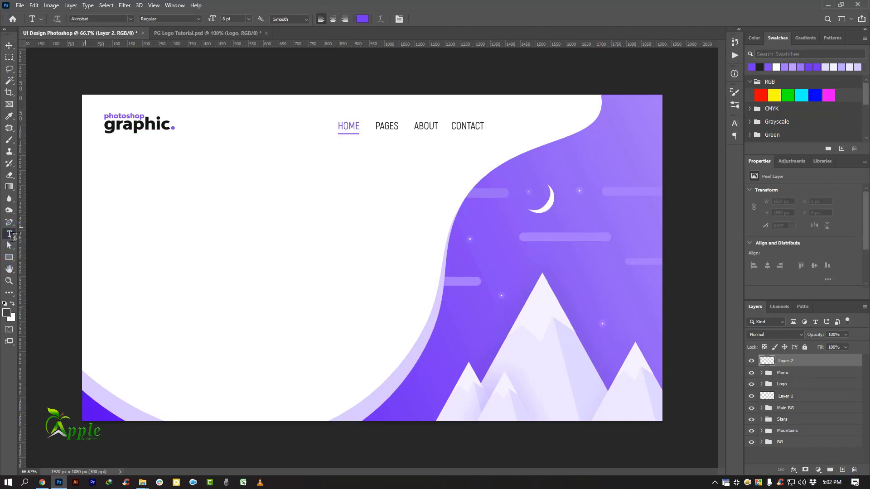
{"action": "left_click", "coordinate": [139, 228]}
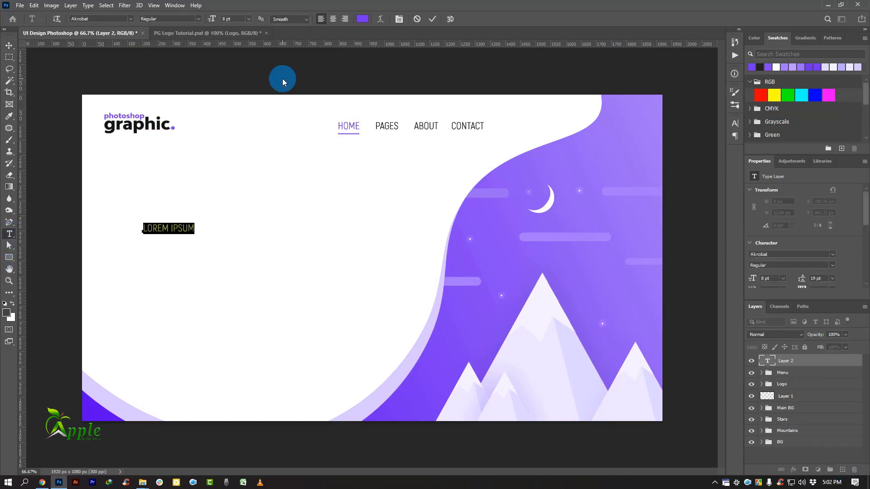
{"action": "left_click_drag", "start_coordinate": [211, 19], "coordinate": [216, 20]}
{"action": "type", "text": "PR"}
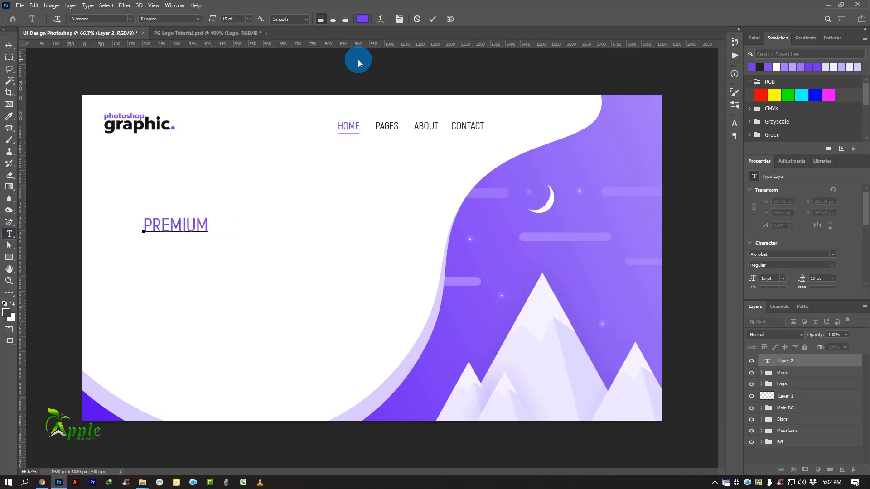
{"action": "type", "text": "EMIUM PSD TEMPLATES "}
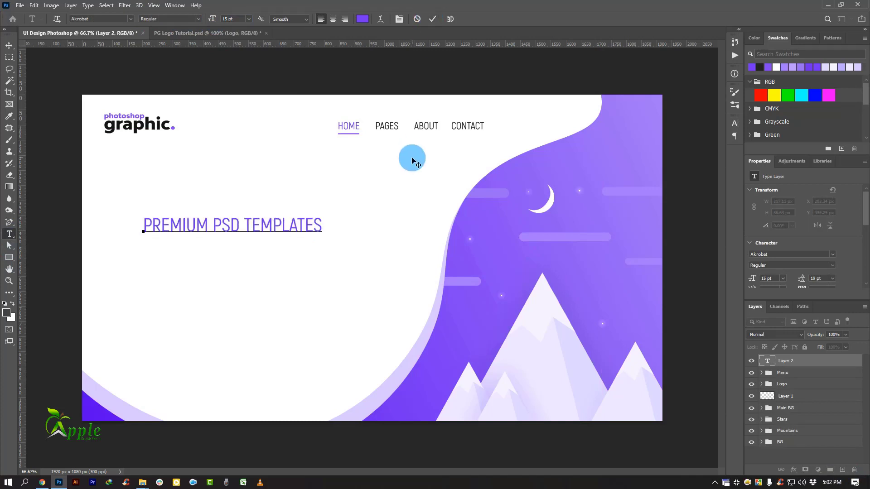
{"action": "type", "text": "FREE DOWNLOAD"}
{"action": "left_click", "coordinate": [432, 18]}
{"action": "key", "text": "v"}
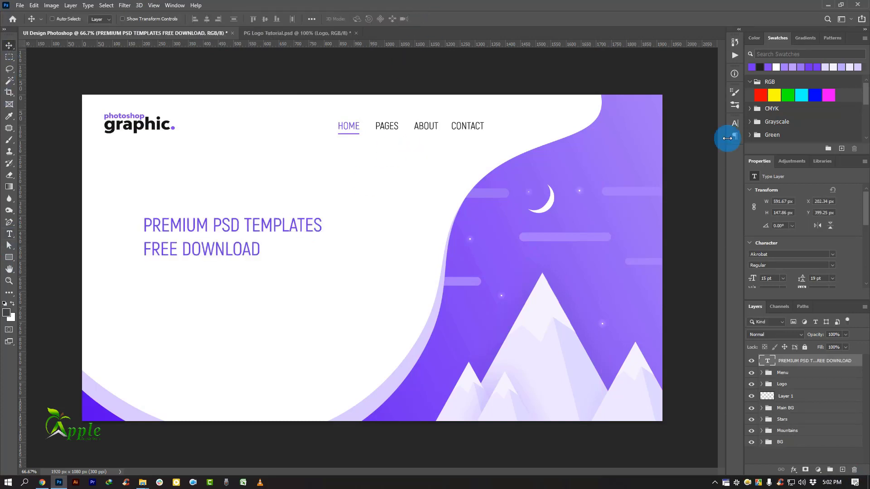
Change the heading's font to Berlin Sans FB Demi.
{"action": "left_click", "coordinate": [734, 123]}
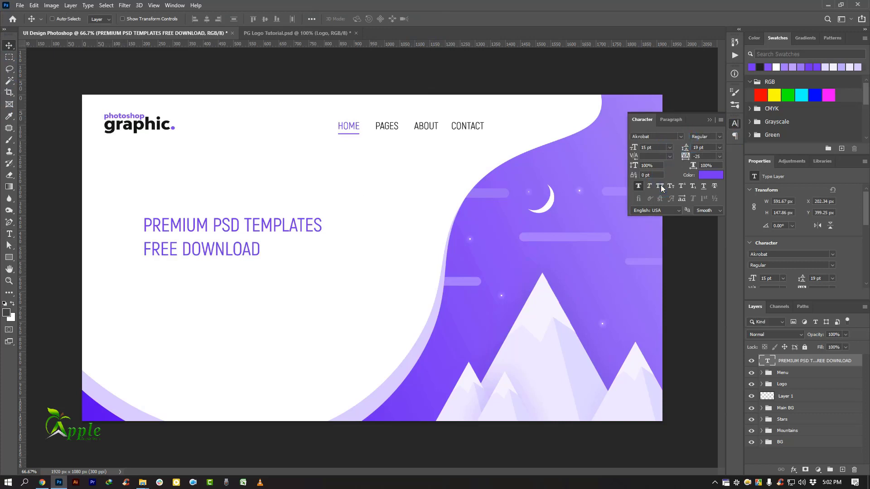
{"action": "left_click", "coordinate": [639, 187]}
{"action": "left_click", "coordinate": [680, 136]}
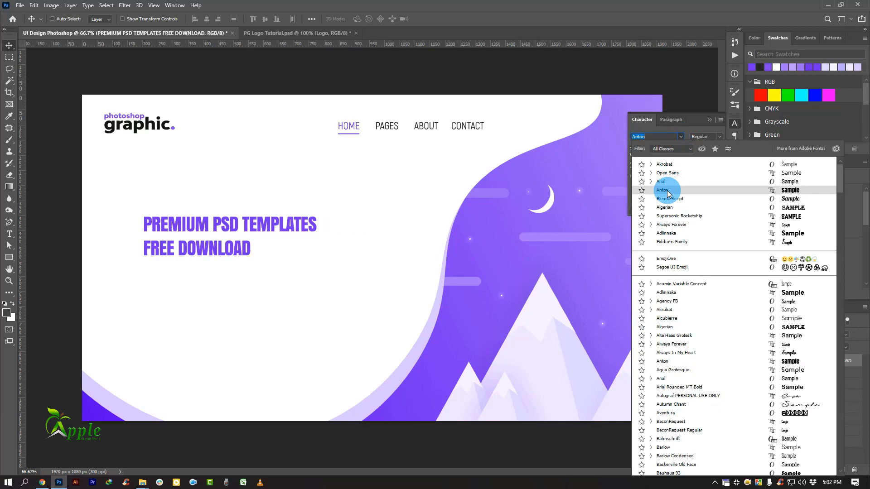
{"action": "scroll", "coordinate": [770, 331], "scroll_direction": "down", "scroll_amount": 6}
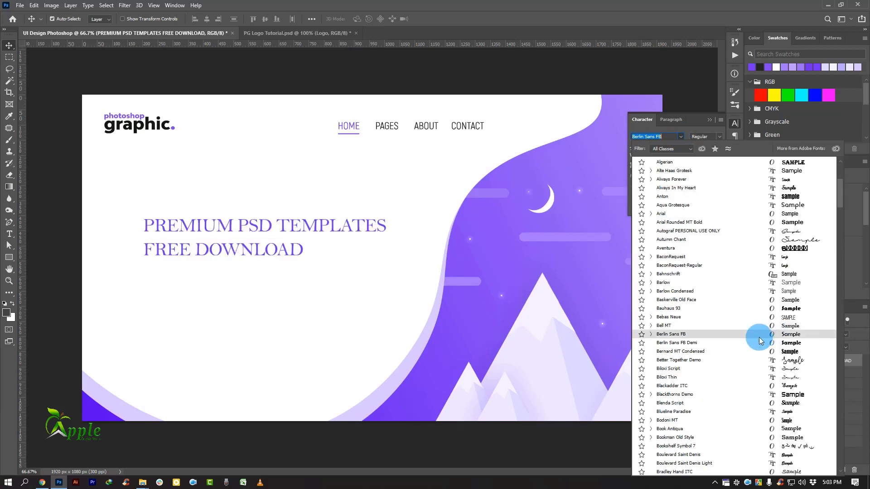
{"action": "left_click", "coordinate": [743, 345]}
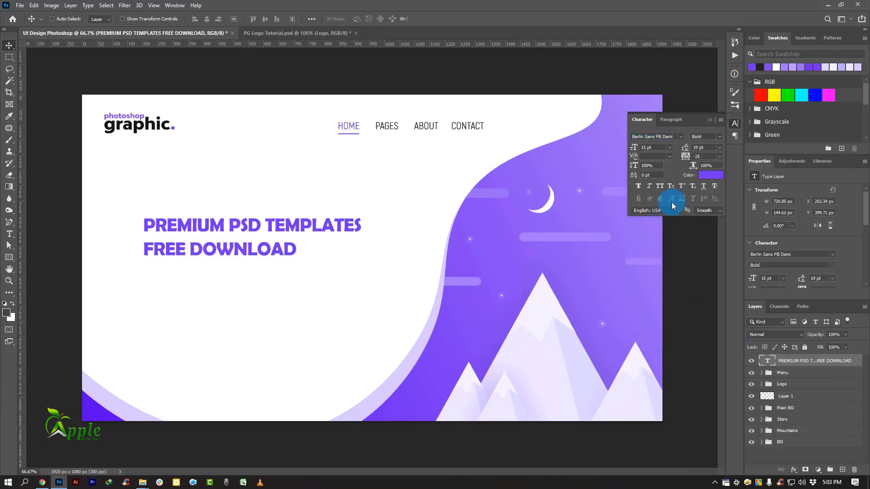
{"action": "left_click", "coordinate": [709, 121]}
Move the heading up in the white area and enlarge it slightly to about 15.26 pt.
{"action": "left_click_drag", "start_coordinate": [285, 220], "coordinate": [283, 201]}
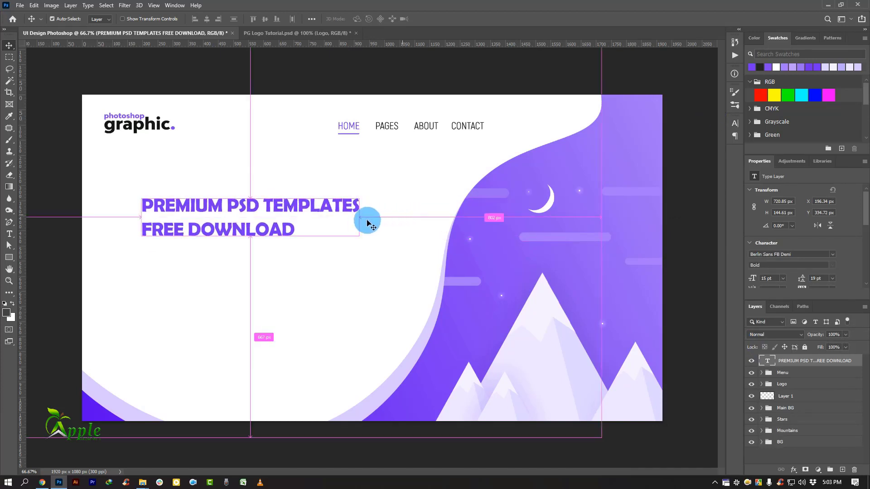
{"action": "key", "text": "ctrl+t"}
{"action": "left_click_drag", "start_coordinate": [359, 235], "coordinate": [361, 236]}
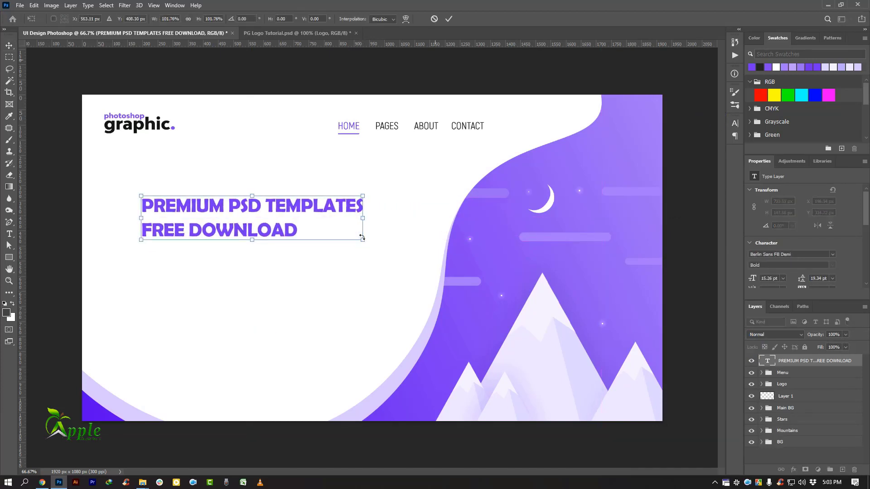
{"action": "left_click", "coordinate": [447, 19]}
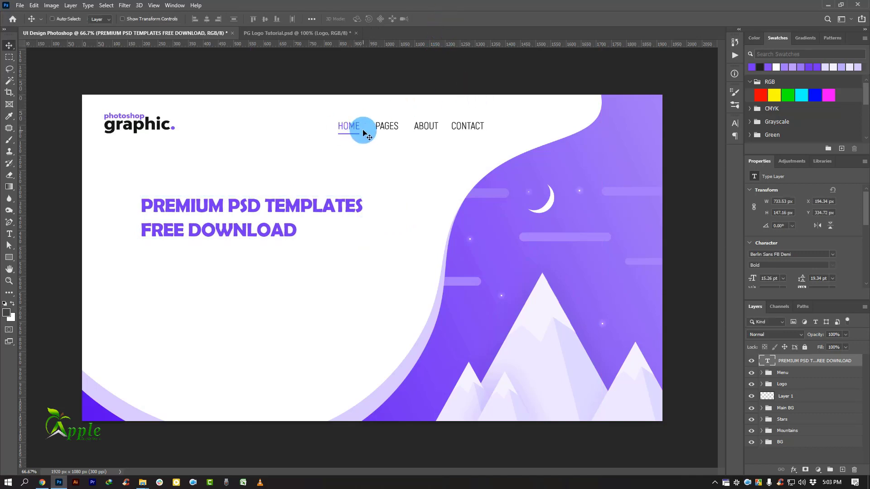
Create a Lorem ipsum paragraph text box beneath the heading, set in Akrobat at 8 pt.
{"action": "left_click", "coordinate": [10, 234]}
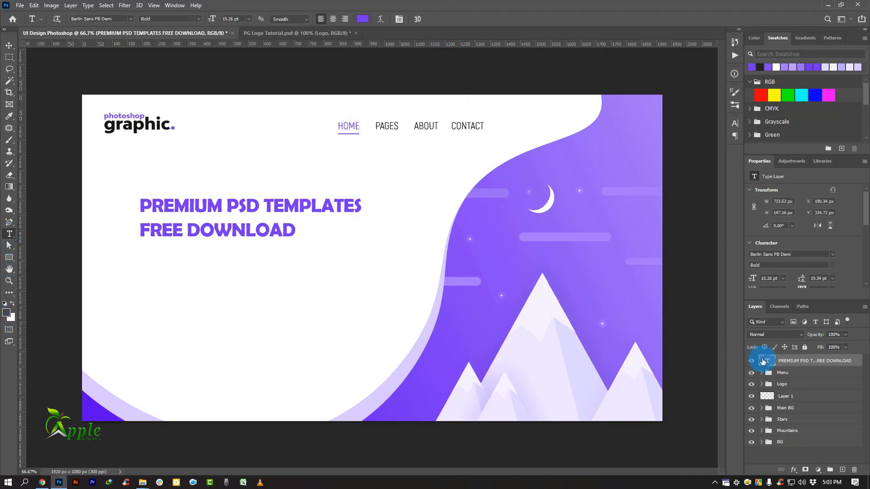
{"action": "mouse_move", "coordinate": [144, 252]}
{"action": "left_mouse_down"}
{"action": "mouse_move", "coordinate": [272, 297]}
{"action": "mouse_move", "coordinate": [370, 309]}
{"action": "mouse_move", "coordinate": [370, 320]}
{"action": "left_mouse_up"}
{"action": "left_click", "coordinate": [735, 123]}
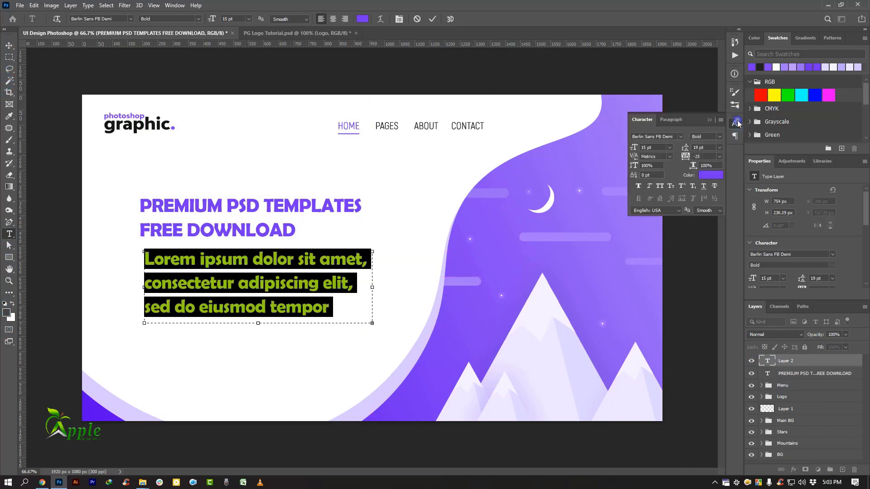
{"action": "left_click_drag", "start_coordinate": [636, 148], "coordinate": [632, 151]}
{"action": "left_click", "coordinate": [680, 136]}
{"action": "left_click", "coordinate": [667, 173]}
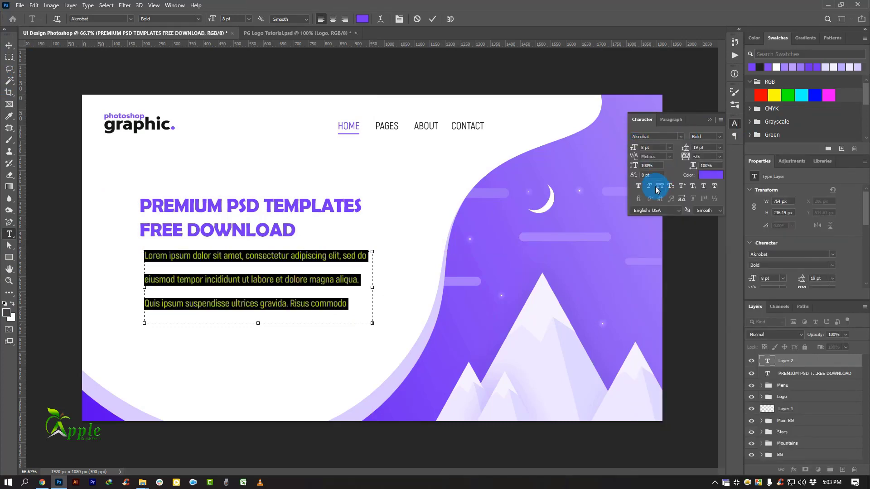
Set the paragraph's tracking to 0, font size to 7 pt and leading to 9.5 pt.
{"action": "left_click", "coordinate": [687, 157]}
{"action": "type", "text": "0"}
{"action": "left_click_drag", "start_coordinate": [685, 147], "coordinate": [632, 148]}
{"action": "type", "text": "7"}
{"action": "key", "text": "Return"}
{"action": "left_click_drag", "start_coordinate": [701, 147], "coordinate": [673, 160]}
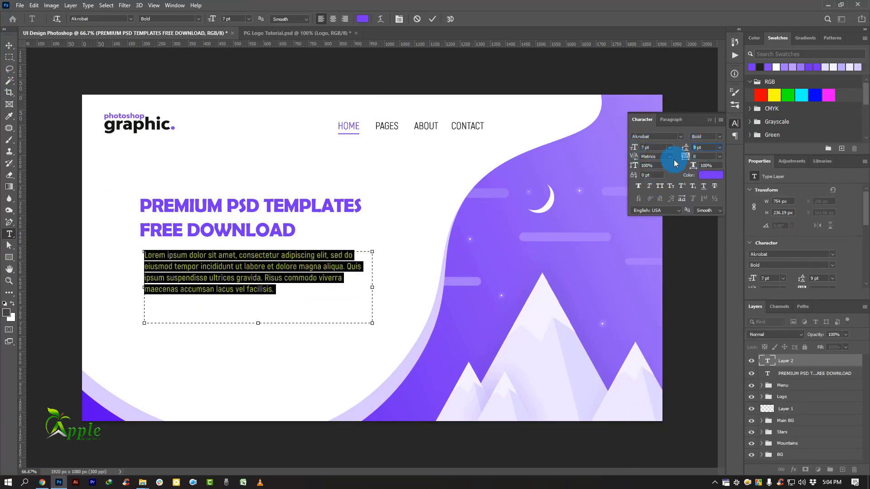
{"action": "type", "text": "9.5"}
{"action": "key", "text": "Return"}
{"action": "key", "text": "ctrl+Return"}
Position the paragraph just below the heading, aligned with its left edge and with a small gap between them.
{"action": "left_click", "coordinate": [9, 46]}
{"action": "left_click_drag", "start_coordinate": [267, 255], "coordinate": [262, 248]}
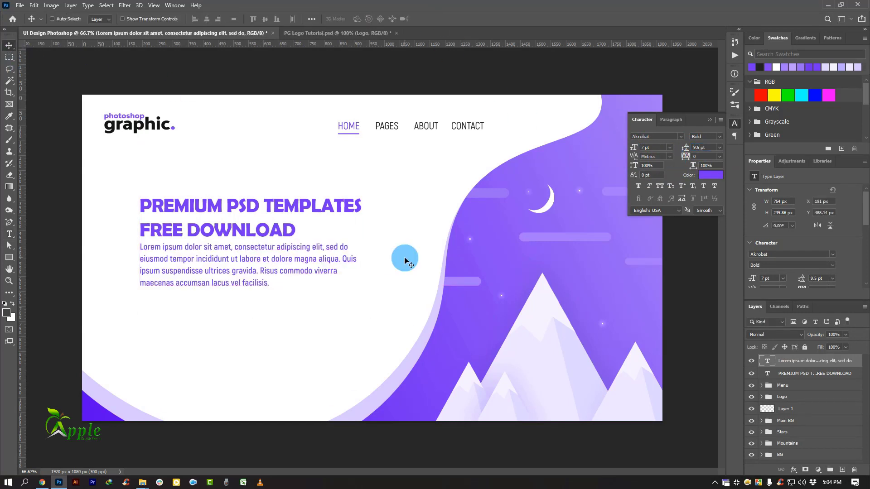
{"action": "key", "text": "Down"}
{"action": "key", "text": "Down"}
{"action": "key", "text": "Down"}
{"action": "key", "text": "Down"}
{"action": "key", "text": "shift+Down"}
{"action": "key", "text": "shift+Down"}
{"action": "key", "text": "shift+Down"}
{"action": "key", "text": "shift+Up"}
{"action": "key", "text": "Up"}
{"action": "key", "text": "Up"}
{"action": "key", "text": "Up"}
{"action": "key", "text": "Up"}
{"action": "key", "text": "Up"}
{"action": "key", "text": "Up"}
{"action": "key", "text": "Left"}
Recolour the paragraph text dark grey.
{"action": "left_click", "coordinate": [710, 175]}
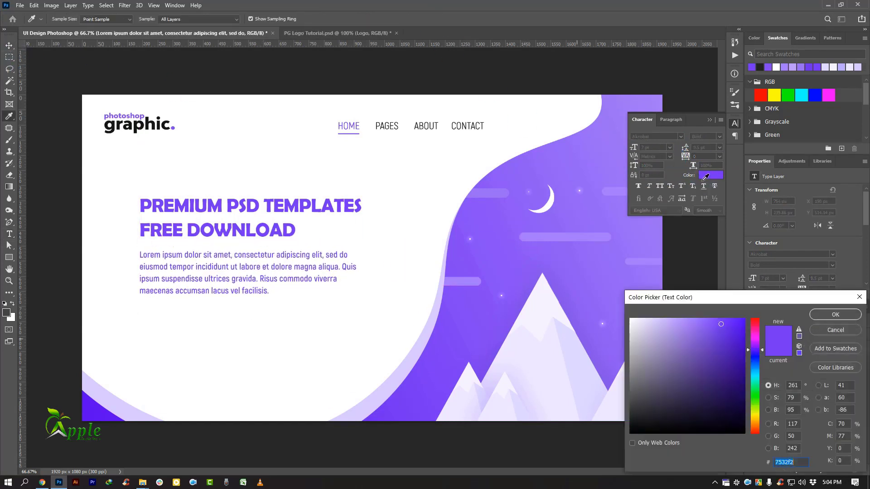
{"action": "left_click", "coordinate": [630, 406]}
{"action": "left_click", "coordinate": [835, 314]}
Set the paragraph's font to Akrobat SemiBold.
{"action": "left_click", "coordinate": [704, 137]}
{"action": "left_click", "coordinate": [707, 167]}
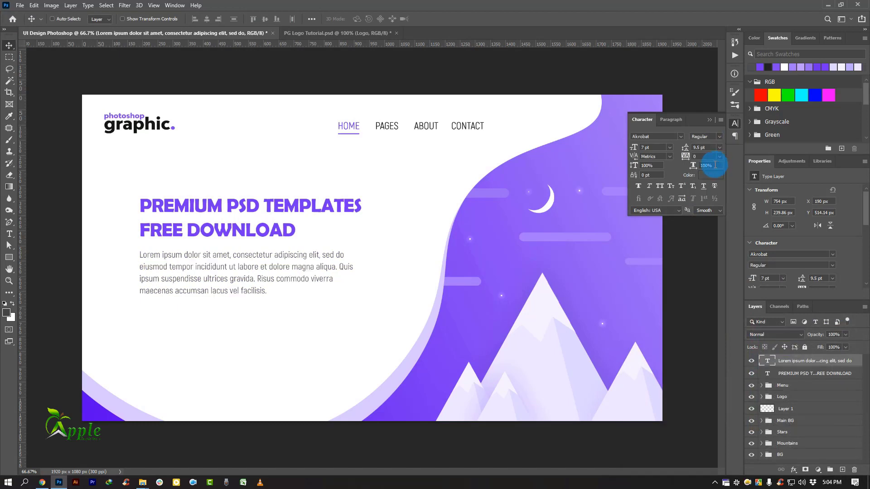
{"action": "left_click", "coordinate": [704, 136]}
{"action": "left_click", "coordinate": [708, 174]}
{"action": "left_click", "coordinate": [6, 298]}
{"action": "left_click", "coordinate": [734, 122]}
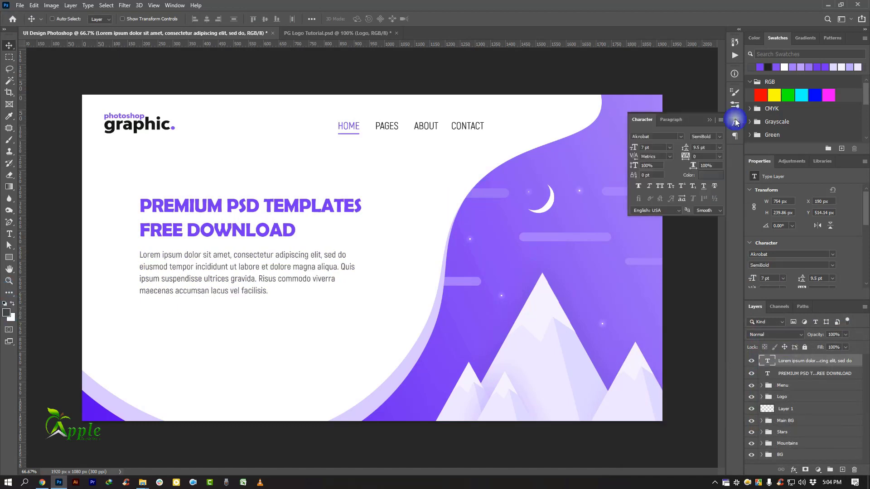
{"action": "left_click", "coordinate": [681, 137]}
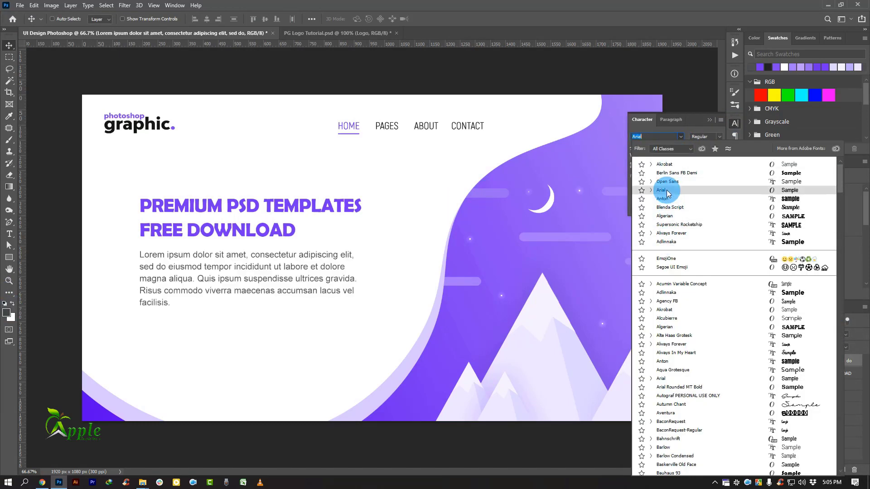
{"action": "left_click", "coordinate": [663, 164]}
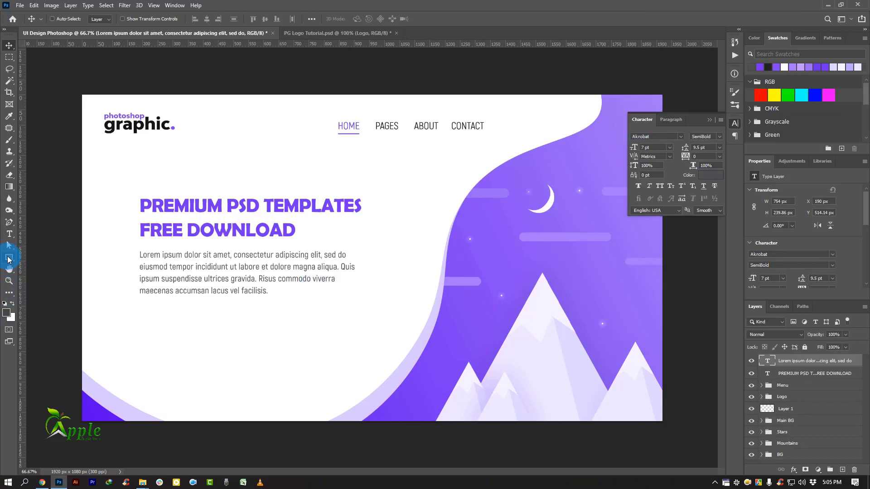
Draw a button rectangle about 337 x 58 px beneath the paragraph and align it with the text's left edge.
{"action": "left_click", "coordinate": [9, 259]}
{"action": "left_click_drag", "start_coordinate": [141, 302], "coordinate": [243, 319]}
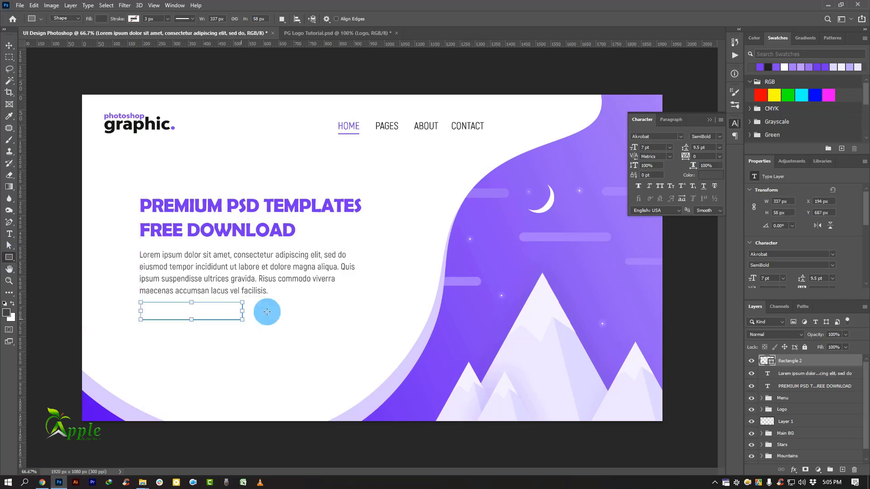
{"action": "left_click", "coordinate": [9, 45]}
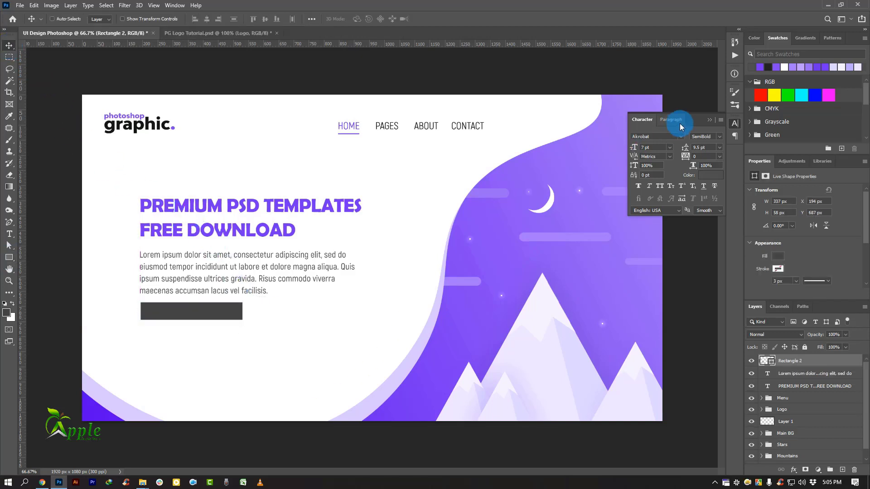
{"action": "left_click", "coordinate": [709, 119]}
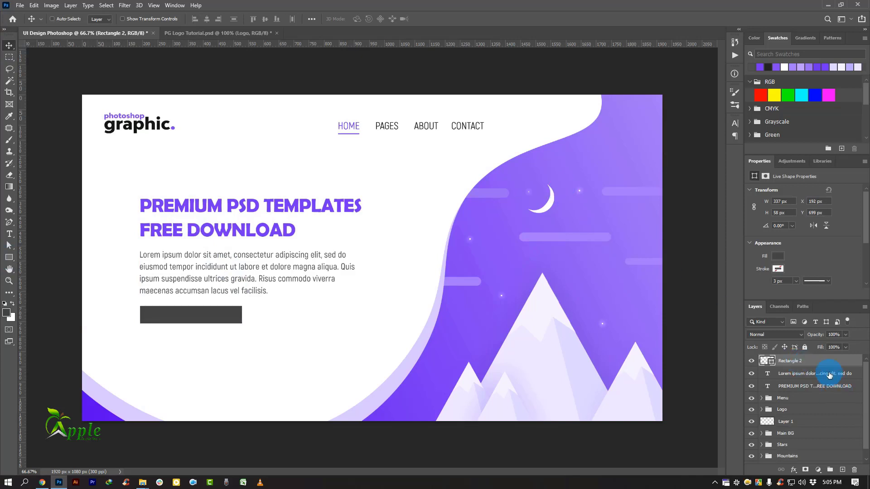
Add a linear gradient overlay at 180° to the button rectangle beneath the paragraph.
{"action": "double_click", "coordinate": [818, 361]}
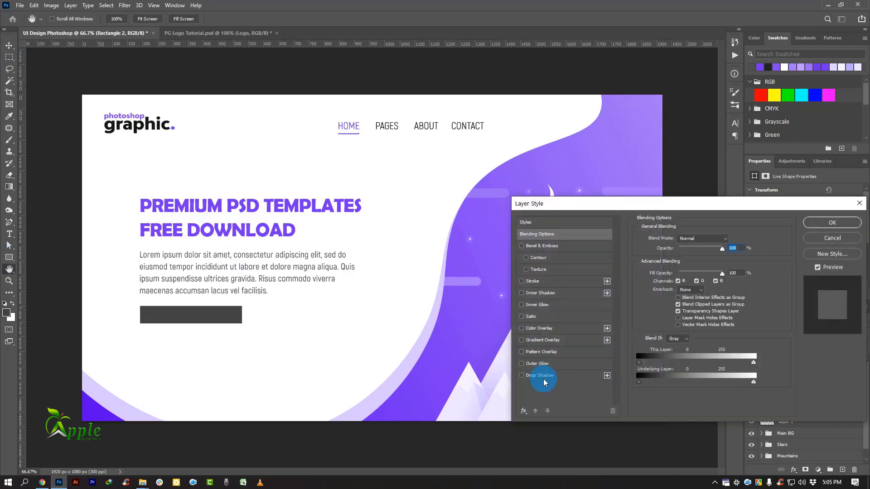
{"action": "left_click", "coordinate": [550, 340]}
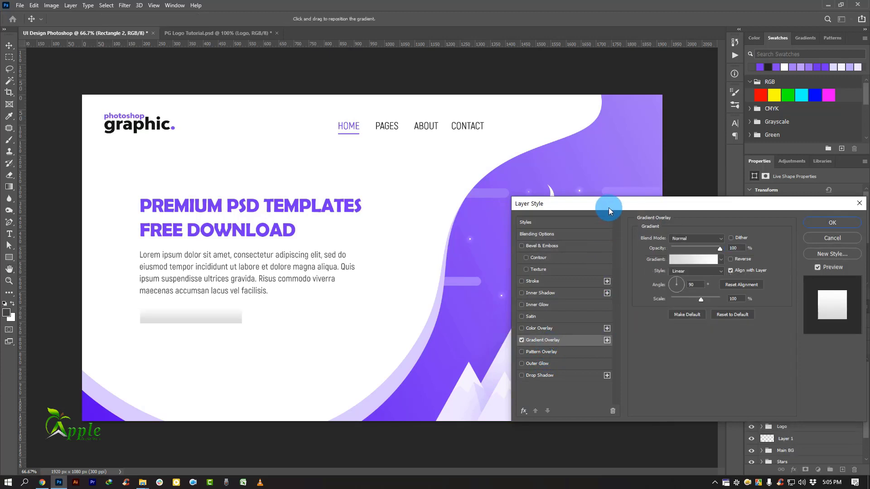
{"action": "left_click_drag", "start_coordinate": [608, 207], "coordinate": [645, 177]}
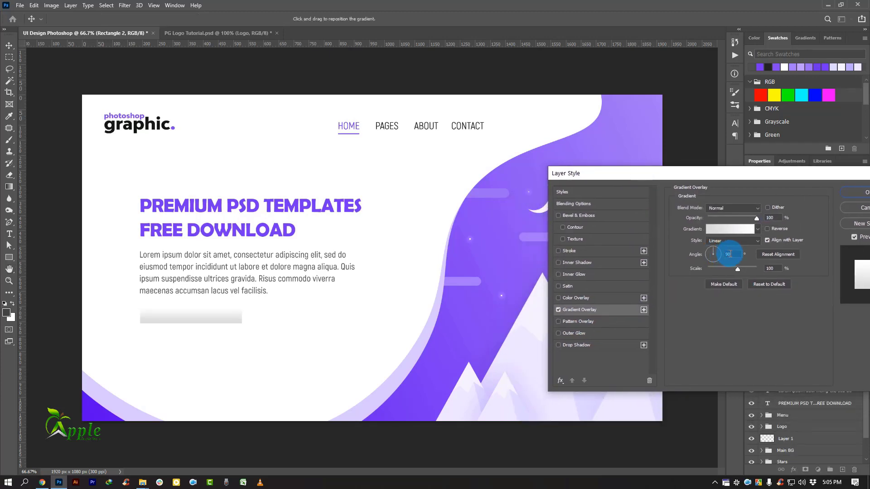
{"action": "double_click", "coordinate": [731, 254]}
{"action": "type", "text": "180"}
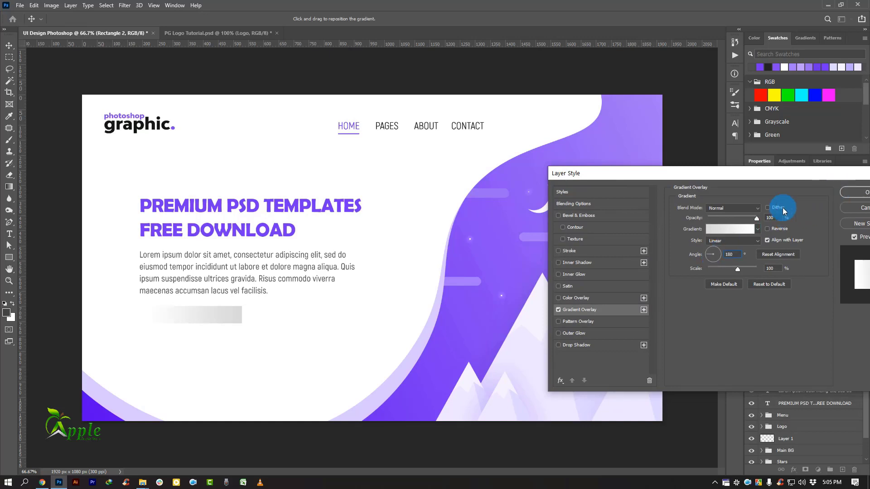
Colour the button's overlay gradient from violet 5907ef to pale lilac d8c4ff, sampled from the artwork, and set its scale to 150%.
{"action": "left_click", "coordinate": [715, 229]}
{"action": "left_click", "coordinate": [657, 284]}
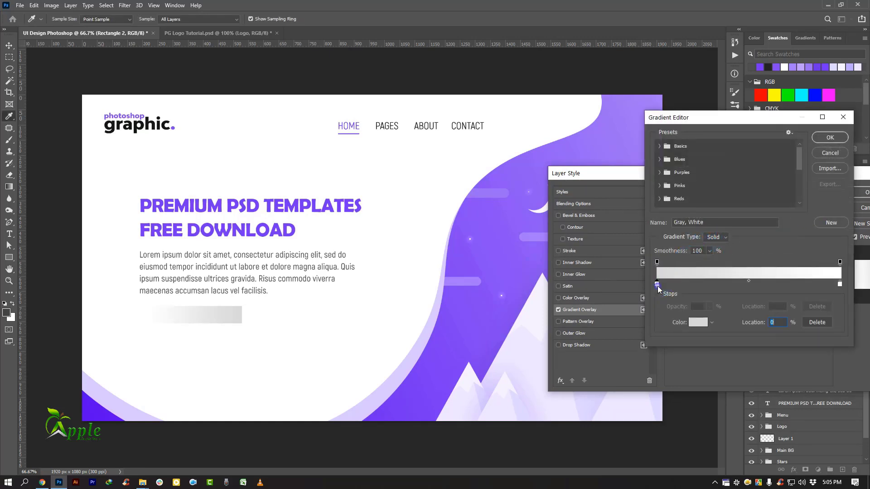
{"action": "double_click", "coordinate": [657, 284]}
{"action": "left_click", "coordinate": [94, 413]}
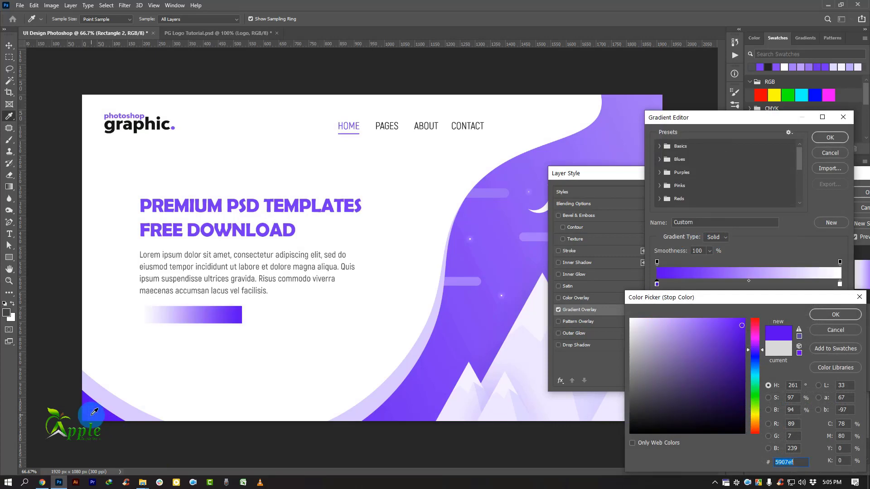
{"action": "left_click", "coordinate": [822, 313]}
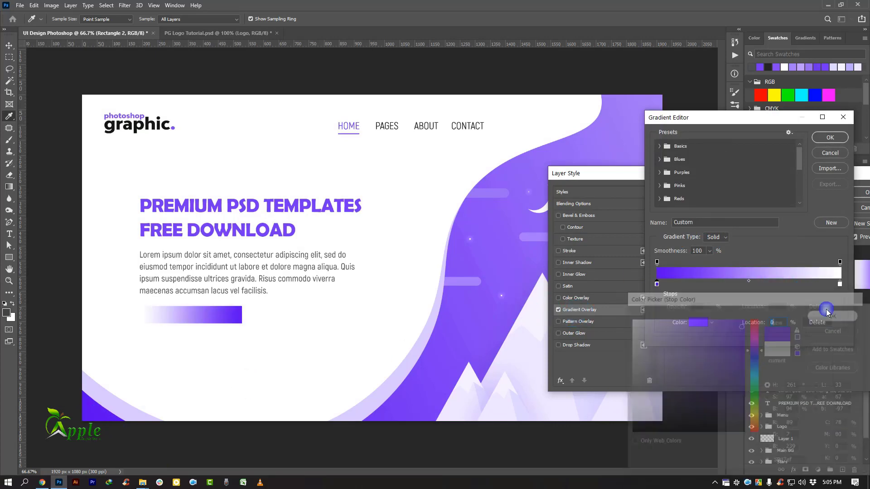
{"action": "double_click", "coordinate": [839, 283]}
{"action": "left_click", "coordinate": [406, 358]}
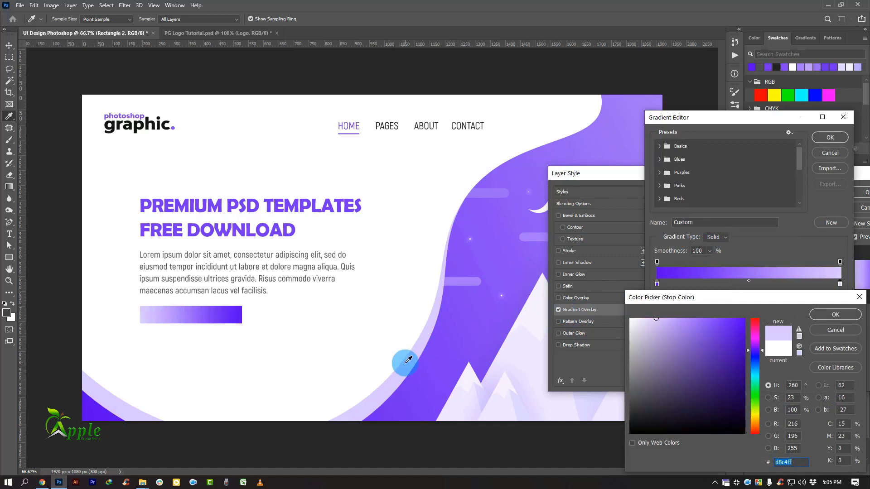
{"action": "left_click", "coordinate": [825, 314]}
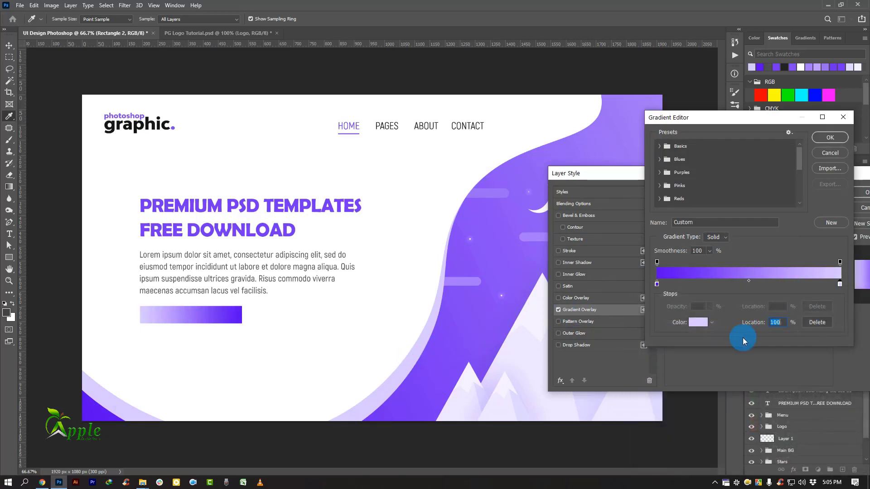
{"action": "left_click", "coordinate": [829, 137]}
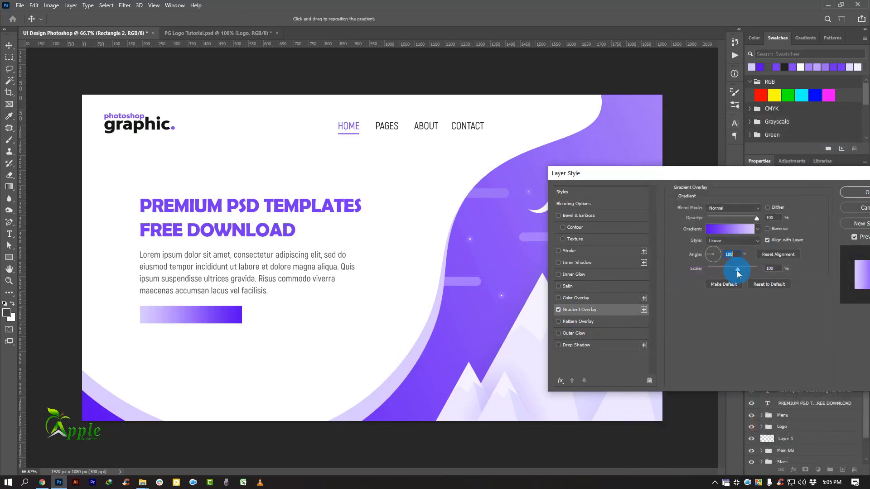
{"action": "left_click_drag", "start_coordinate": [737, 271], "coordinate": [794, 270]}
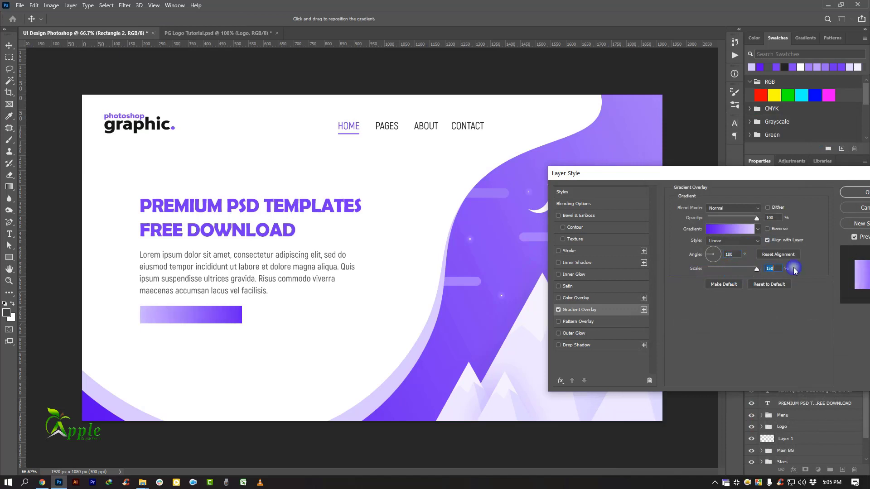
{"action": "left_click_drag", "start_coordinate": [772, 171], "coordinate": [709, 181]}
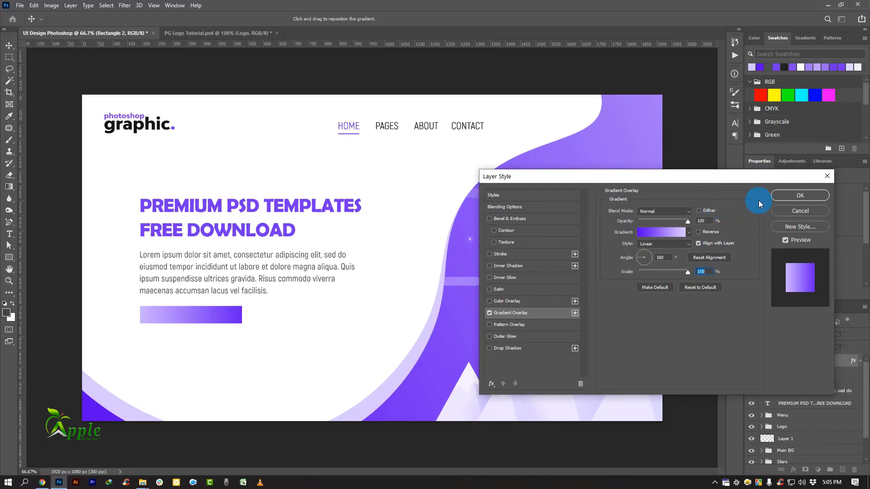
Add a drop shadow to the button with 15% opacity, 13 px distance, 16% spread and 32 px size.
{"action": "left_click", "coordinate": [513, 352]}
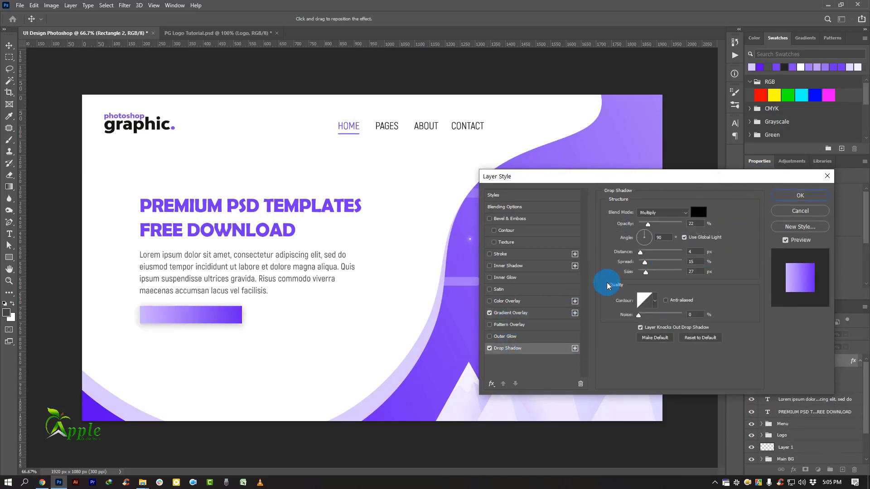
{"action": "left_click_drag", "start_coordinate": [218, 324], "coordinate": [219, 335]}
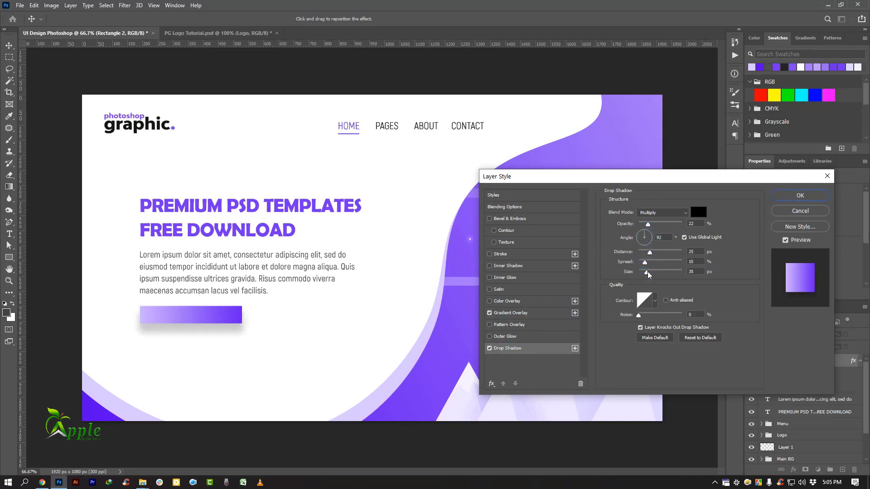
{"action": "left_click_drag", "start_coordinate": [648, 274], "coordinate": [648, 274]}
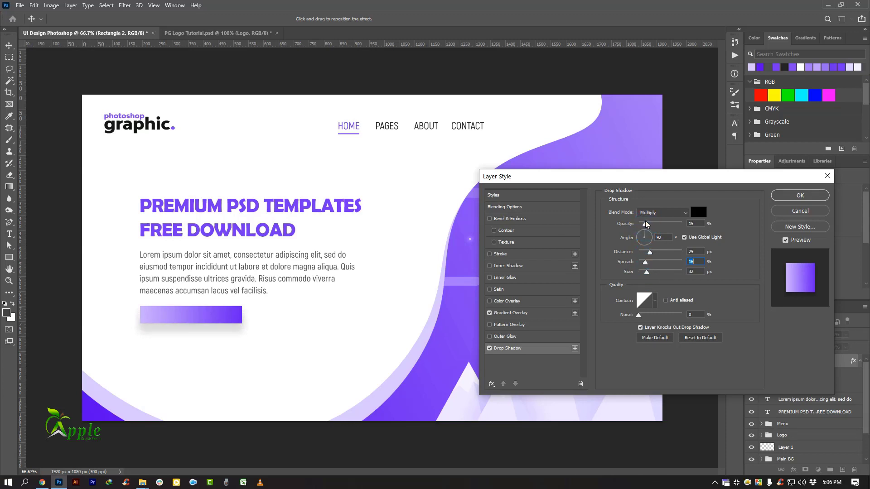
{"action": "left_click_drag", "start_coordinate": [264, 322], "coordinate": [268, 322]}
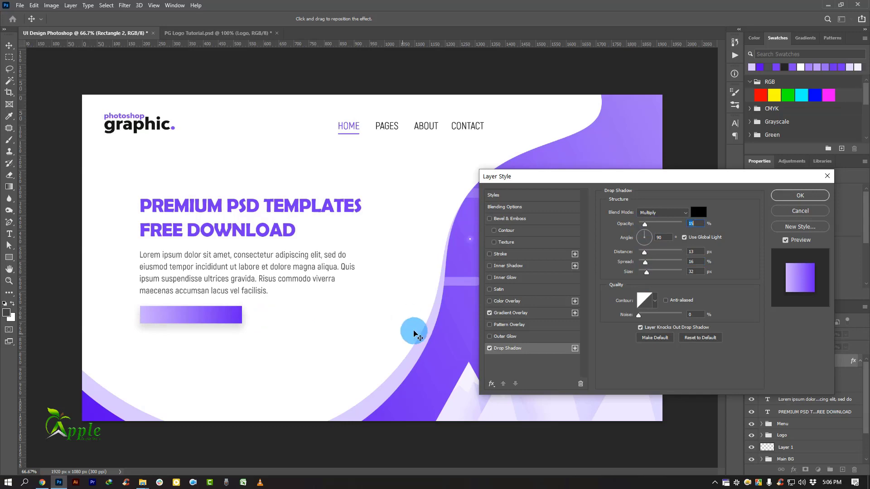
Refine the button's drop shadow to a 98° angle and about 18% opacity, and apply the layer style.
{"action": "scroll", "coordinate": [188, 334], "scroll_direction": "up", "scroll_amount": 2}
{"action": "left_click_drag", "start_coordinate": [230, 340], "coordinate": [264, 313]}
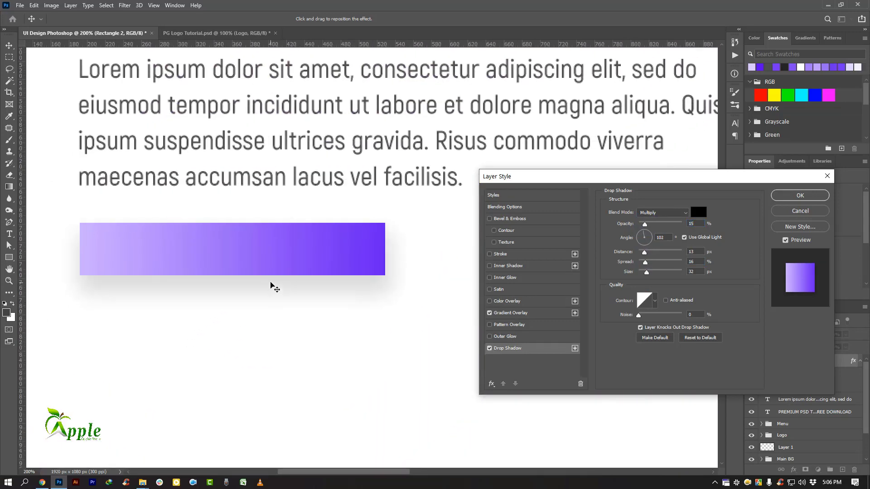
{"action": "left_click_drag", "start_coordinate": [271, 285], "coordinate": [270, 277]}
{"action": "left_click", "coordinate": [645, 251]}
{"action": "left_click_drag", "start_coordinate": [645, 252], "coordinate": [650, 223]}
{"action": "left_click_drag", "start_coordinate": [317, 274], "coordinate": [319, 272]}
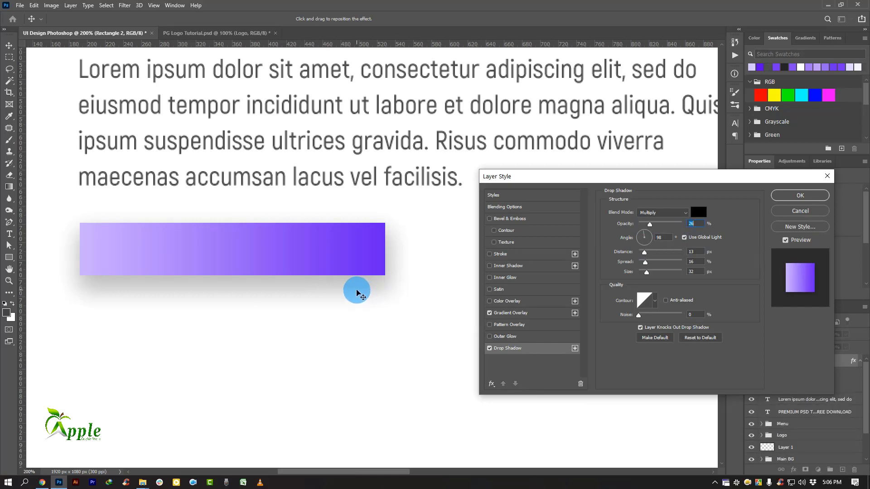
{"action": "key", "text": "ctrl+minus"}
{"action": "key", "text": "ctrl+minus"}
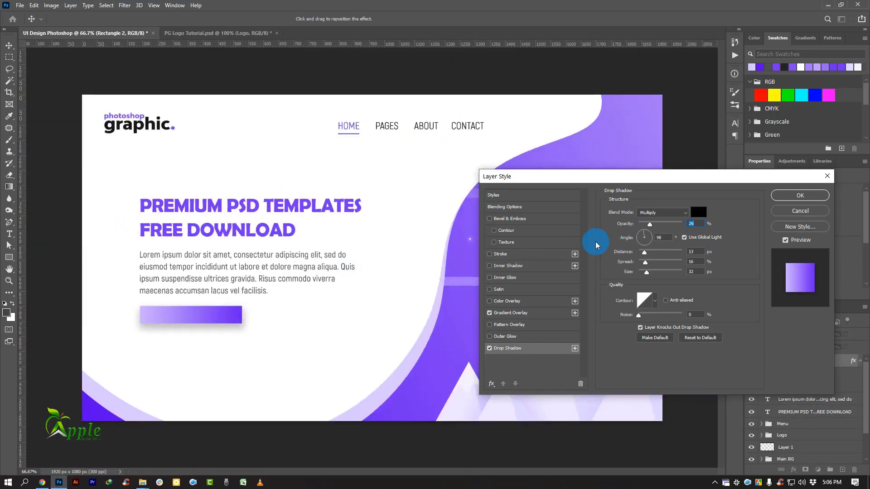
{"action": "left_click_drag", "start_coordinate": [649, 227], "coordinate": [647, 227]}
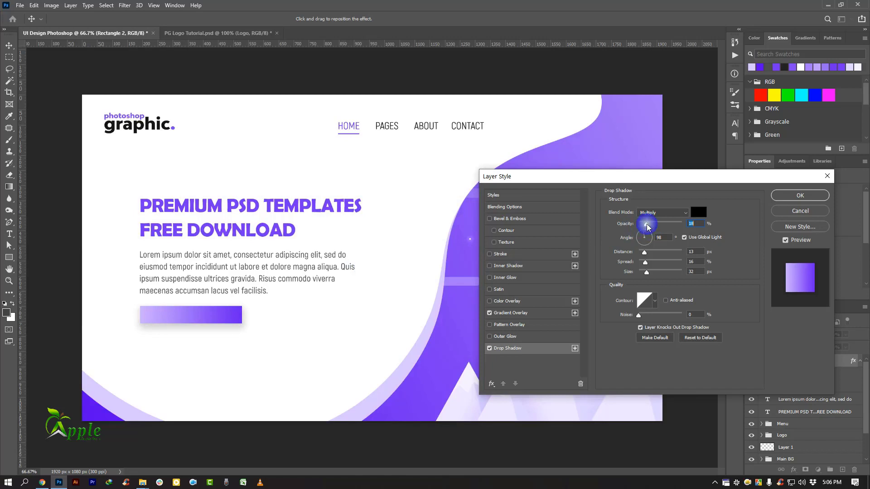
{"action": "left_click", "coordinate": [799, 195]}
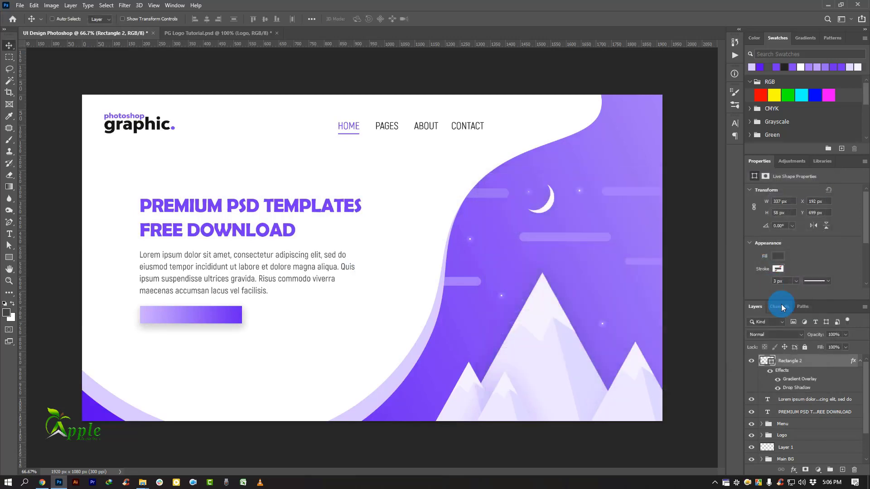
Collapse the rectangle layer's effects and shift the button straight down to Y 706 px.
{"action": "left_click", "coordinate": [860, 366]}
{"action": "left_click", "coordinate": [226, 262]}
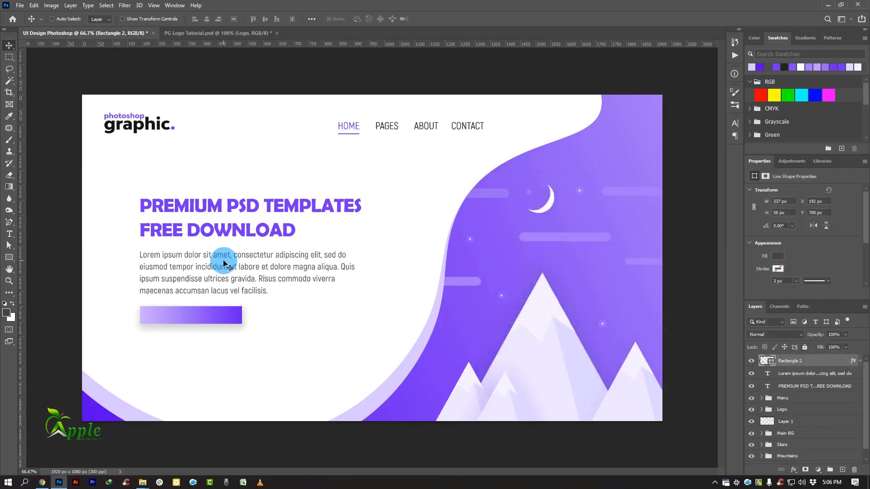
{"action": "left_click_drag", "start_coordinate": [223, 261], "coordinate": [224, 264]}
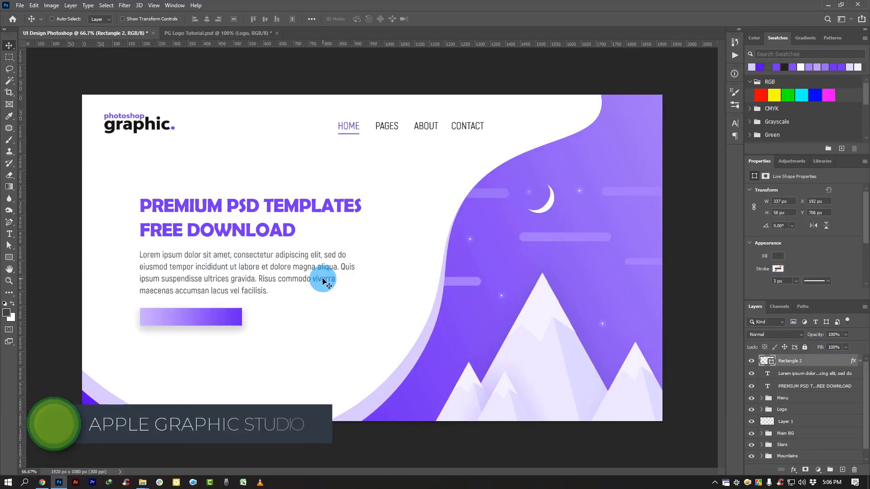
Add a text layer reading DOWNLOAD in the white area just below the button.
{"action": "left_click", "coordinate": [9, 233]}
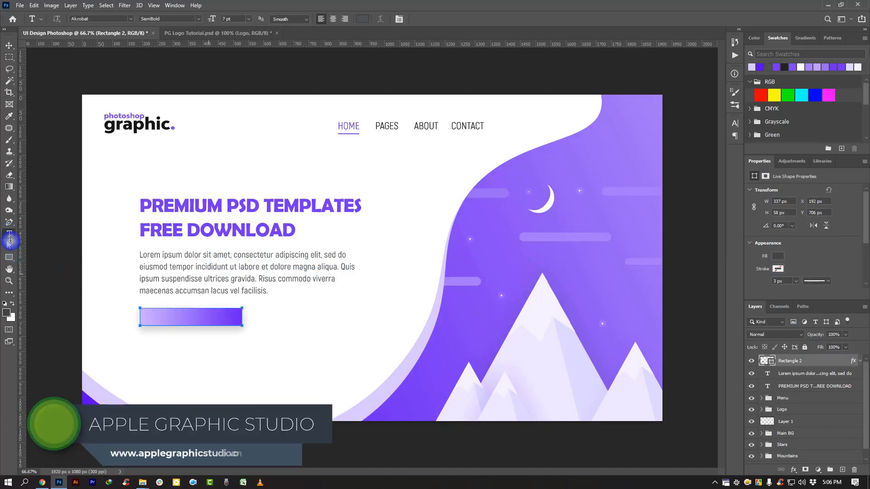
{"action": "left_click", "coordinate": [224, 353]}
{"action": "type", "text": "DOW"}
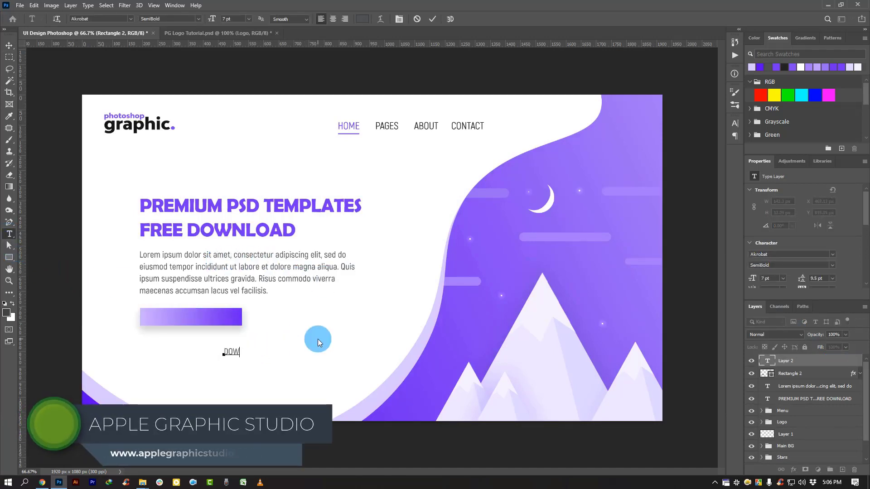
{"action": "type", "text": "NLOADE"}
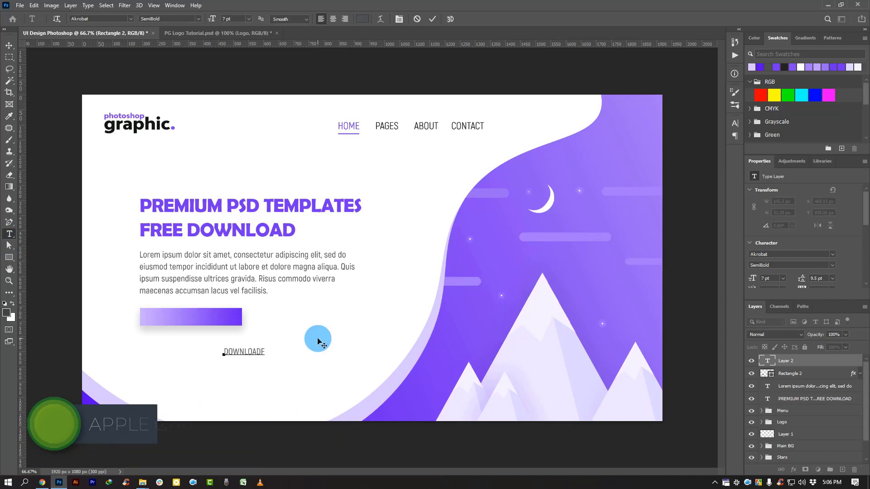
{"action": "key", "text": "BackSpace"}
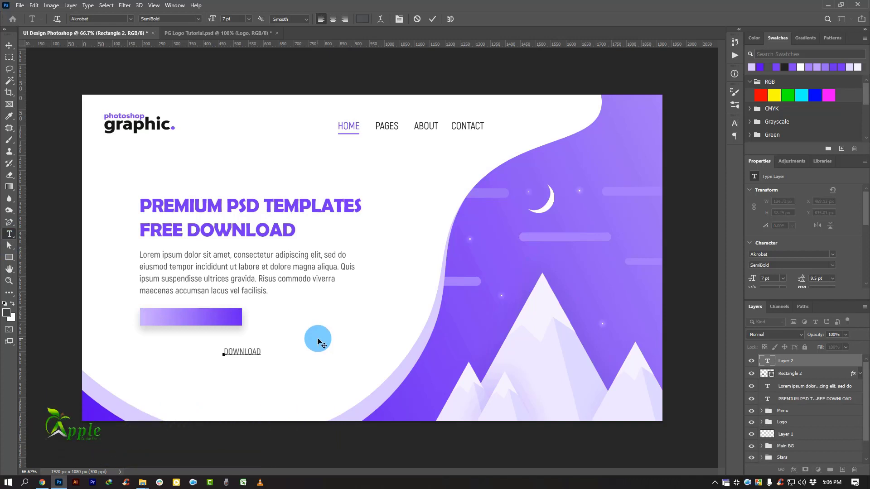
{"action": "left_click", "coordinate": [431, 19]}
Set the DOWNLOAD label's font to Adlinnaka Bold and its colour to white.
{"action": "left_click", "coordinate": [9, 45]}
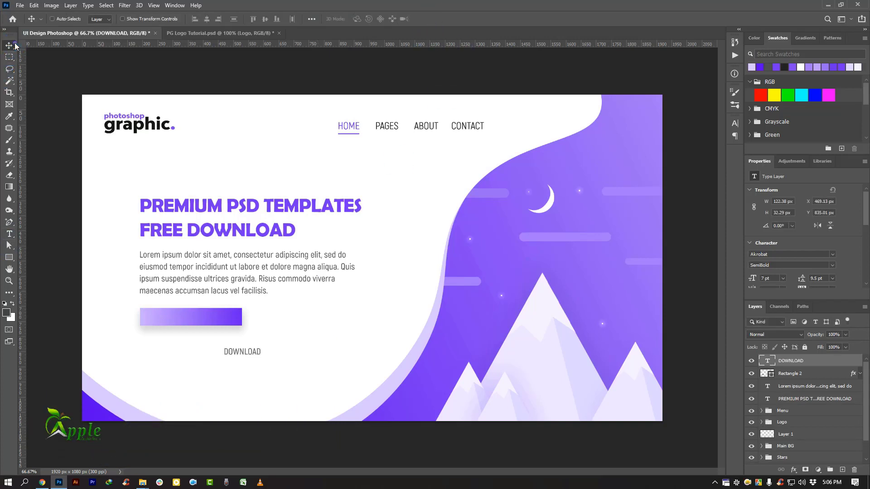
{"action": "left_click", "coordinate": [735, 126]}
{"action": "left_click", "coordinate": [683, 137]}
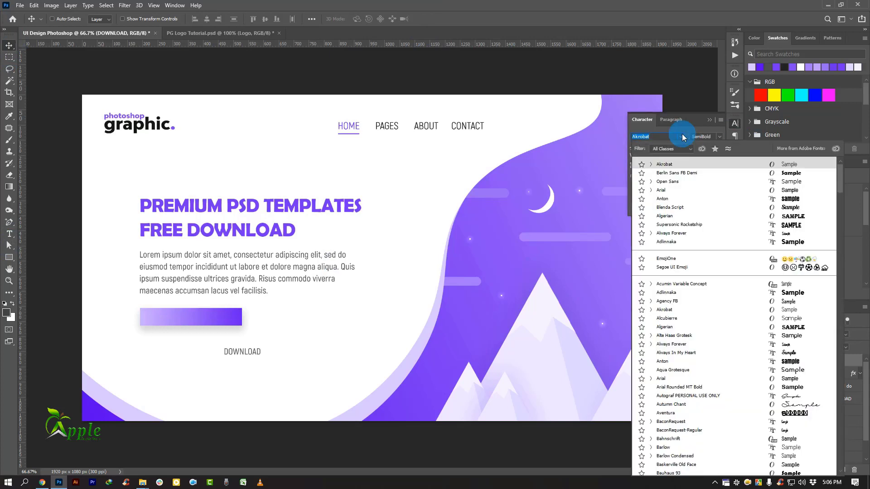
{"action": "left_click", "coordinate": [673, 243]}
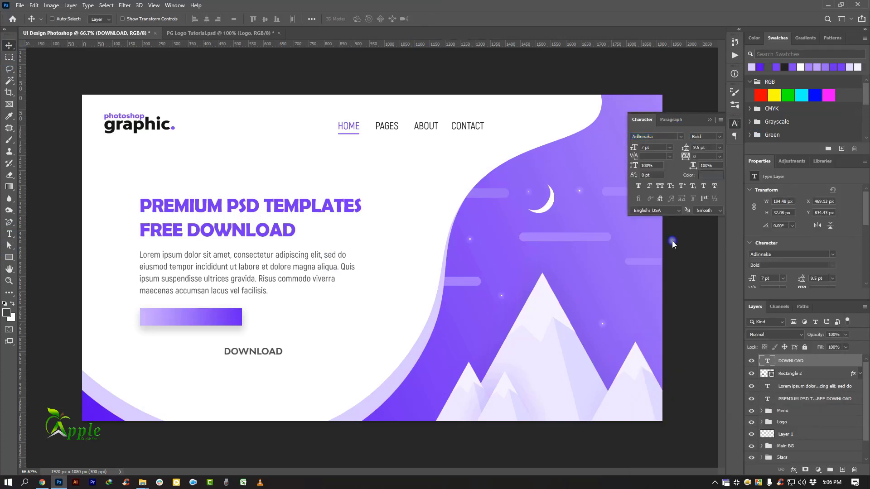
{"action": "left_click", "coordinate": [705, 177]}
{"action": "left_click_drag", "start_coordinate": [637, 330], "coordinate": [611, 314]}
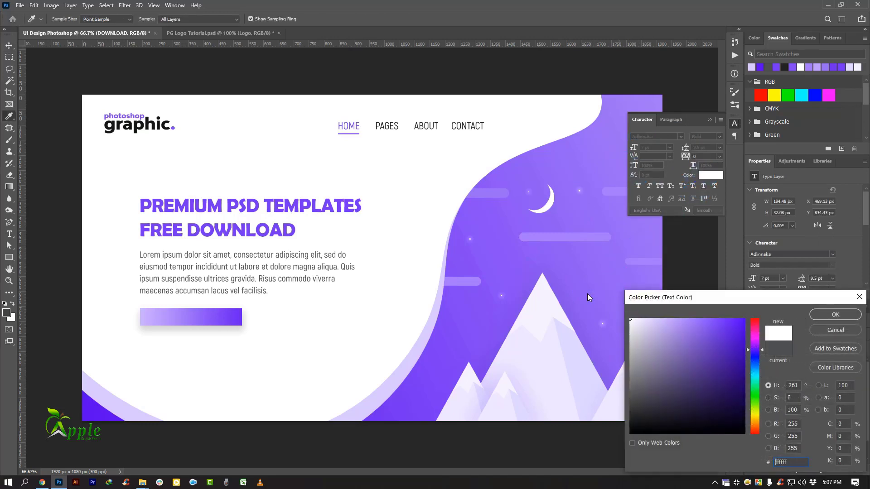
{"action": "left_click", "coordinate": [836, 314]}
Move the DOWNLOAD label onto the gradient button and enlarge it proportionally to about 265 x 44 px.
{"action": "left_click_drag", "start_coordinate": [230, 345], "coordinate": [159, 311]}
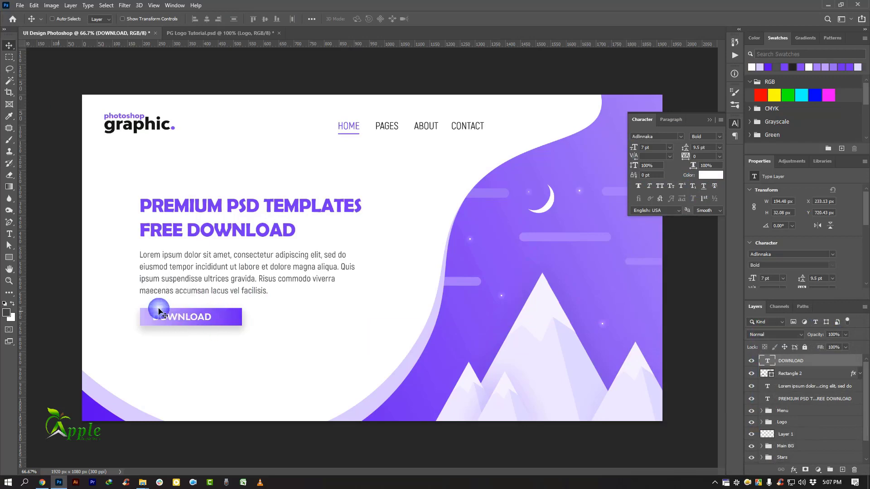
{"action": "key", "text": "ctrl+t"}
{"action": "scroll", "coordinate": [188, 314], "scroll_direction": "up", "scroll_amount": 2}
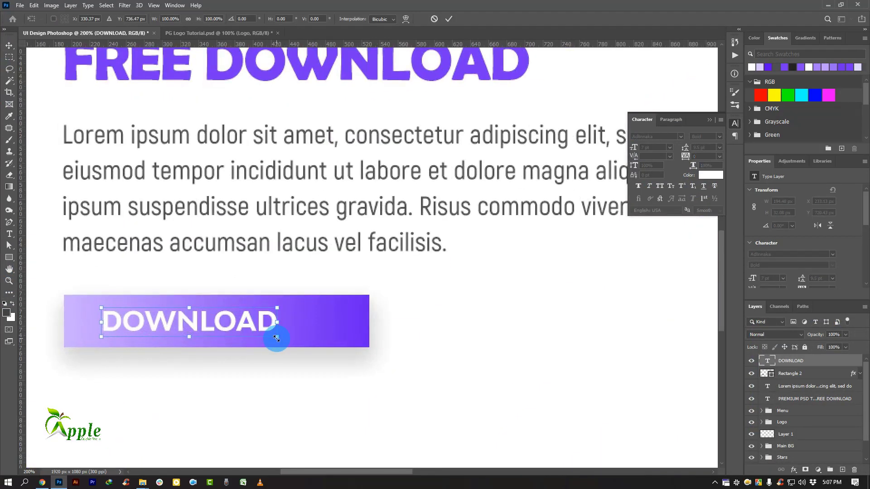
{"action": "left_click_drag", "start_coordinate": [280, 337], "coordinate": [346, 340]}
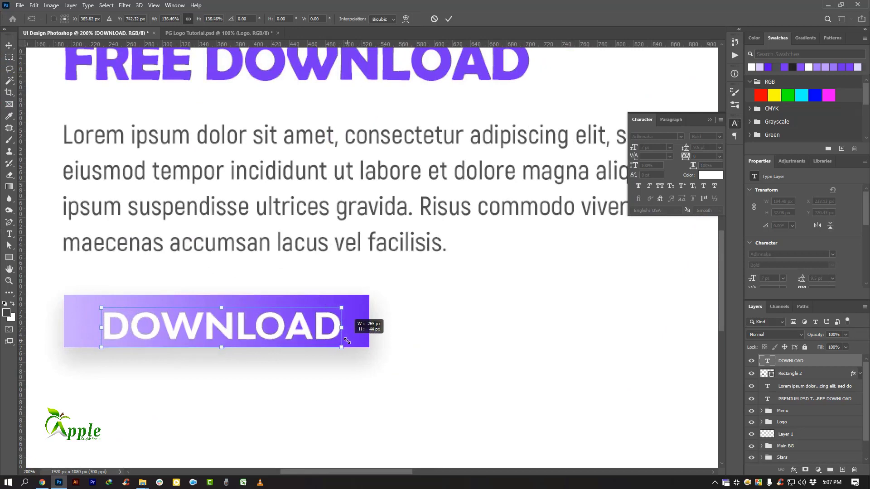
{"action": "left_click", "coordinate": [449, 18]}
{"action": "scroll", "coordinate": [410, 187], "scroll_direction": "down", "scroll_amount": 2}
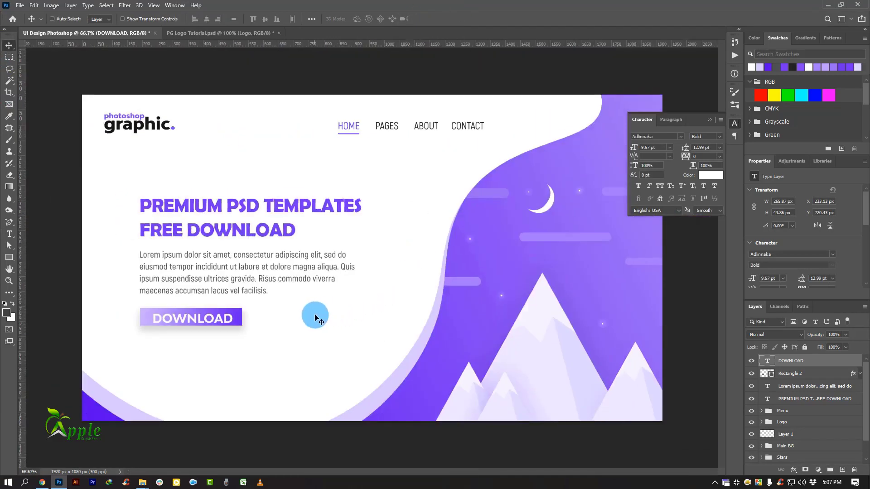
Undo the last enlargement of the DOWNLOAD label to restore its 7 pt text size.
{"action": "left_click_drag", "start_coordinate": [281, 311], "coordinate": [276, 309]}
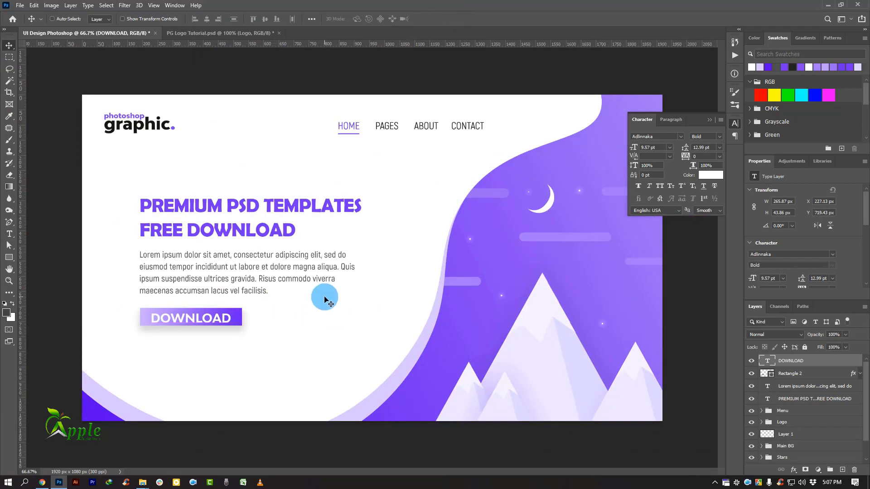
{"action": "key", "text": "ctrl+z"}
{"action": "key", "text": "ctrl+z"}
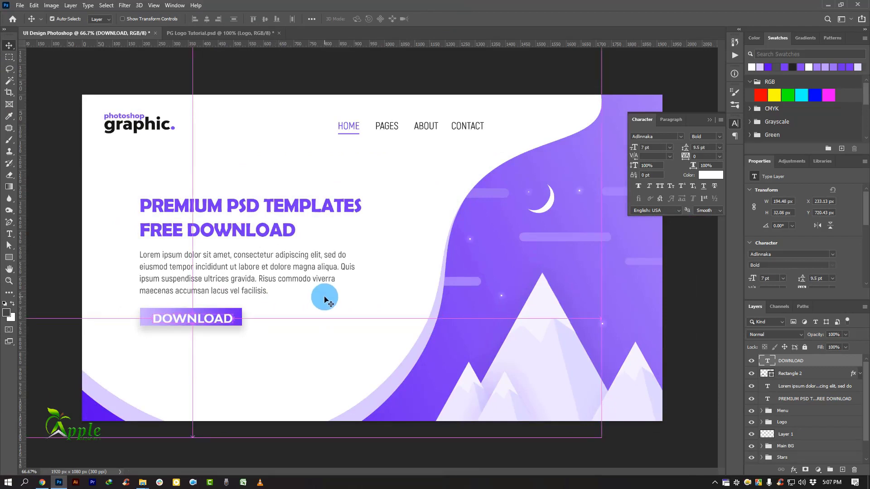
Nudge the DOWNLOAD label within the gradient button to about X 218 px, Y 721 px.
{"action": "key", "text": "Left"}
{"action": "key", "text": "Left"}
{"action": "key", "text": "Left"}
{"action": "key", "text": "Left"}
{"action": "key", "text": "Left"}
{"action": "key", "text": "Left"}
{"action": "key", "text": "Left"}
{"action": "key", "text": "Left"}
{"action": "key", "text": "Left"}
{"action": "key", "text": "Left"}
{"action": "key", "text": "Left"}
{"action": "key", "text": "Left"}
{"action": "key", "text": "Left"}
{"action": "key", "text": "Left"}
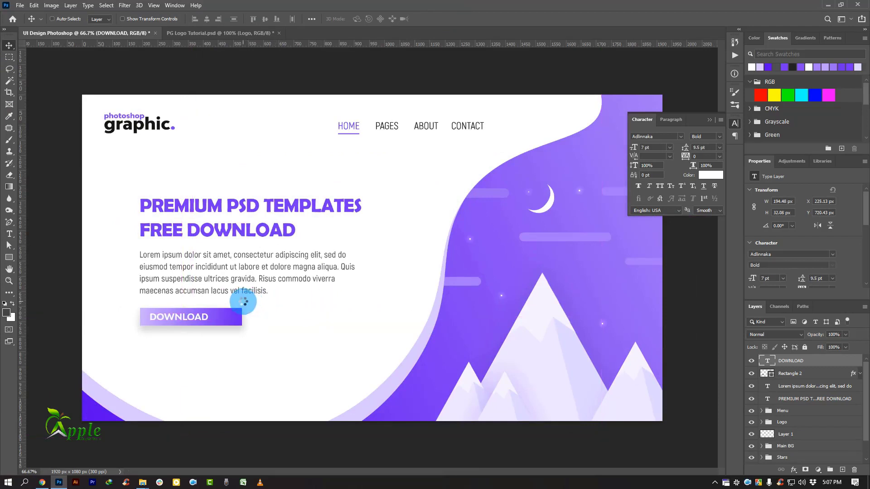
{"action": "key", "text": "Left"}
{"action": "key", "text": "Left"}
{"action": "key", "text": "Down"}
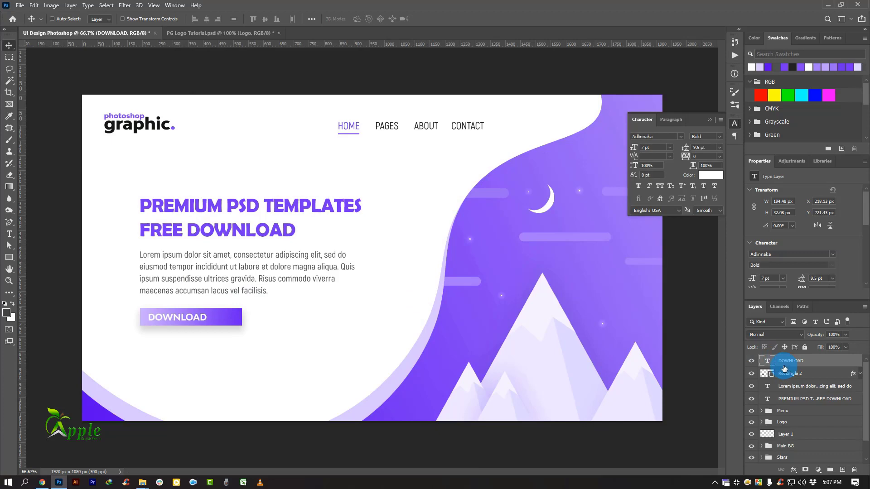
Narrow the gradient button rectangle from its right edge to 271 px wide and collapse the floating character settings.
{"action": "left_click", "coordinate": [790, 373]}
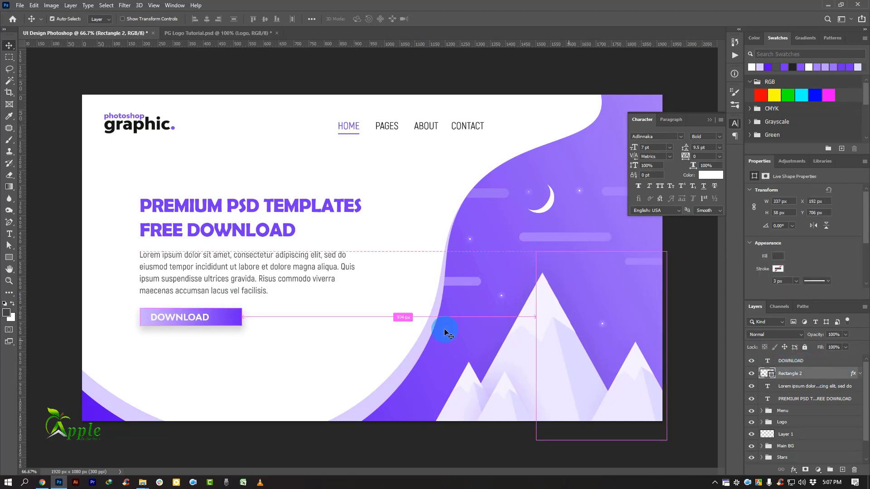
{"action": "key", "text": "ctrl+t"}
{"action": "key", "text": "ctrl+plus"}
{"action": "key", "text": "ctrl+plus"}
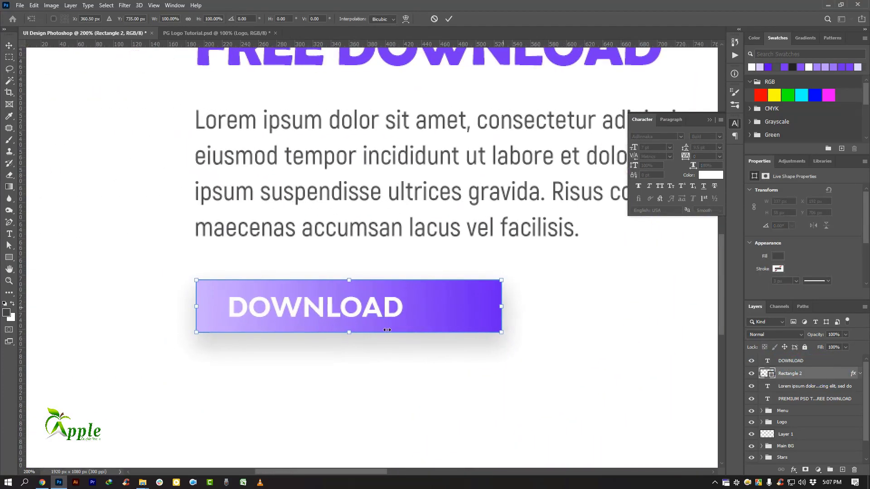
{"action": "left_click_drag", "start_coordinate": [504, 307], "coordinate": [442, 303]}
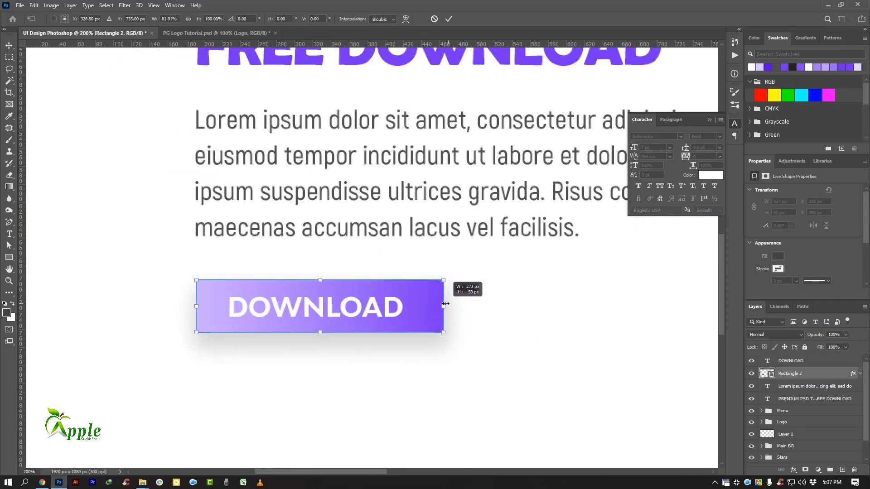
{"action": "left_click", "coordinate": [449, 19]}
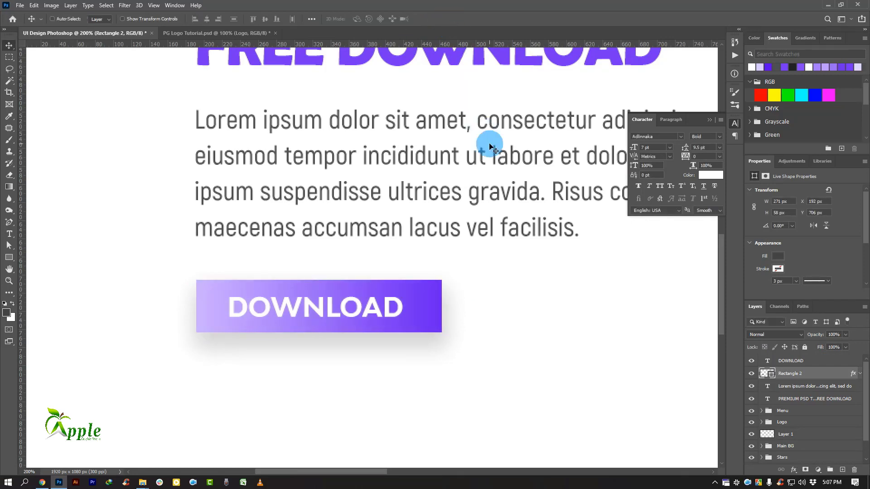
{"action": "scroll", "coordinate": [494, 149], "scroll_direction": "down", "scroll_amount": 3}
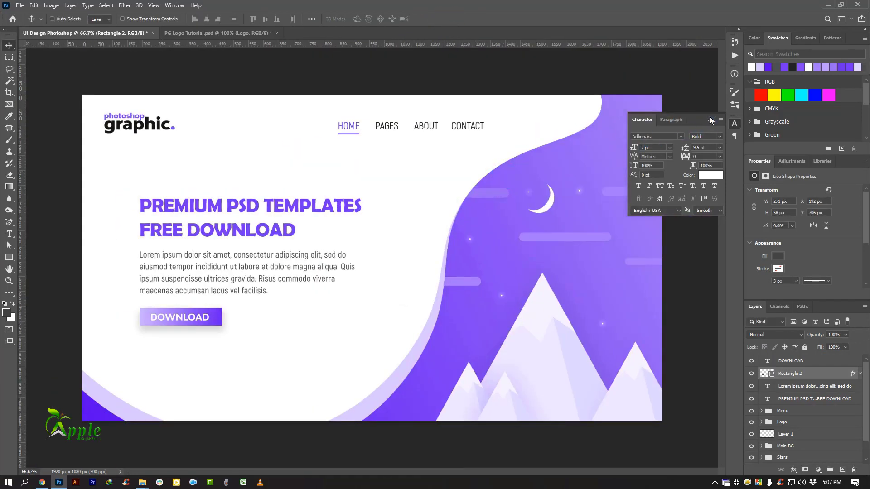
{"action": "left_click", "coordinate": [709, 120]}
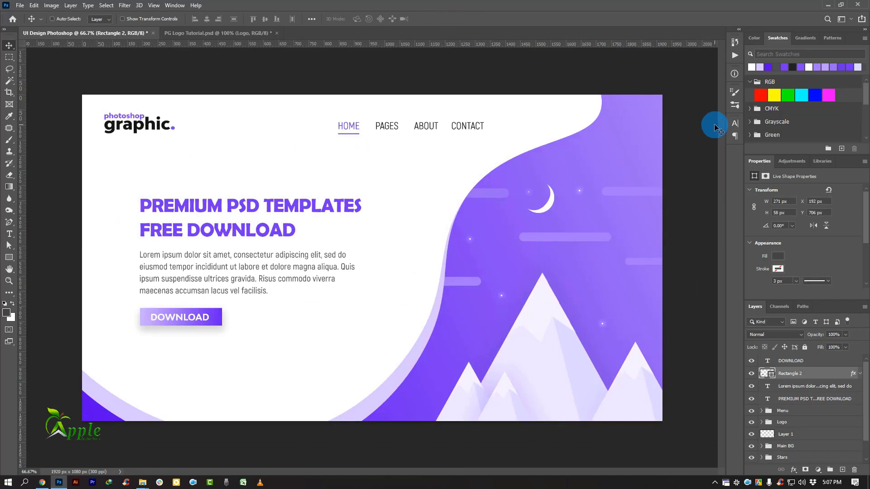
Group the DOWNLOAD label with its button rectangle, and group the paragraph with the heading.
{"action": "left_click", "coordinate": [796, 359], "text": "ctrl"}
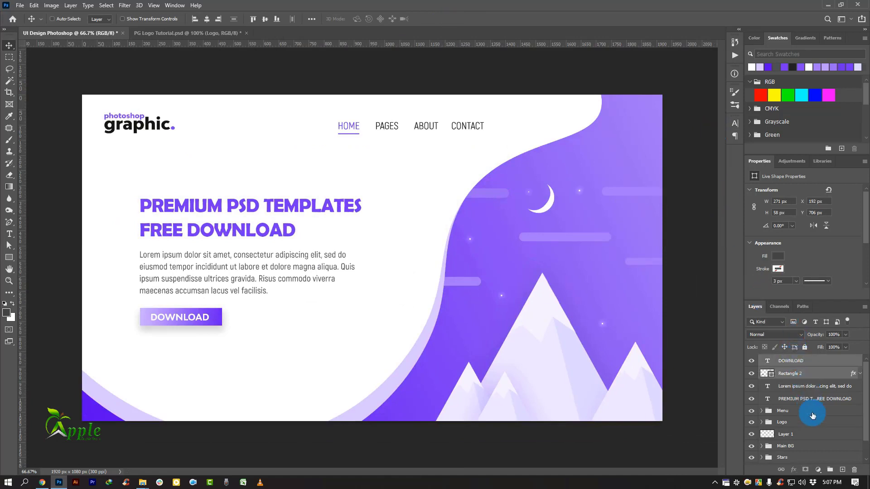
{"action": "left_click", "coordinate": [830, 470]}
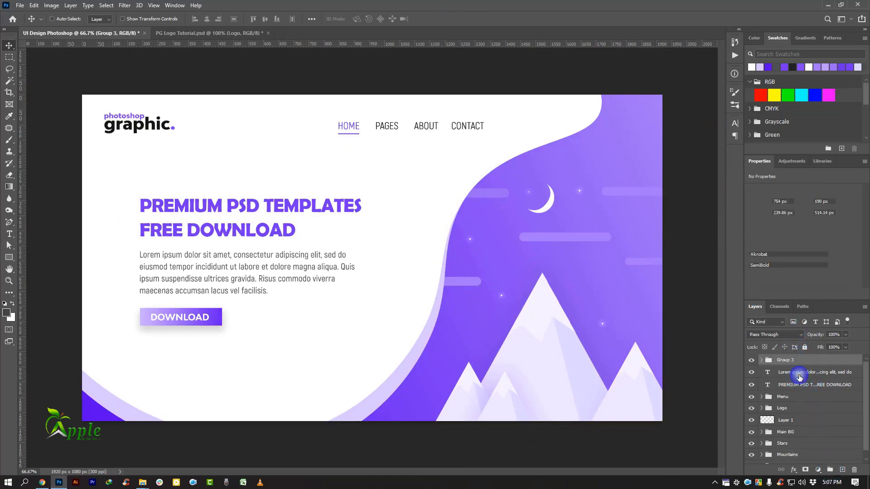
{"action": "left_click", "coordinate": [798, 373]}
{"action": "left_click", "coordinate": [801, 385], "text": "ctrl"}
{"action": "left_click", "coordinate": [830, 470]}
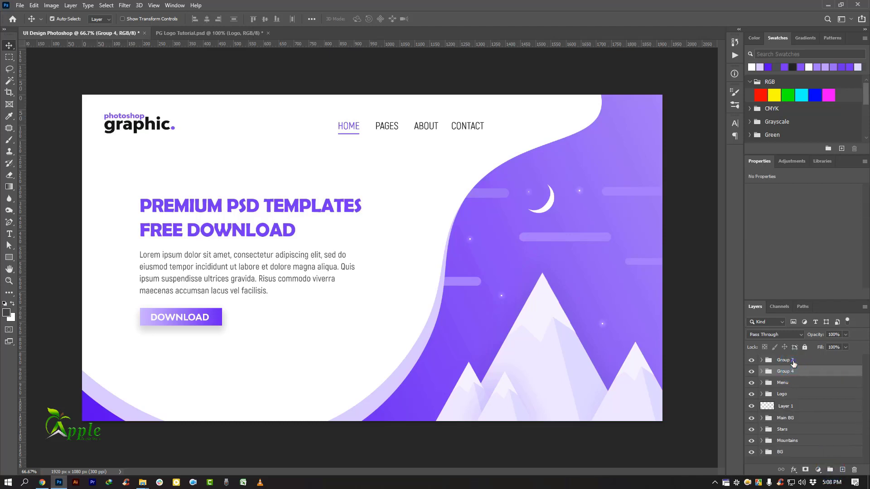
Combine the button group and the heading-and-paragraph group into one parent group named Body.
{"action": "left_click", "coordinate": [793, 361], "text": "ctrl"}
{"action": "left_click", "coordinate": [829, 470]}
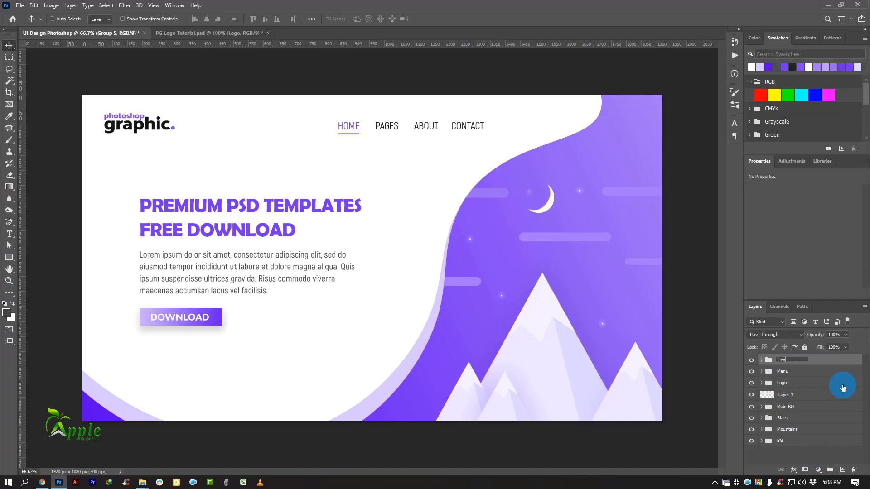
{"action": "key", "text": "Return"}
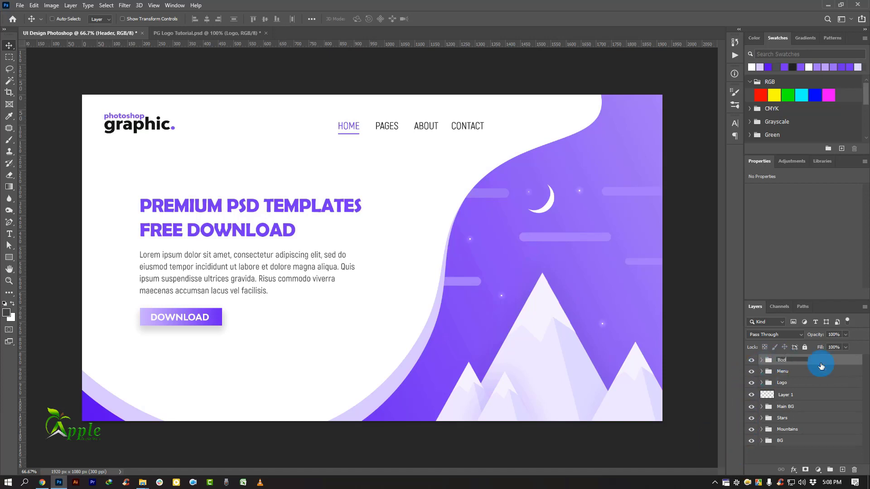
{"action": "key", "text": "Return"}
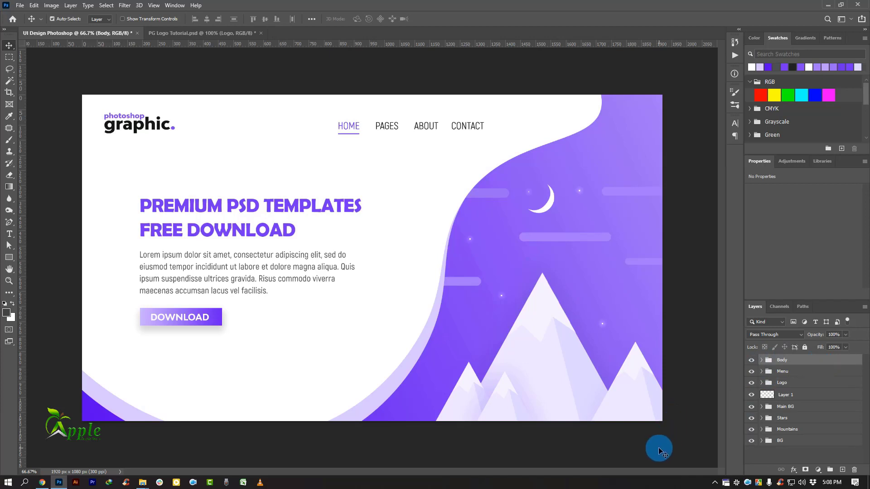
Move the Body group with the heading, paragraph and button slightly up and left on the white panel.
{"action": "left_click_drag", "start_coordinate": [267, 220], "coordinate": [231, 206]}
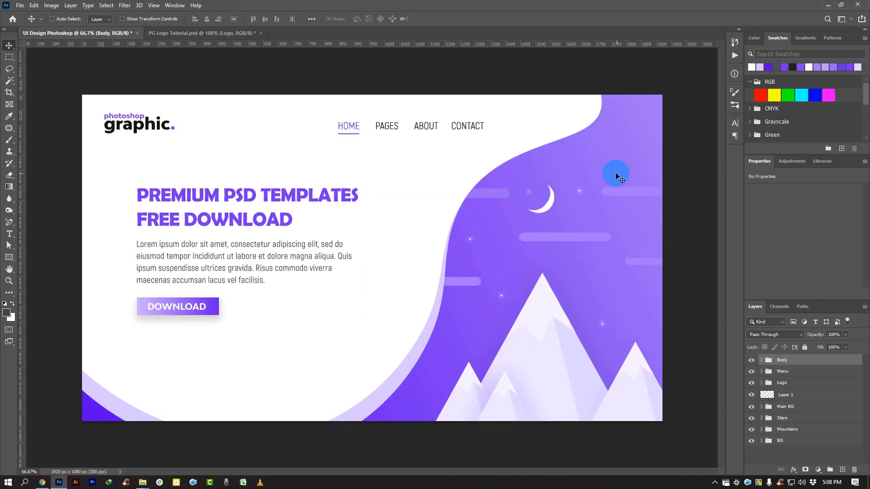
{"action": "key", "text": "ctrl"}
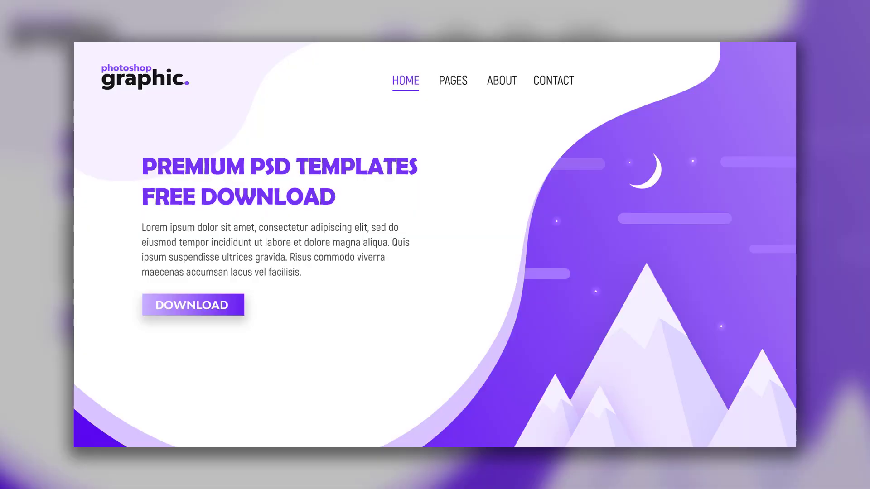